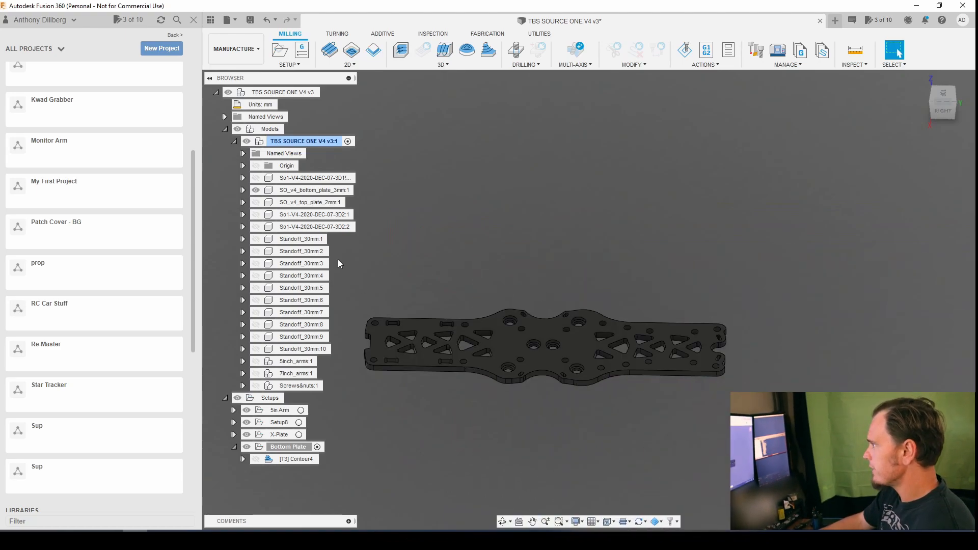
# - Show the So1-V4-2020-DEC-07-3D19, SO_v4_top_plate_2mm and both So1-V4-2020-DEC-07-3D2 components alongside the bottom plate
pyautogui.click(255, 180)
pyautogui.click(256, 179)
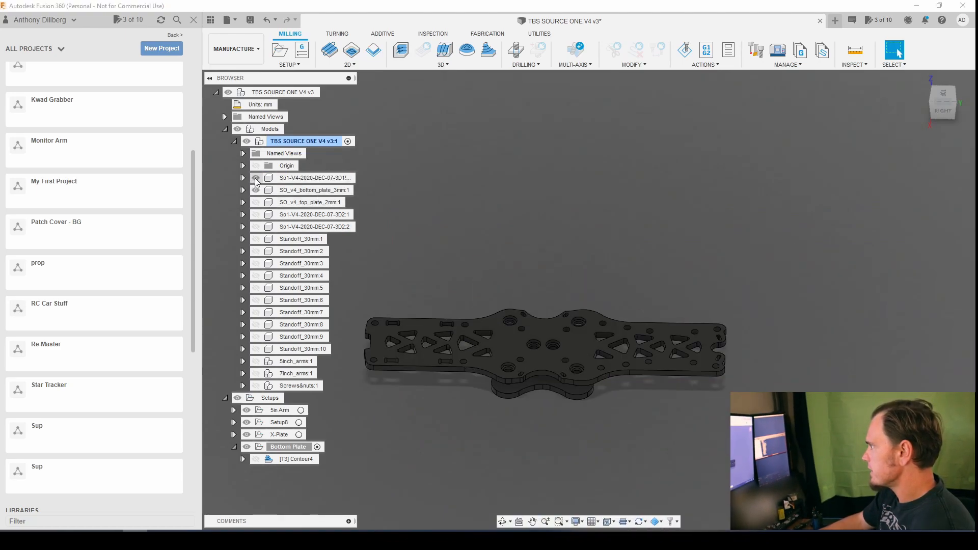
pyautogui.click(256, 203)
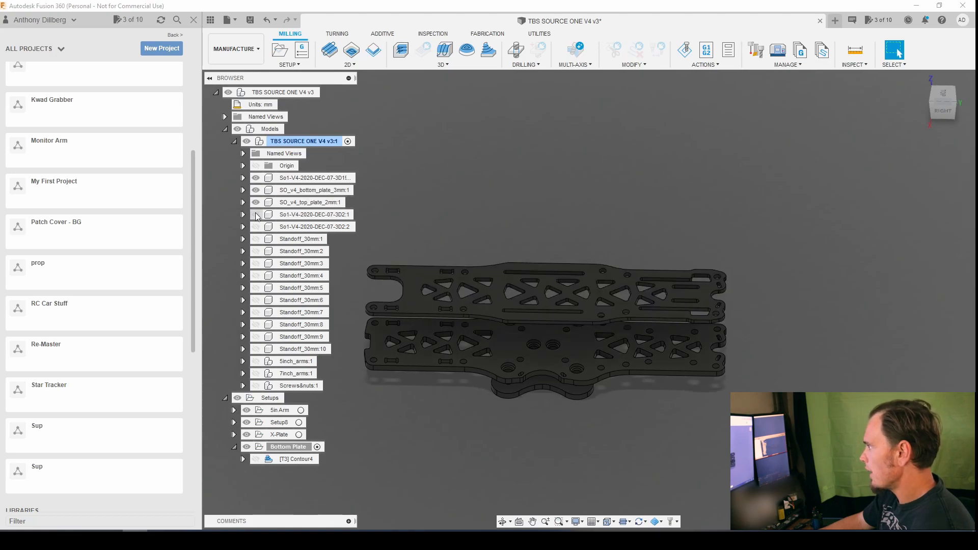
pyautogui.click(257, 215)
pyautogui.click(256, 215)
pyautogui.click(255, 226)
pyautogui.click(255, 227)
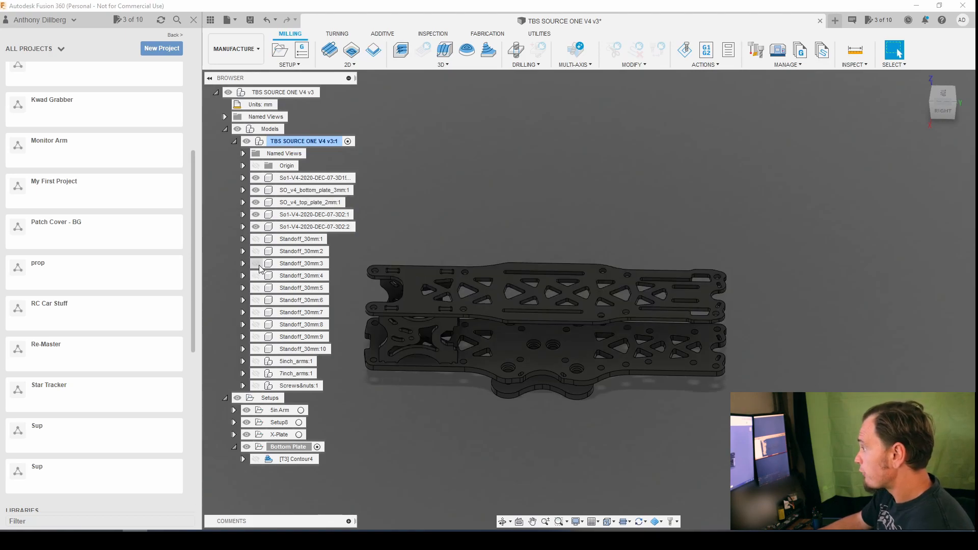
# - Show the 5-inch arms briefly and hide them, show the 7-inch arms instead, and view the assembled frame at an angle
pyautogui.click(258, 361)
pyautogui.click(256, 361)
pyautogui.click(257, 361)
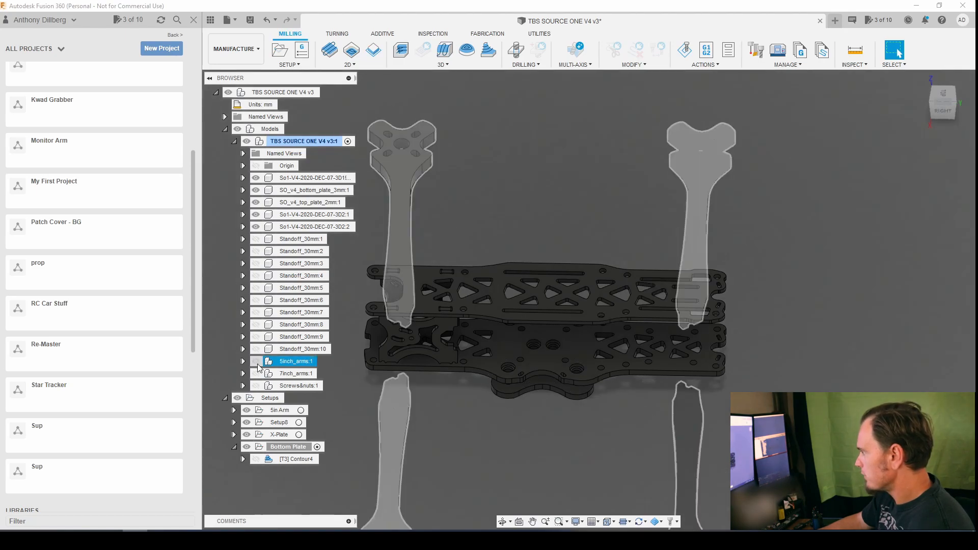
pyautogui.click(256, 373)
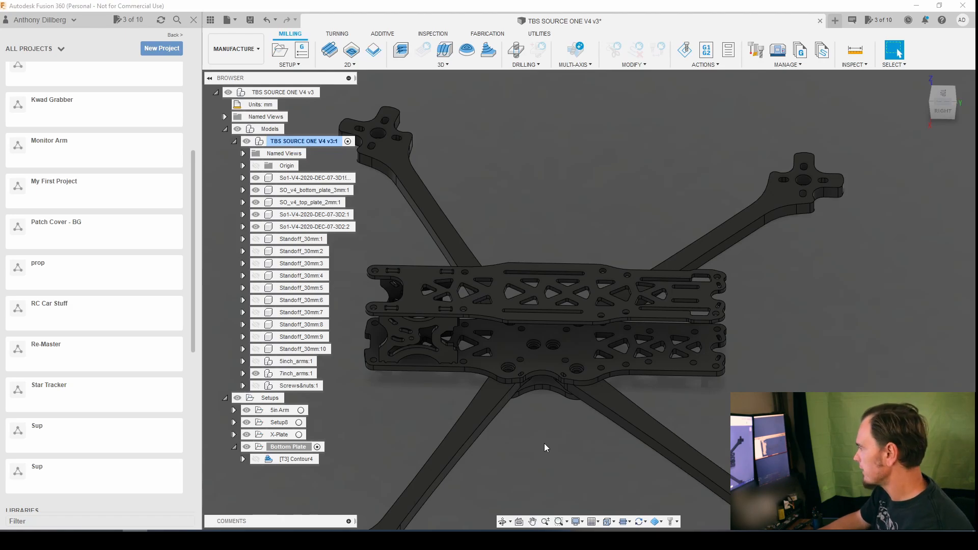
pyautogui.keyDown('shift'); pyautogui.moveTo(533, 440); pyautogui.dragTo(485, 425, button='middle'); pyautogui.keyUp('shift')
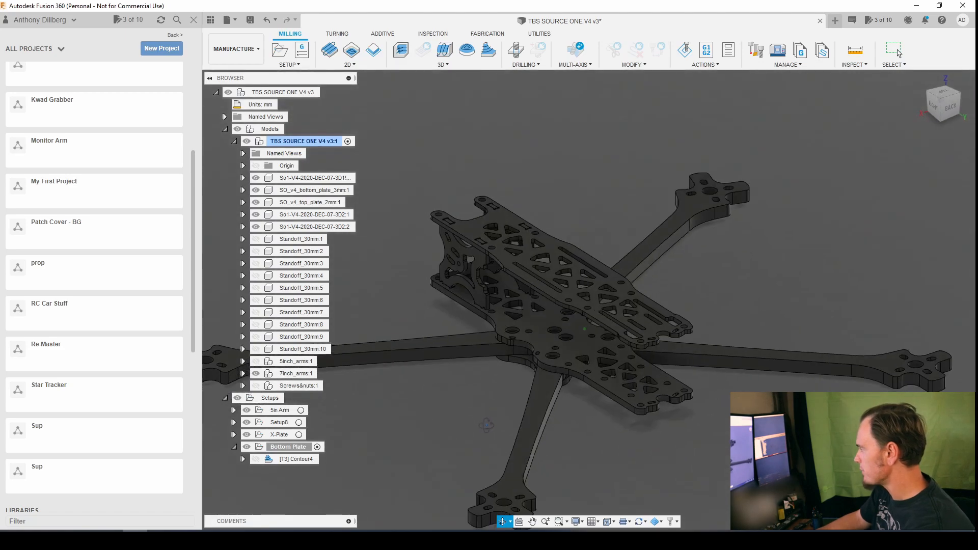
# - Switch to the Design workspace to view the drone frame's components, and return to the Manufacture workspace
pyautogui.press('Escape')
pyautogui.click(260, 50)
pyautogui.click(229, 74)
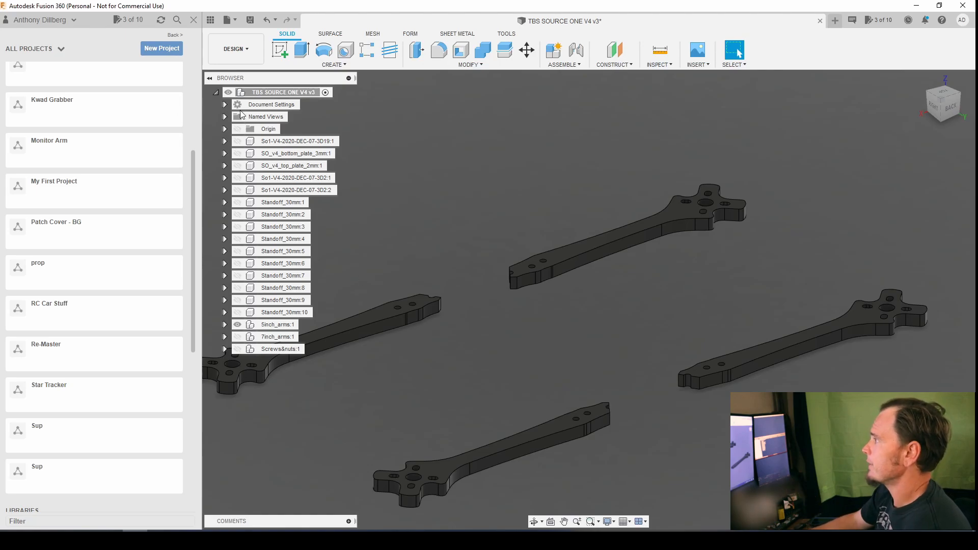
pyautogui.click(248, 51)
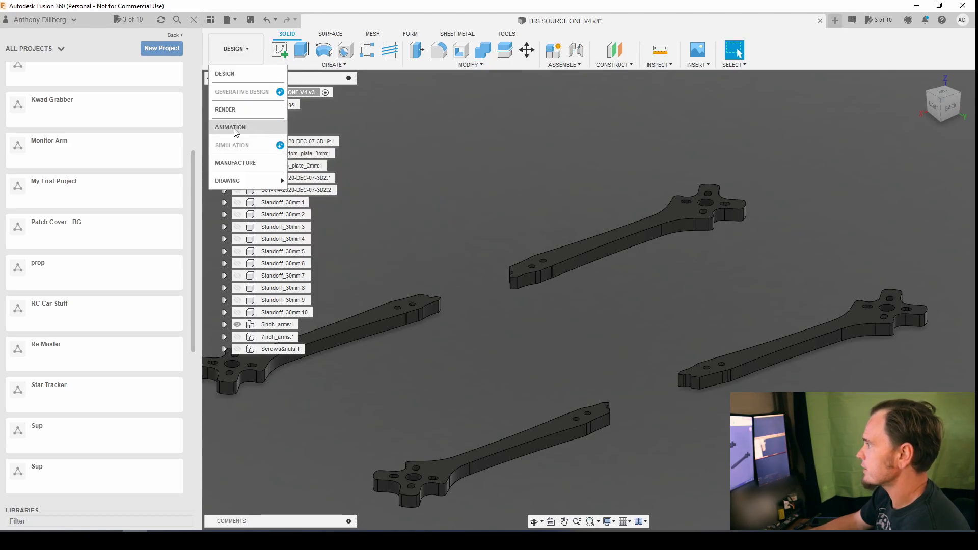
pyautogui.click(236, 163)
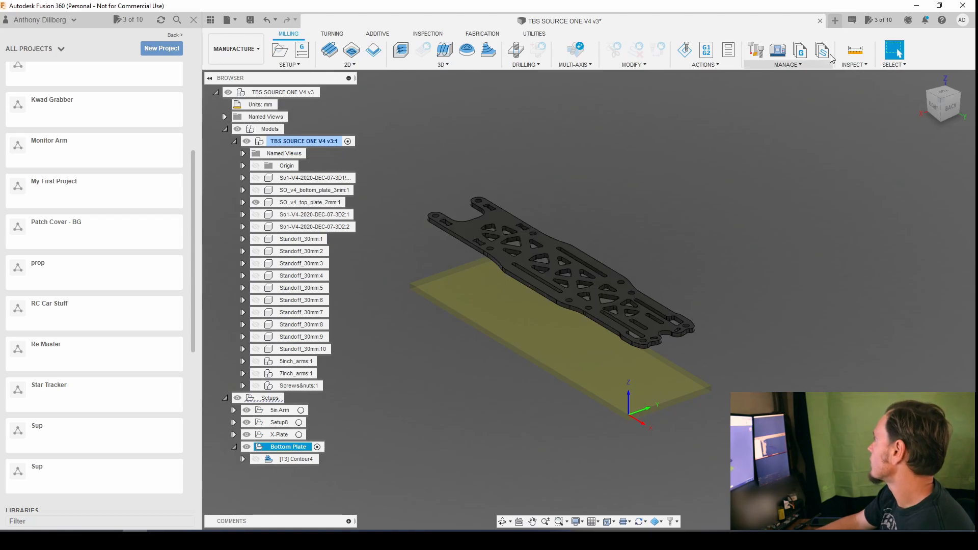
# - Open the Tool Library and select all tools belonging to the TBS SOURCE ONE V4 v3 document
pyautogui.click(757, 53)
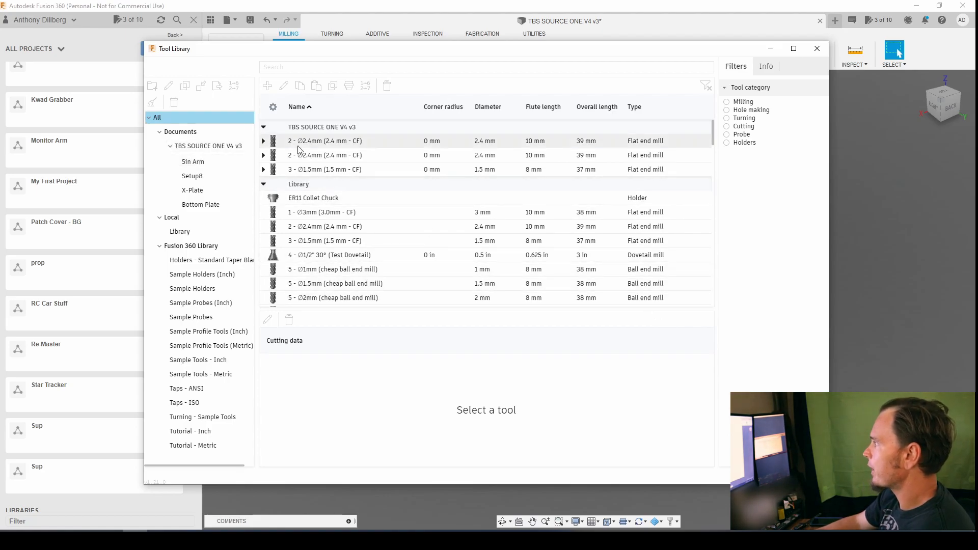
pyautogui.click(309, 128)
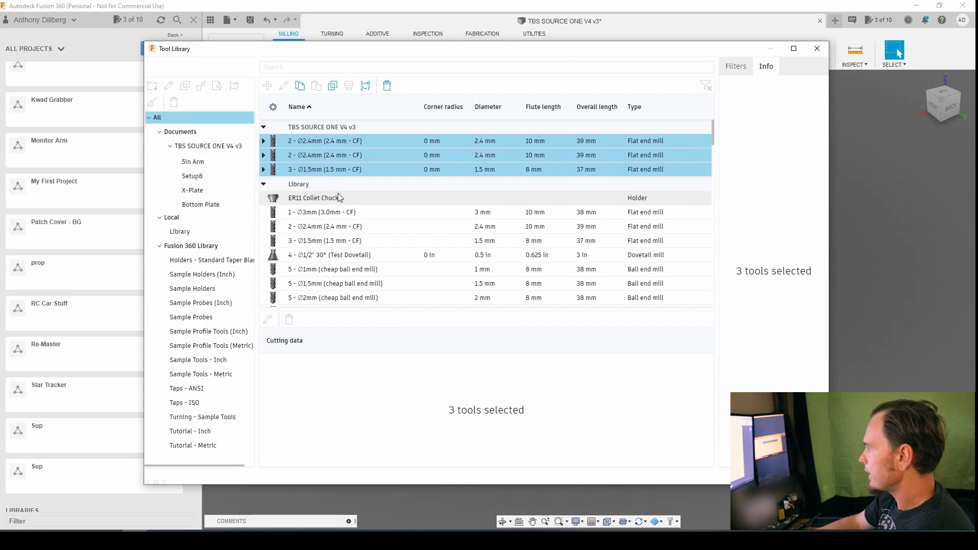
pyautogui.scroll(-3, 341, 201)
pyautogui.scroll(1, 350, 221)
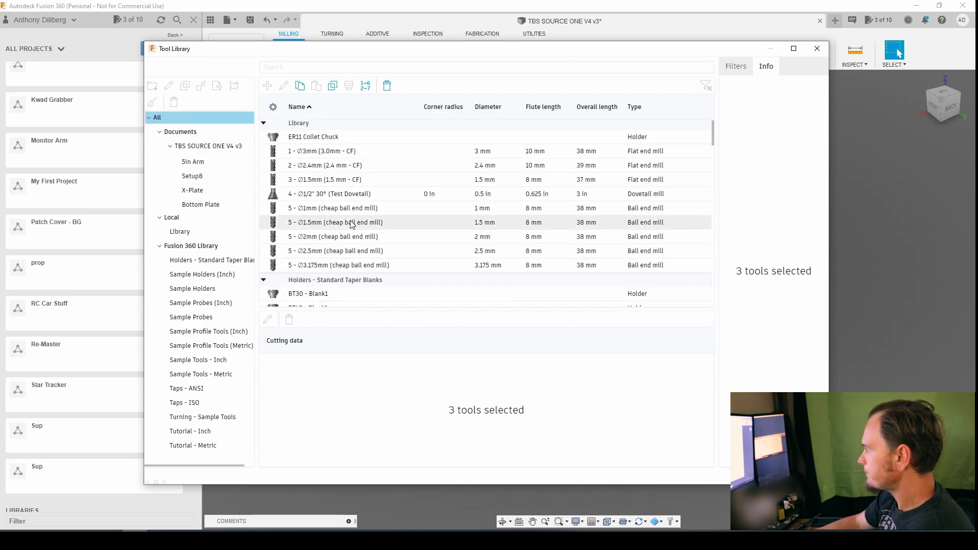
# - Collapse the taper blank, sample holder, sample probe, sample profile tool and Sample Tools - Inch groups in the tool list
pyautogui.click(263, 280)
pyautogui.scroll(1, 351, 224)
pyautogui.scroll(-4, 316, 255)
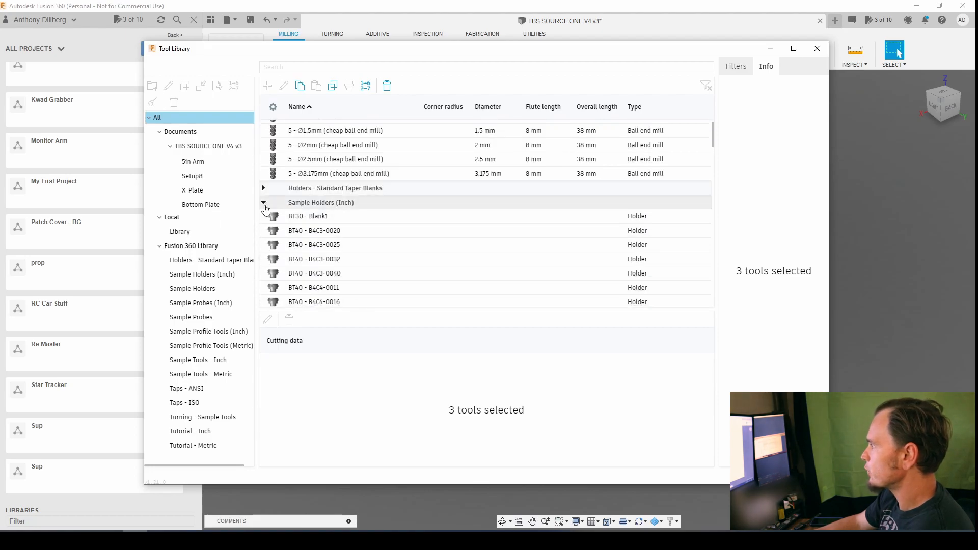
pyautogui.click(264, 205)
pyautogui.click(264, 218)
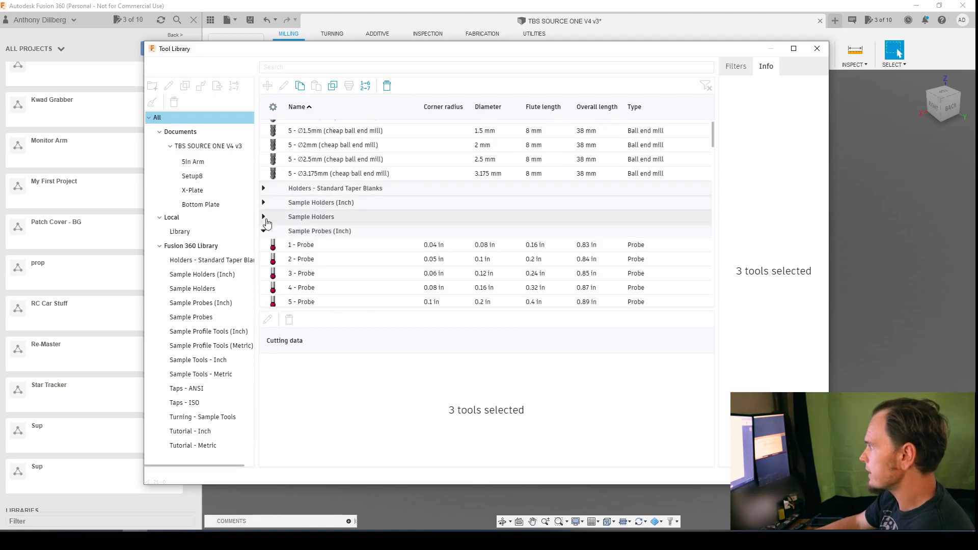
pyautogui.click(264, 233)
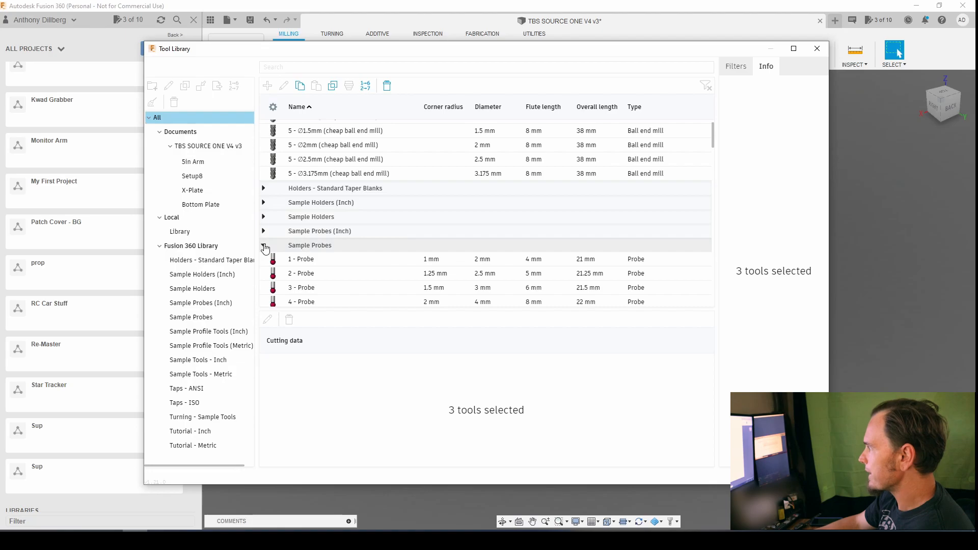
pyautogui.click(264, 246)
pyautogui.click(264, 260)
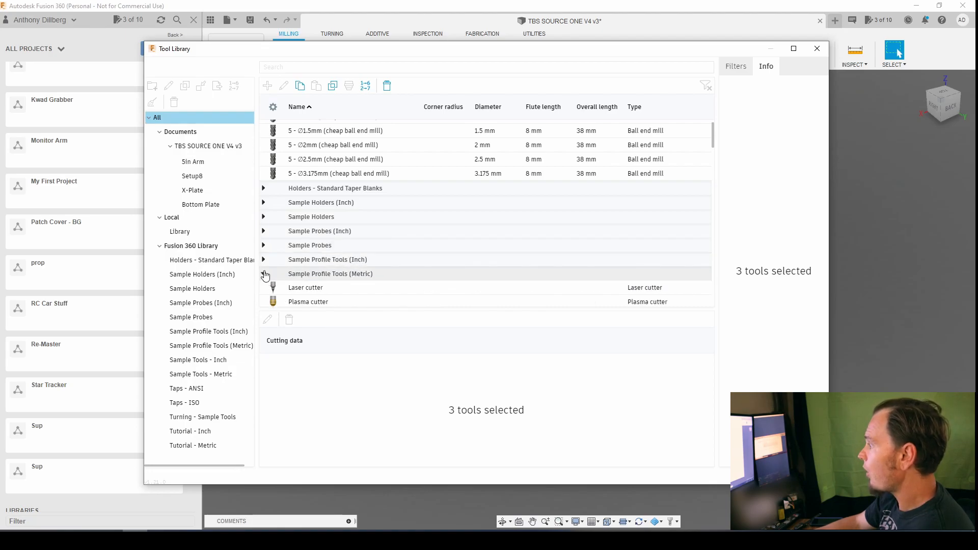
pyautogui.click(264, 274)
pyautogui.scroll(-1, 265, 275)
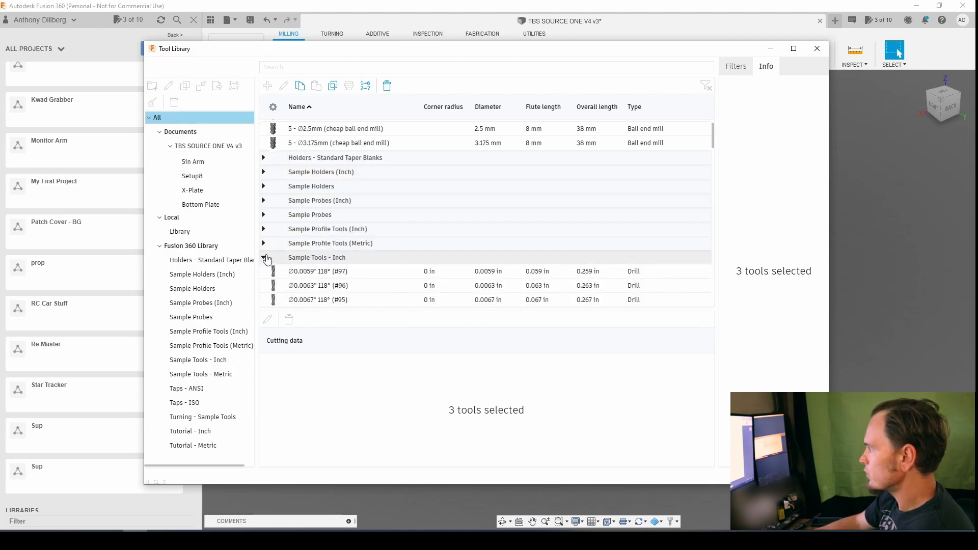
pyautogui.click(264, 258)
# - Look through the tools in the Sample Tools - Metric group and return to the document's own tools
pyautogui.scroll(-5, 330, 242)
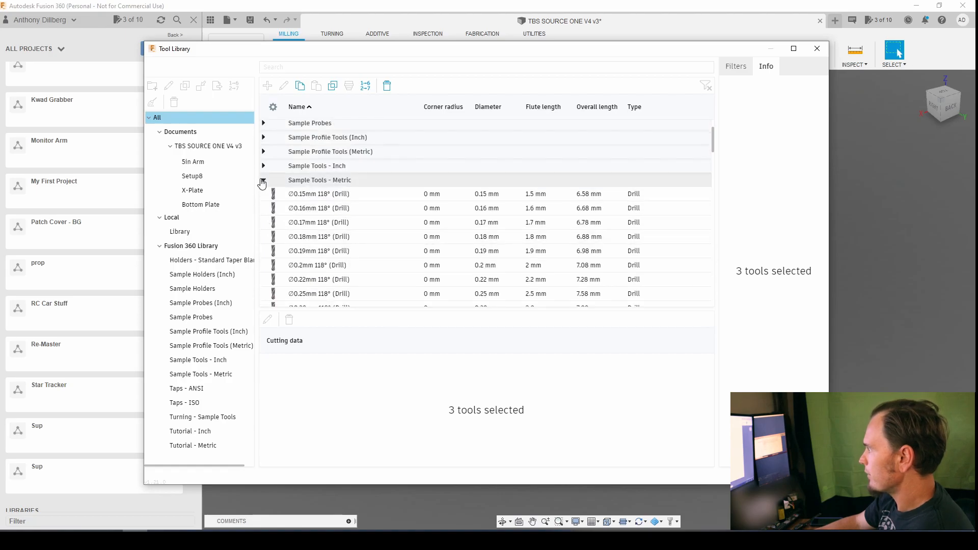
pyautogui.scroll(-10, 330, 242)
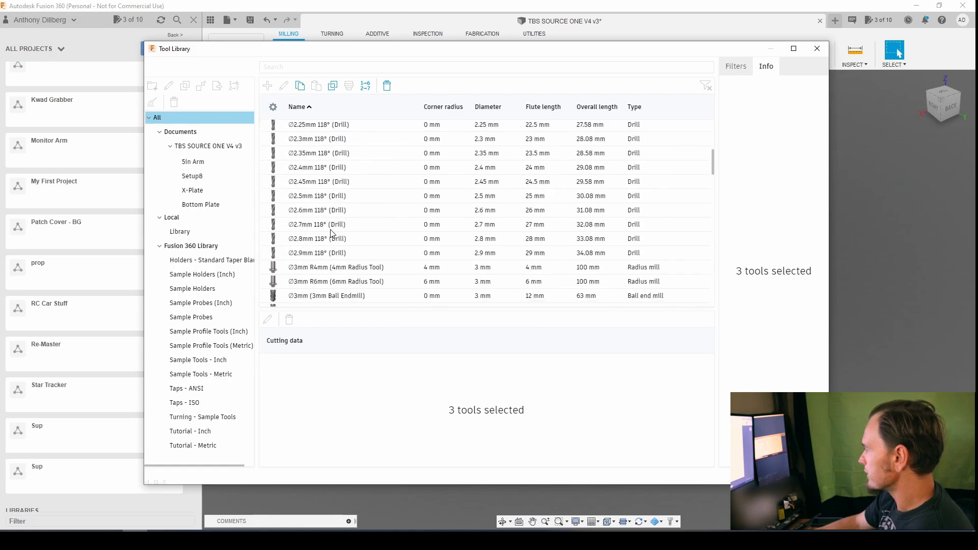
pyautogui.scroll(15, 331, 233)
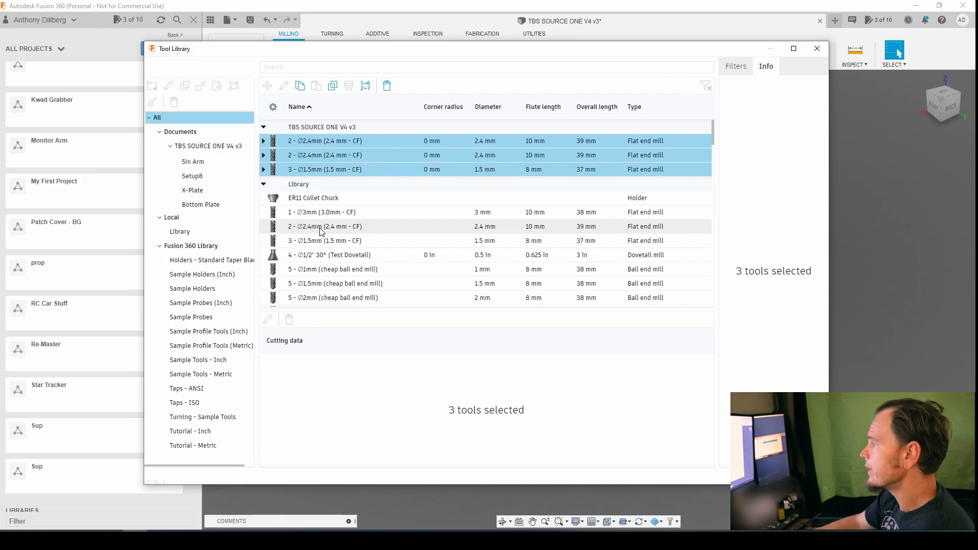
# - Collapse the Fusion 360 Library and display only the tools in the local Library, checking its available library options
pyautogui.doubleClick(173, 244)
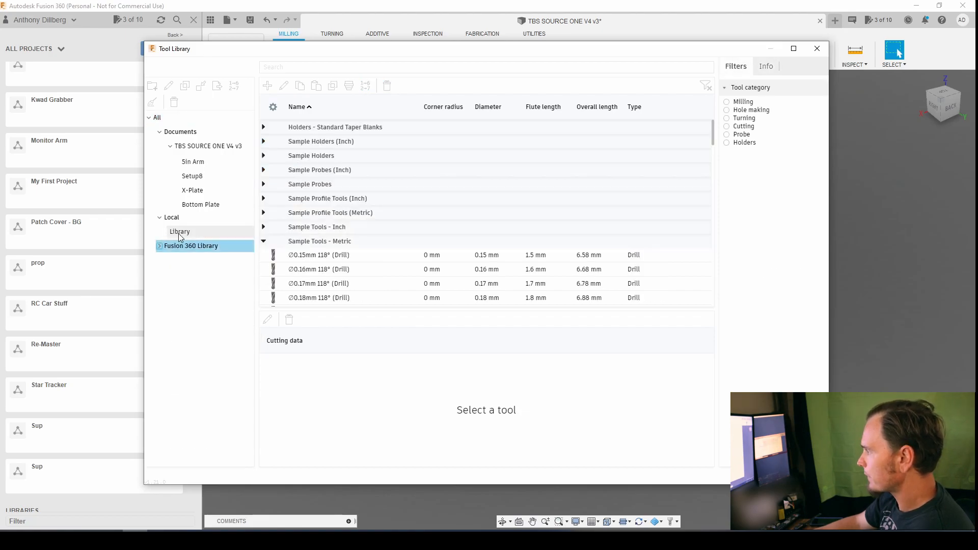
pyautogui.click(180, 233)
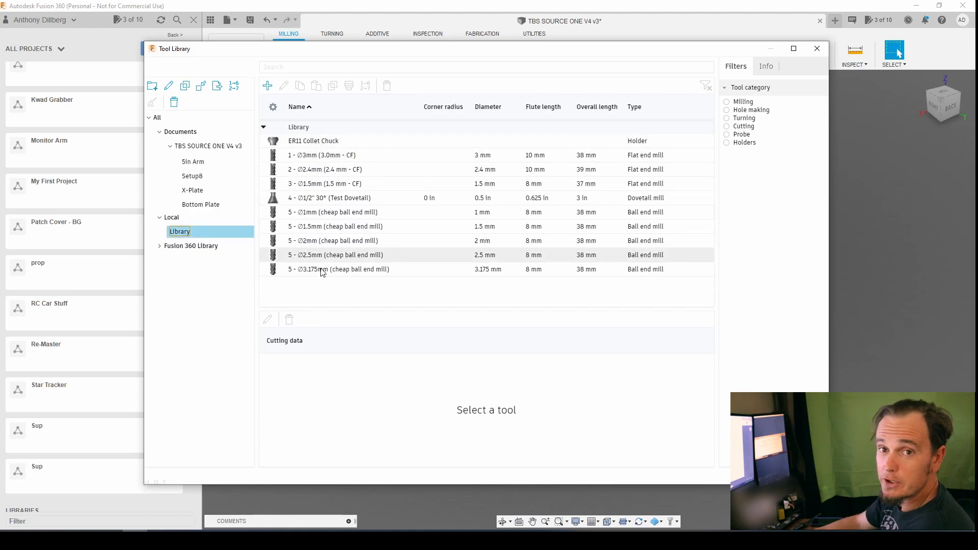
pyautogui.rightClick(186, 235)
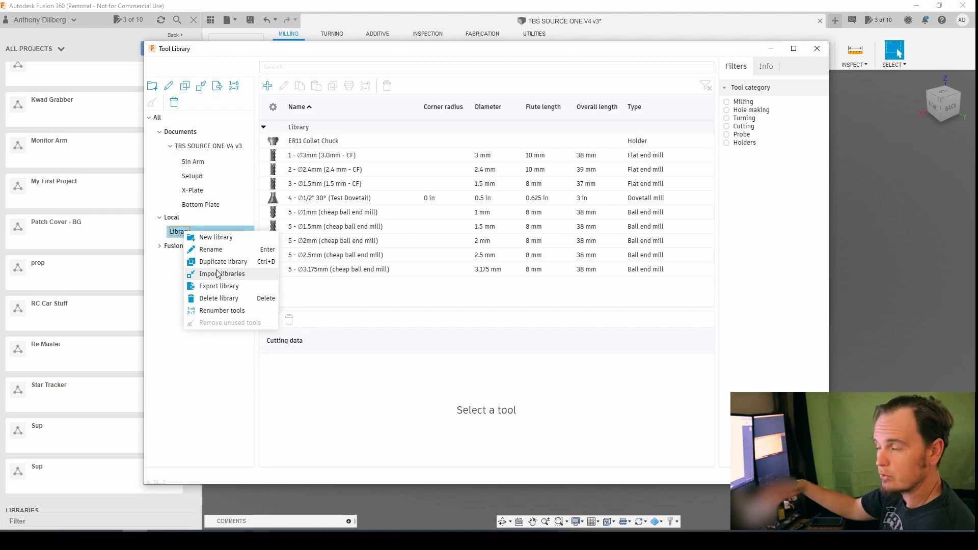
pyautogui.click(340, 293)
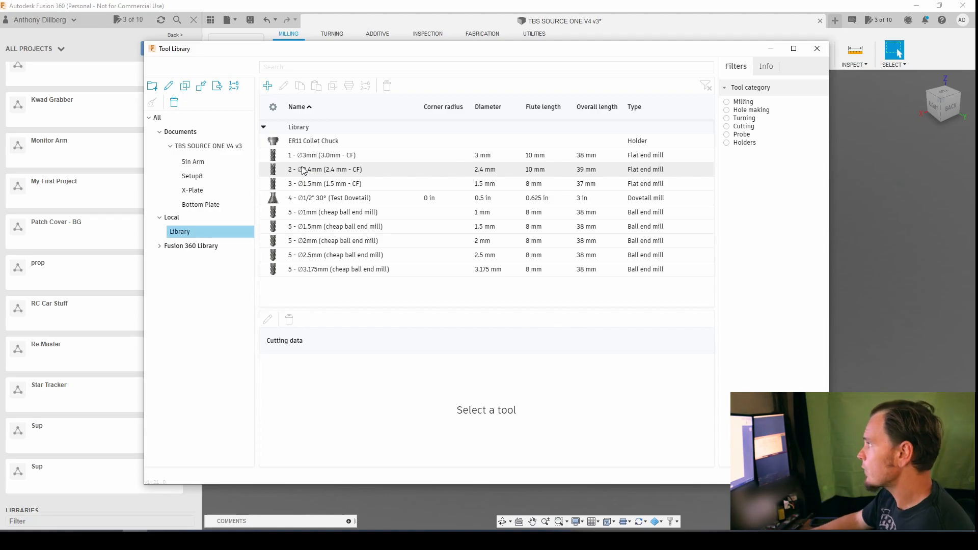
# - Start a new flat end mill in the local Library and enter 1/4in HSS Router Bit as its description
pyautogui.click(267, 85)
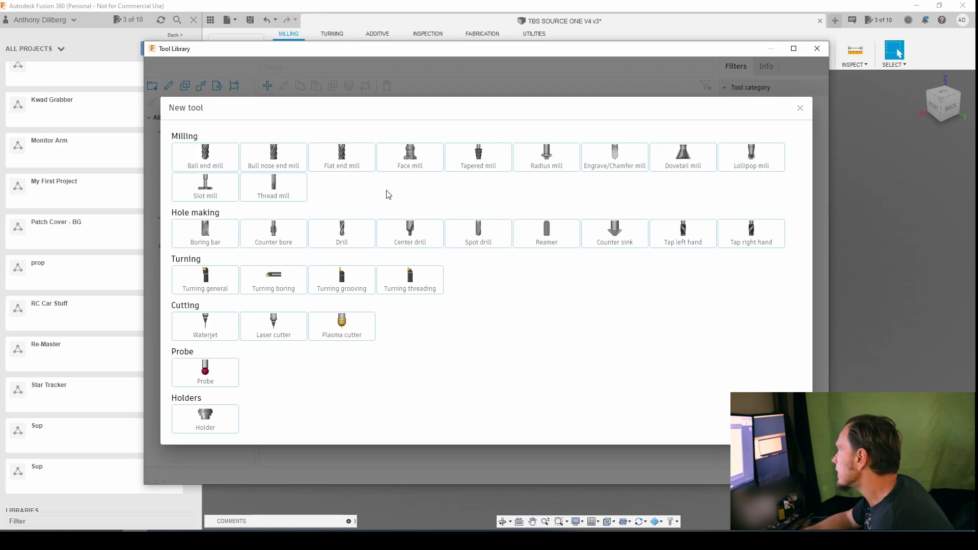
pyautogui.click(343, 158)
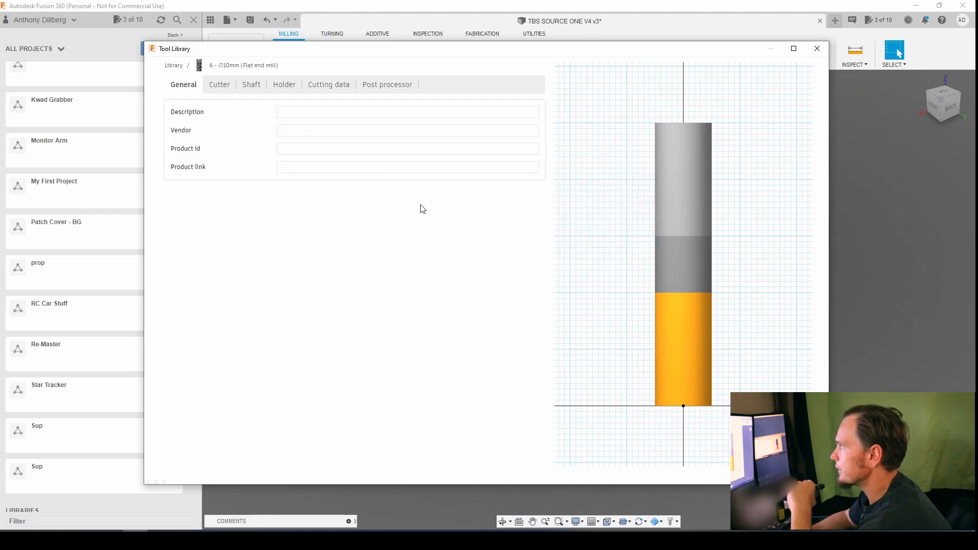
pyautogui.click(309, 117)
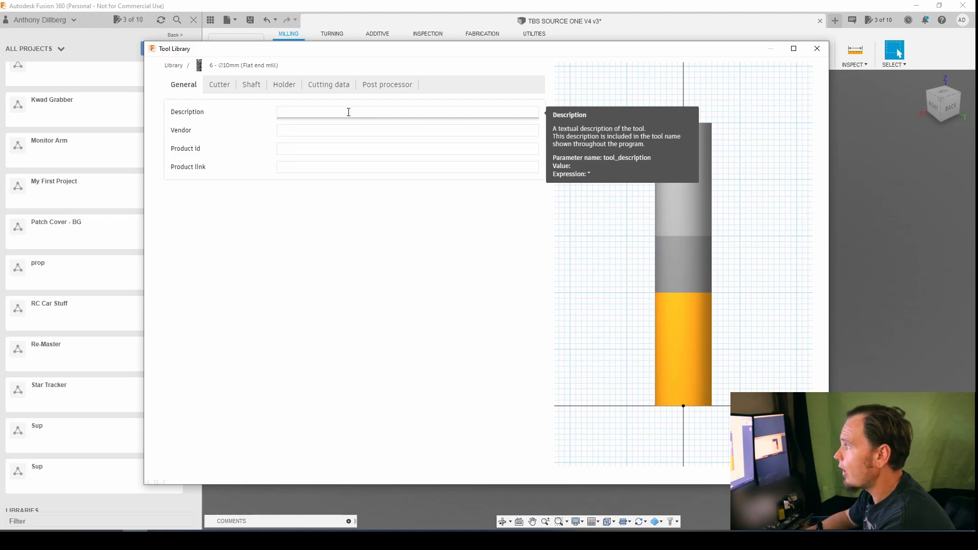
pyautogui.click(334, 113)
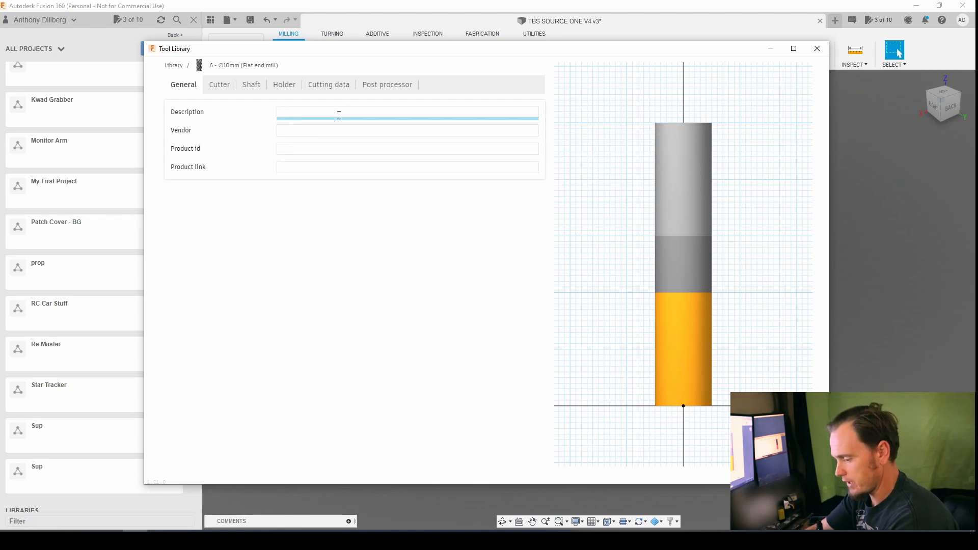
pyautogui.write('1/4')
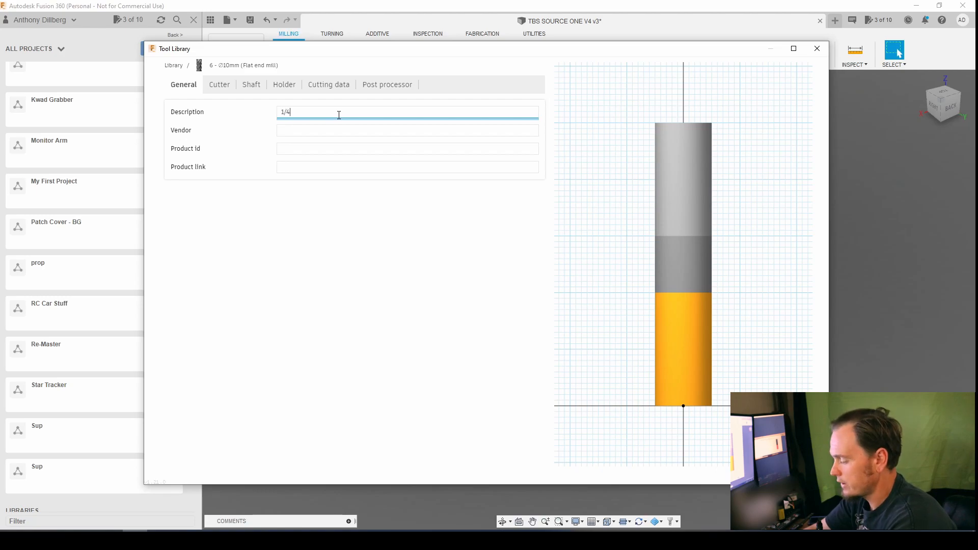
pyautogui.write('in')
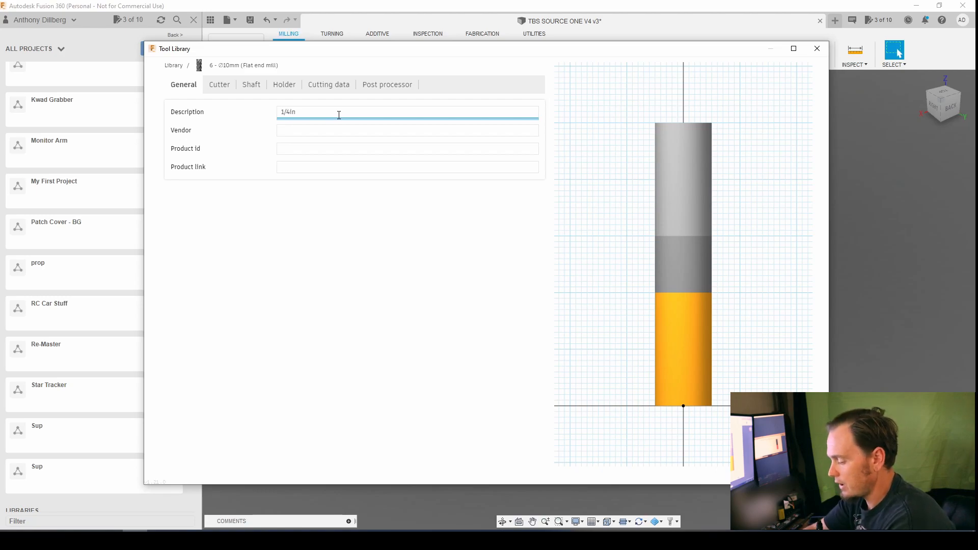
pyautogui.write(' router')
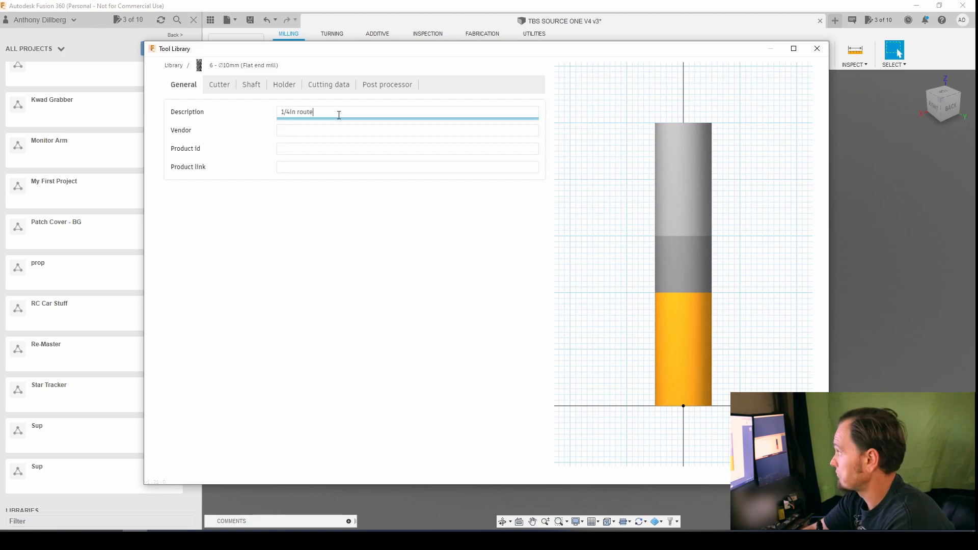
pyautogui.press('BackSpace')
pyautogui.press('BackSpace')
pyautogui.press('BackSpace')
pyautogui.press('BackSpace')
pyautogui.press('BackSpace')
pyautogui.press('BackSpace')
pyautogui.press('BackSpace')
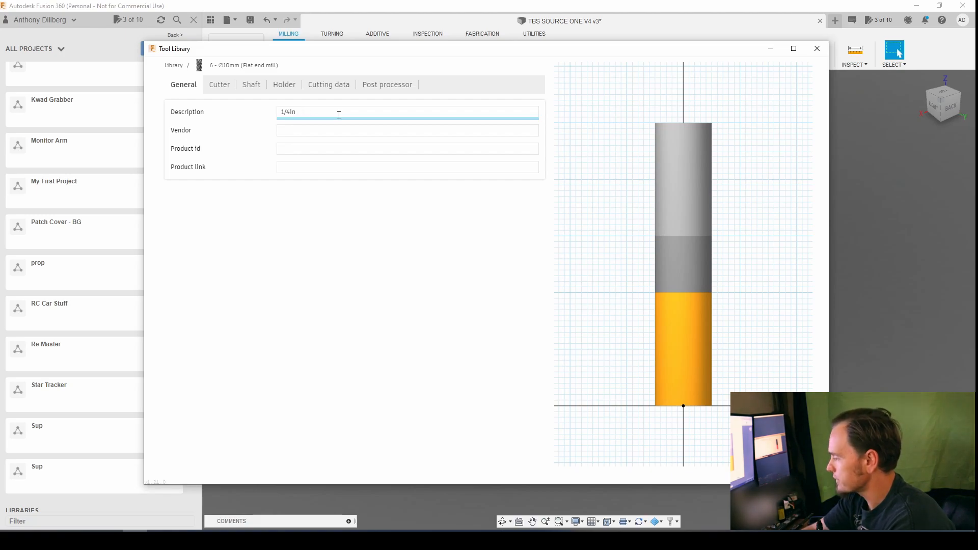
pyautogui.write('HSS')
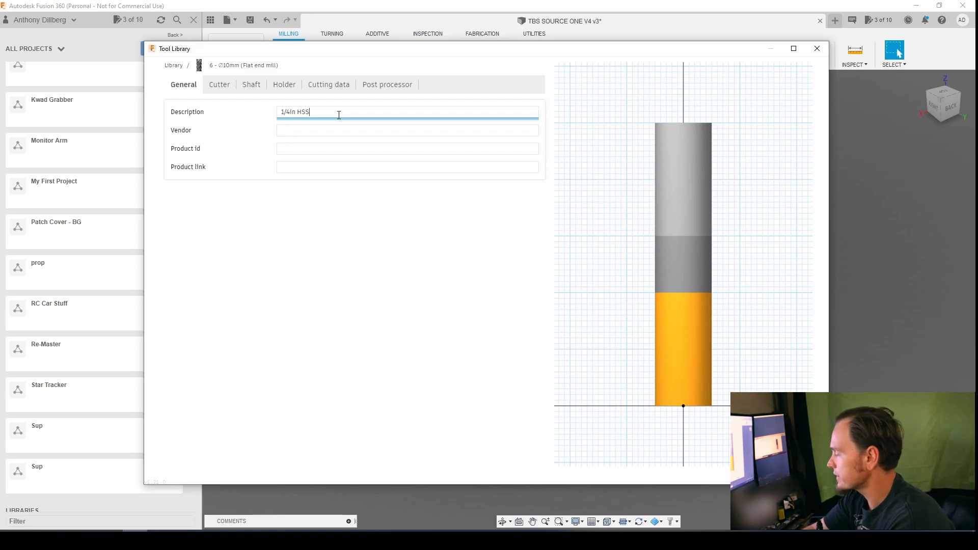
pyautogui.write(' Router')
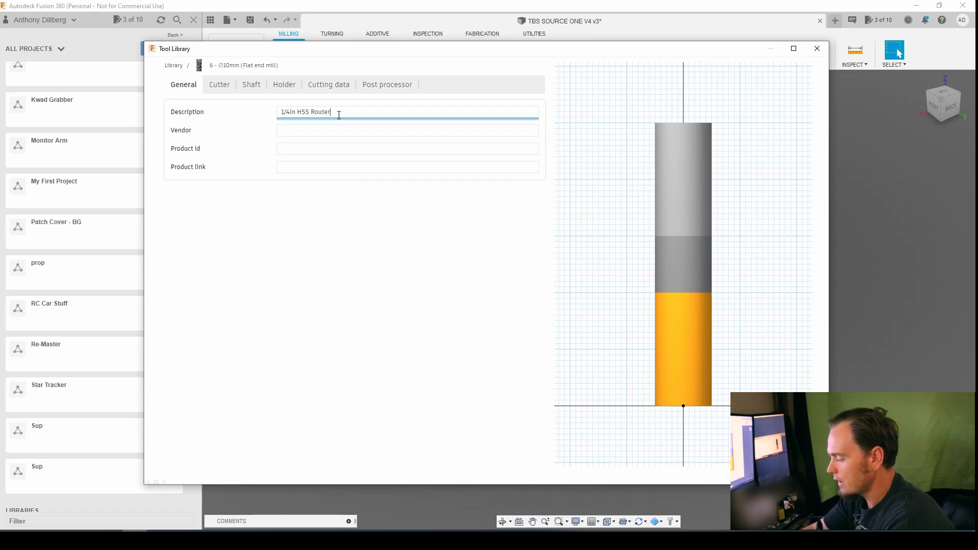
pyautogui.write(' Bit')
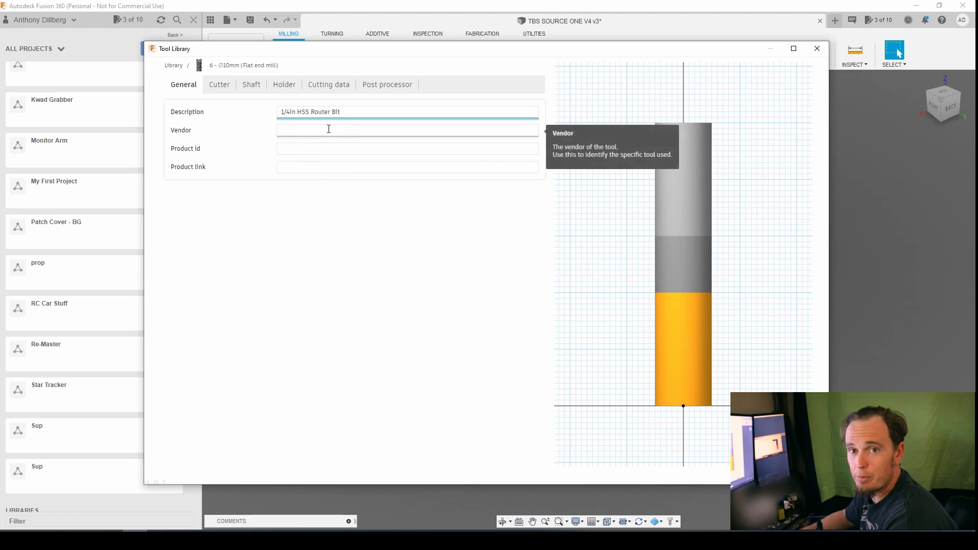
# - Set the cutter's number of flutes to 2, keeping the flat end mill type and HSS material
pyautogui.click(316, 148)
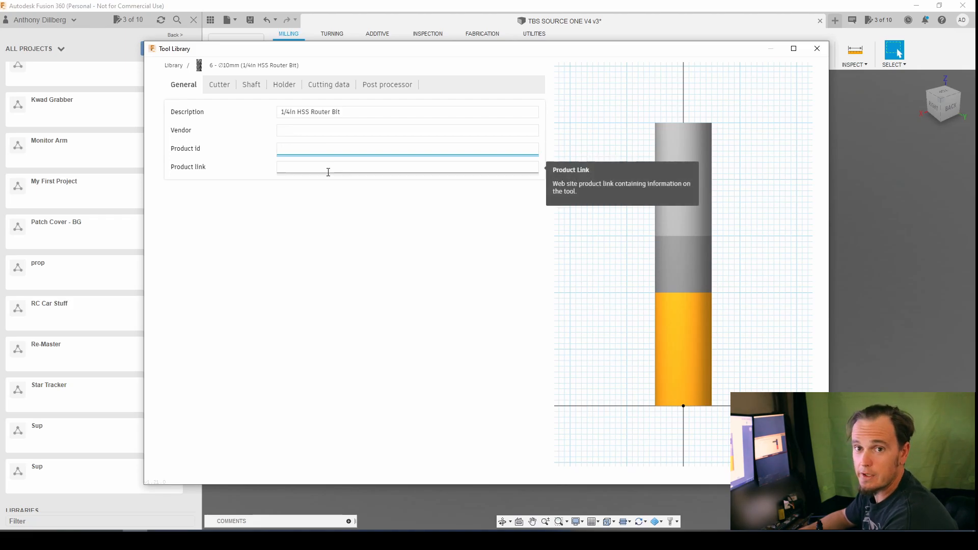
pyautogui.click(220, 87)
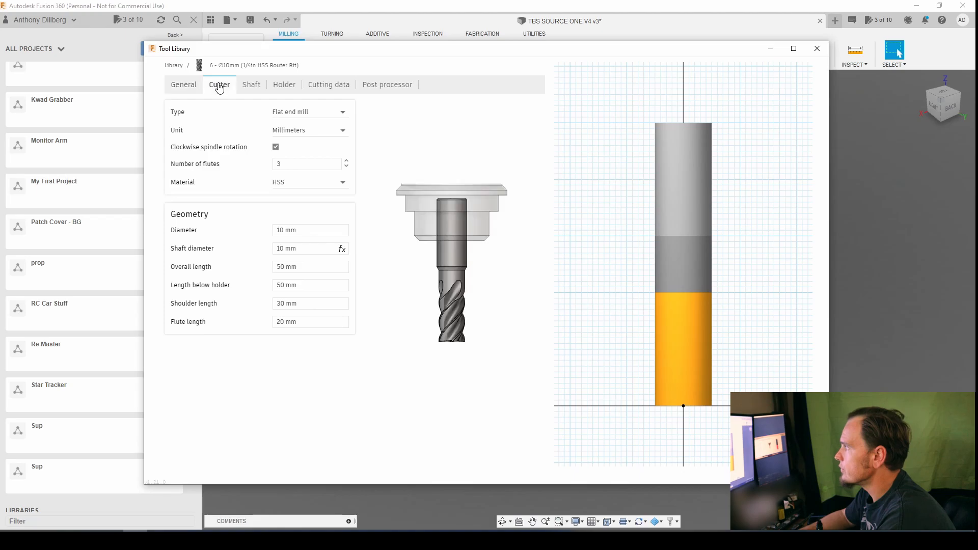
pyautogui.click(343, 115)
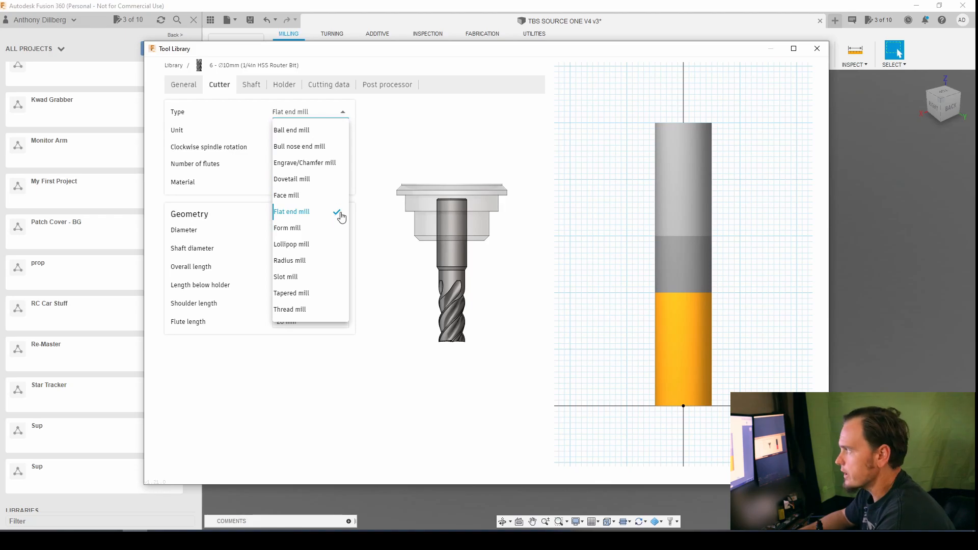
pyautogui.click(425, 139)
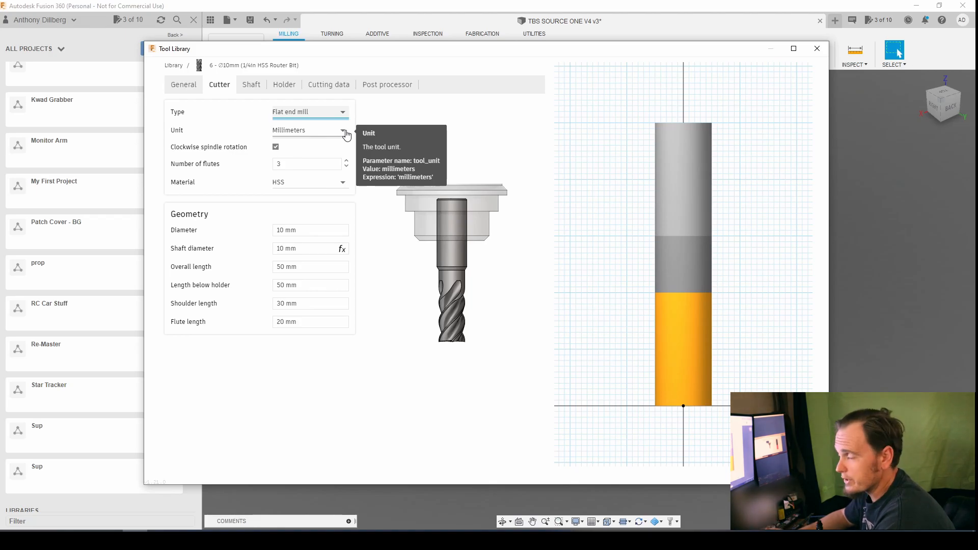
pyautogui.click(346, 166)
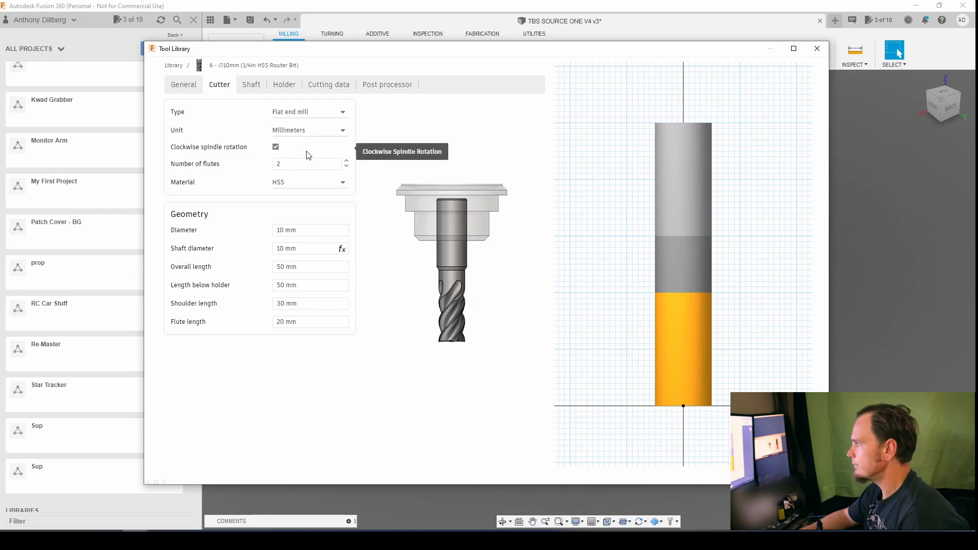
pyautogui.click(343, 183)
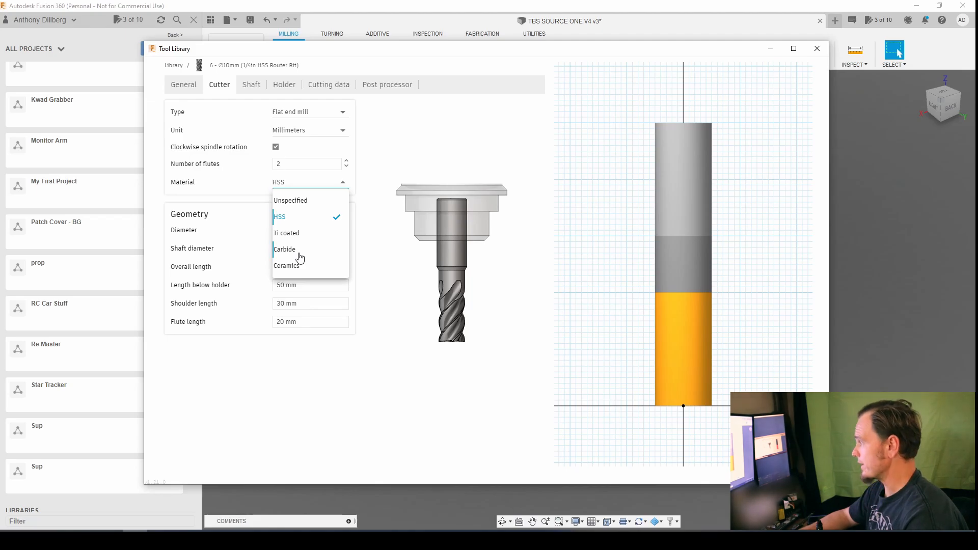
pyautogui.click(373, 219)
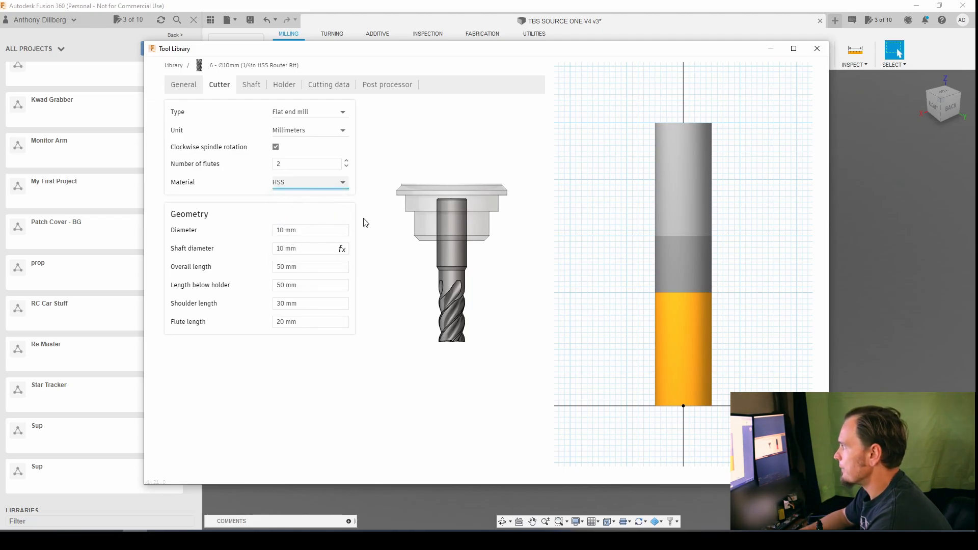
# - Set the cutter diameter of the router bit to 6.3 mm
pyautogui.click(285, 231)
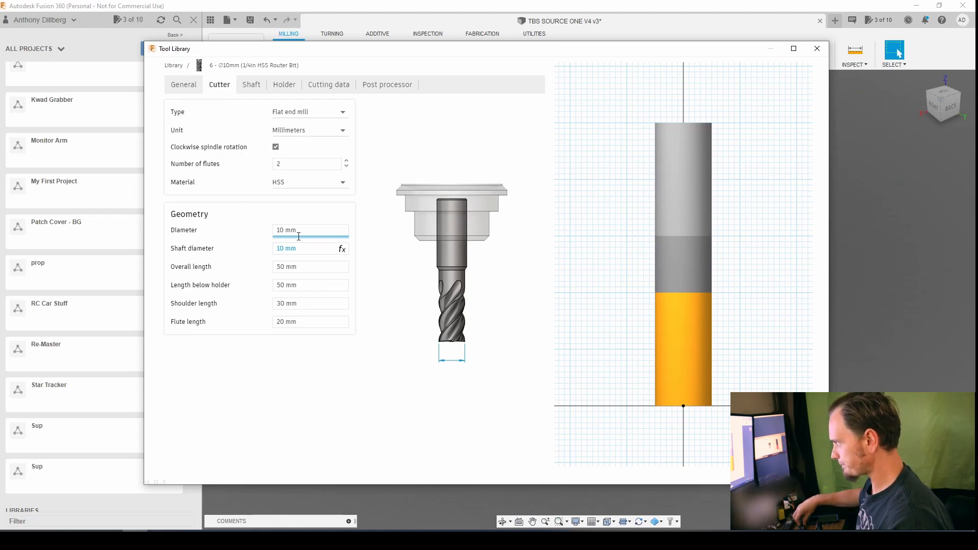
pyautogui.press('BackSpace')
pyautogui.press('BackSpace')
pyautogui.write('6.3')
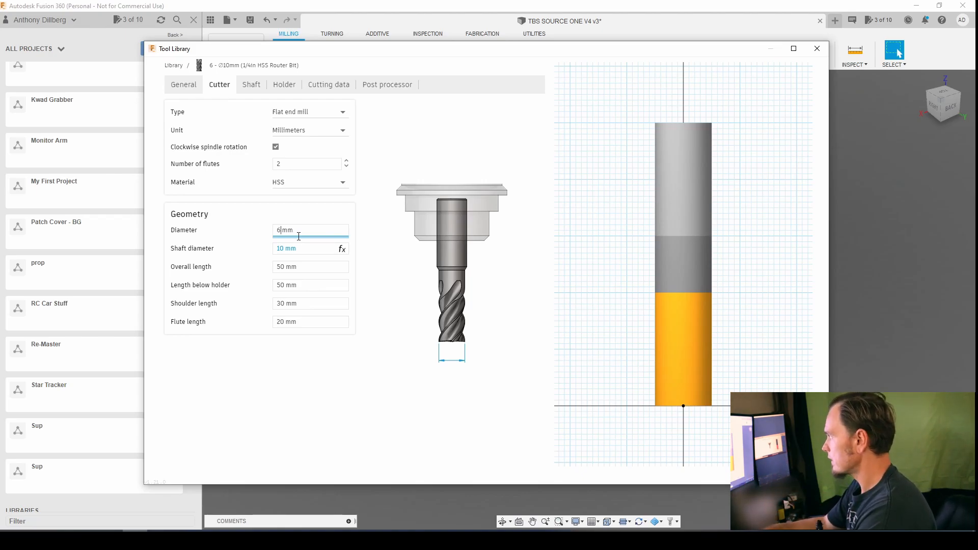
pyautogui.click(294, 248)
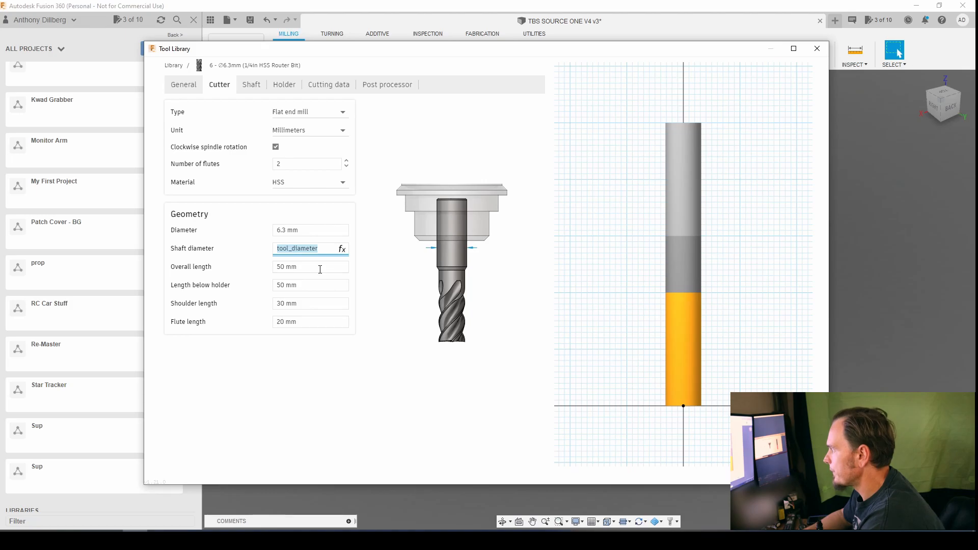
# - Set the router bit's overall length to 51.3 mm and its length below holder to 23.5 mm
pyautogui.press('Tab')
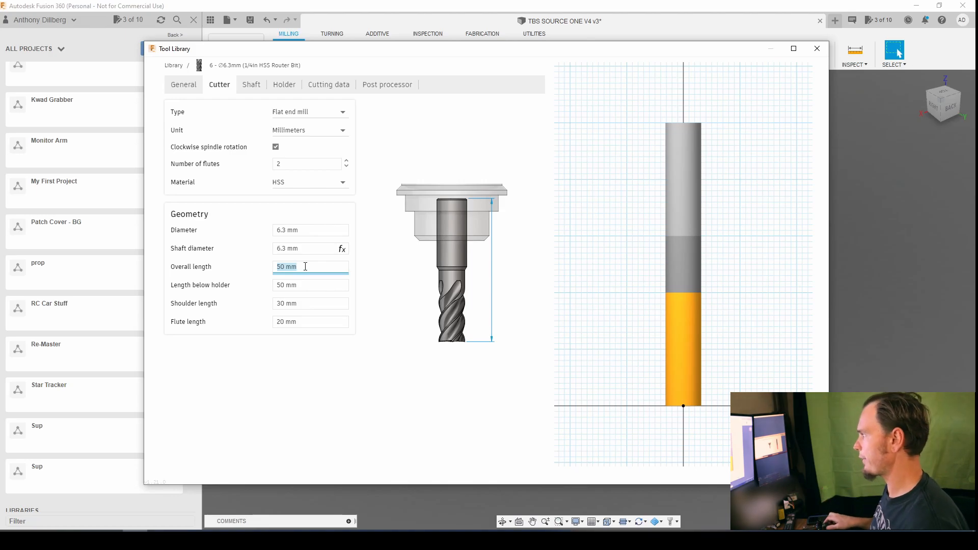
pyautogui.write('51.3')
pyautogui.click(290, 289)
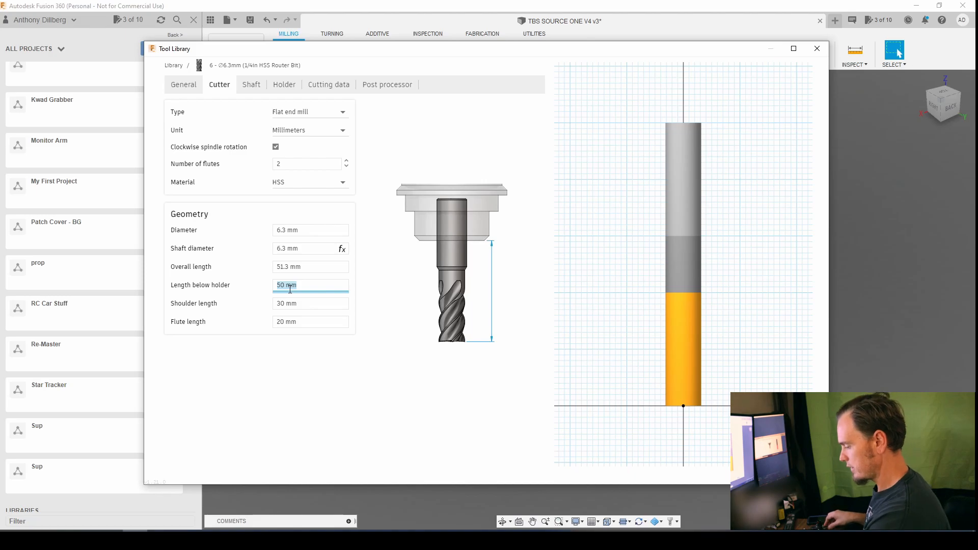
pyautogui.write('23.5')
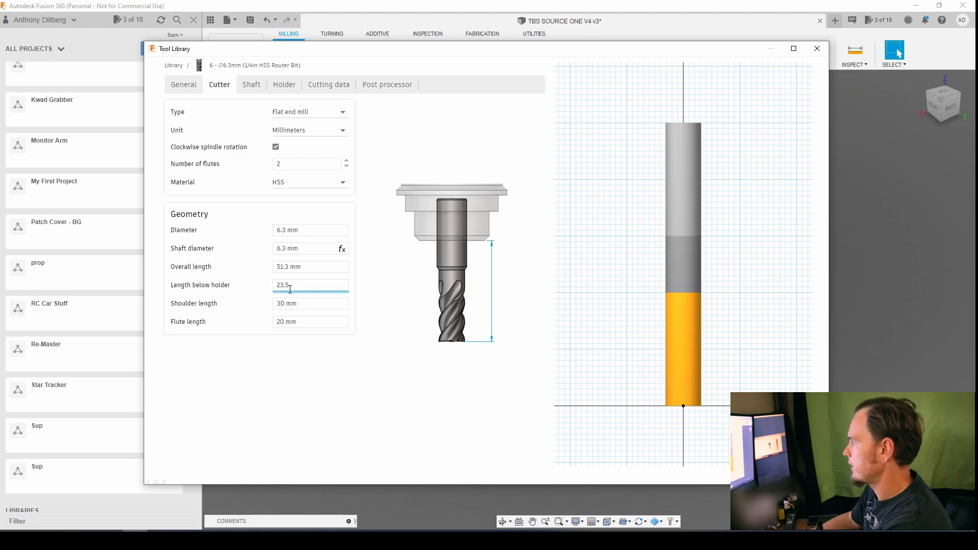
pyautogui.press('Tab')
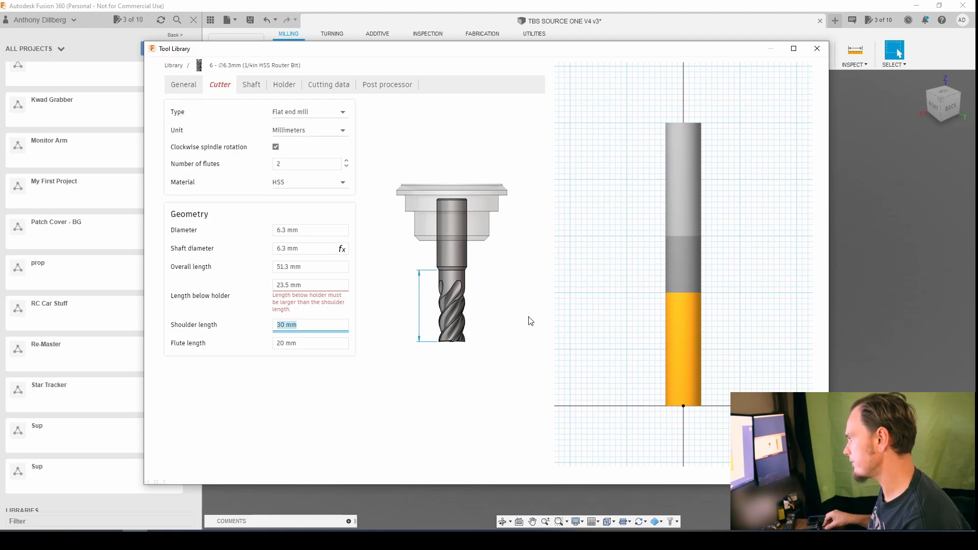
# - Try a shoulder length of 20.75 mm with a flute length of 23.5 mm
pyautogui.write('20.75')
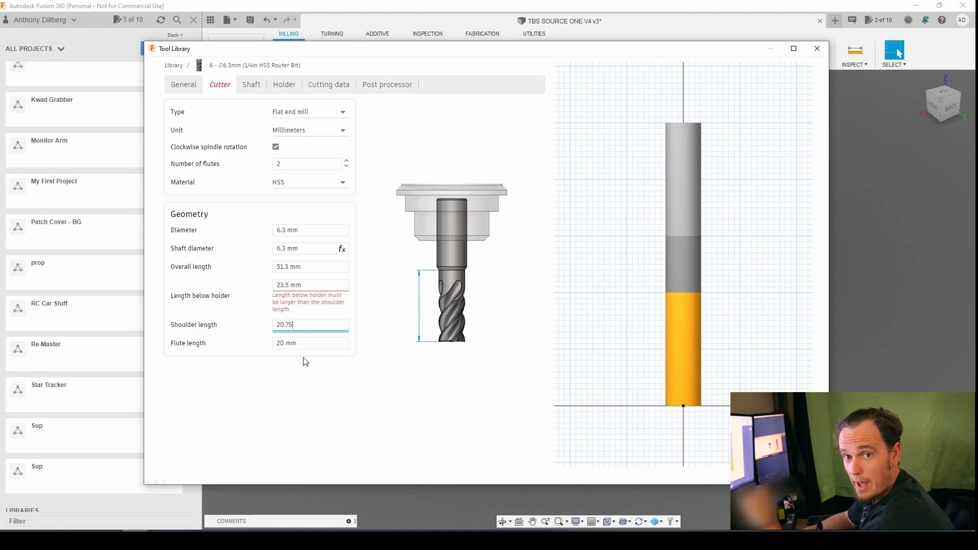
pyautogui.click(286, 344)
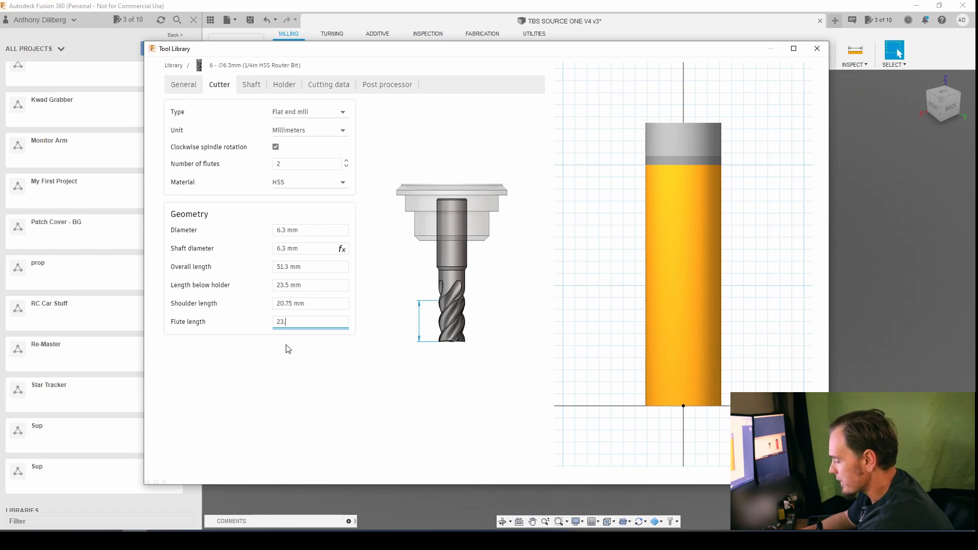
pyautogui.press('Return')
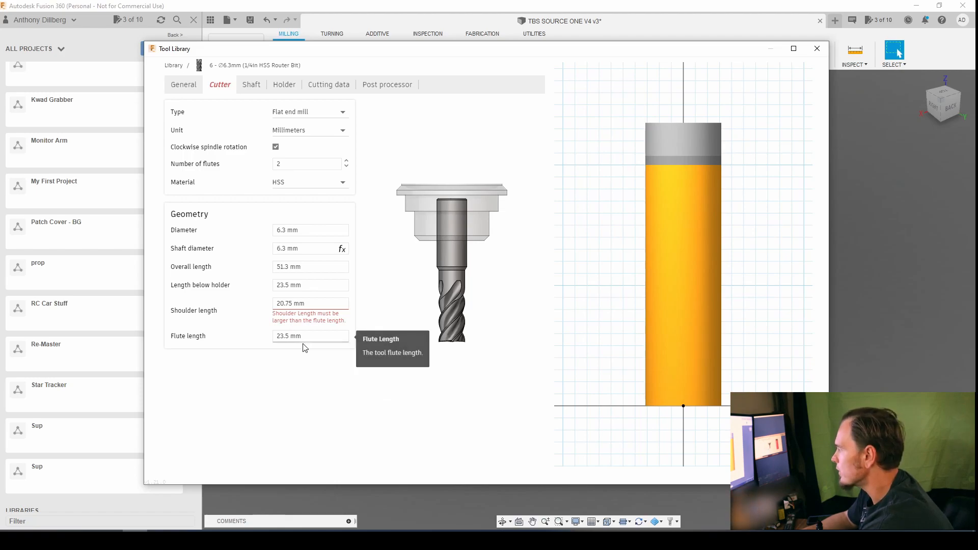
# - Set the shoulder length to 23.5 mm and the flute length to 20.75 mm
pyautogui.click(285, 302)
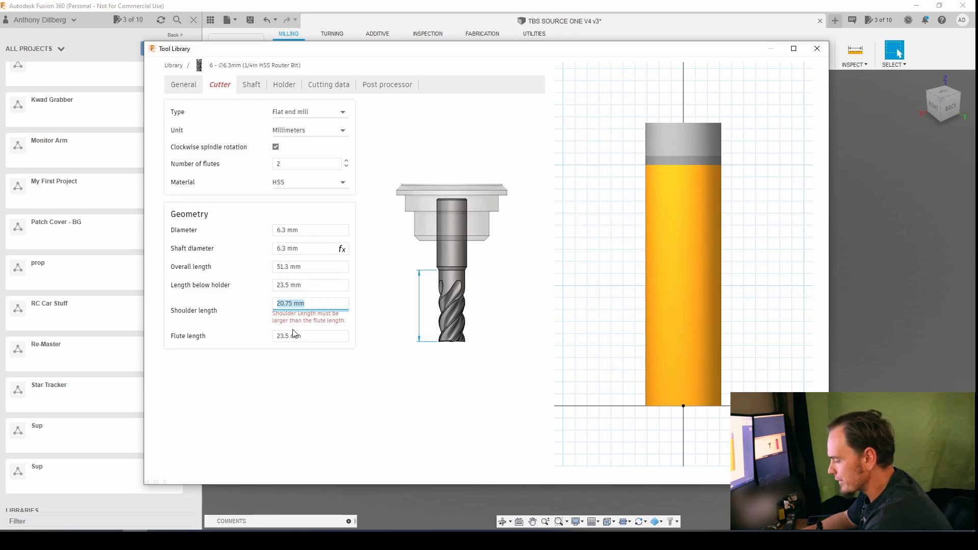
pyautogui.write('23.5')
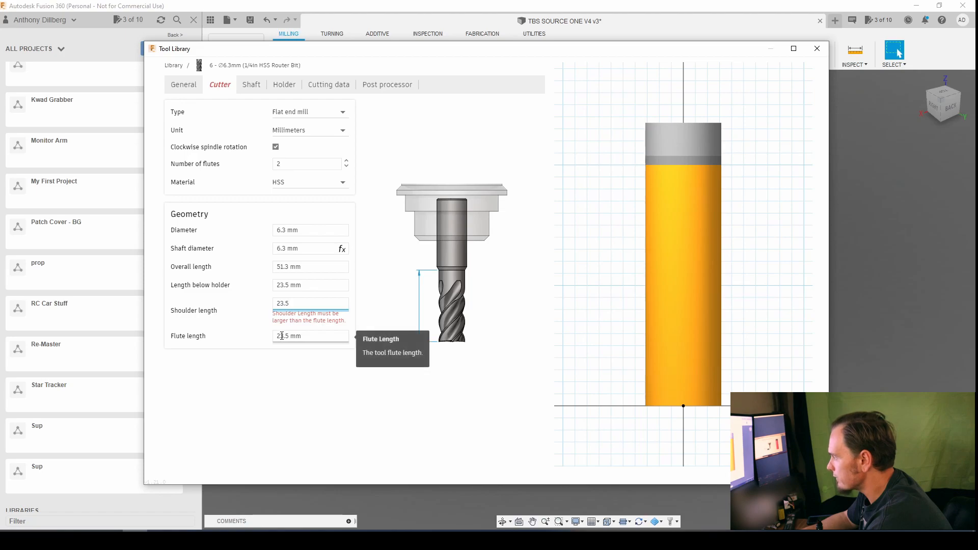
pyautogui.press('Tab')
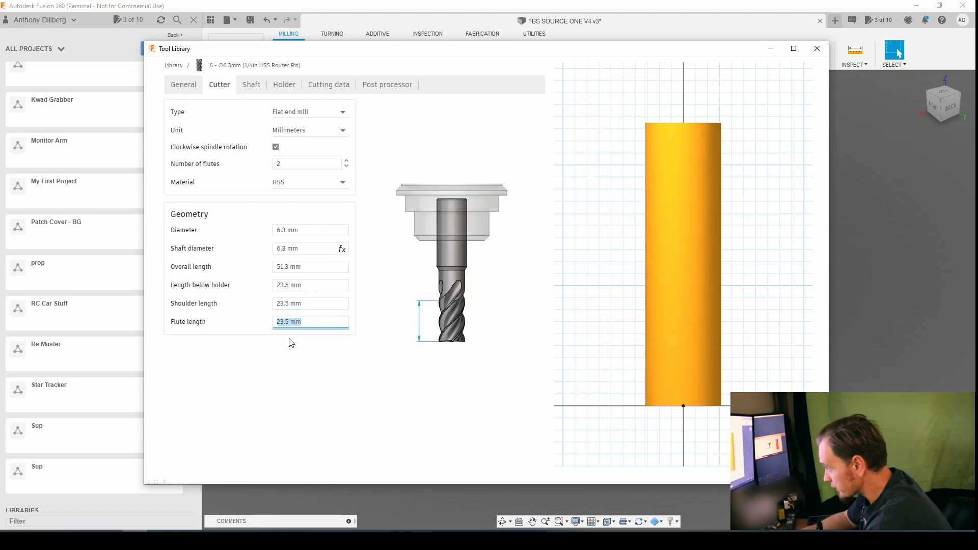
pyautogui.write('20.75')
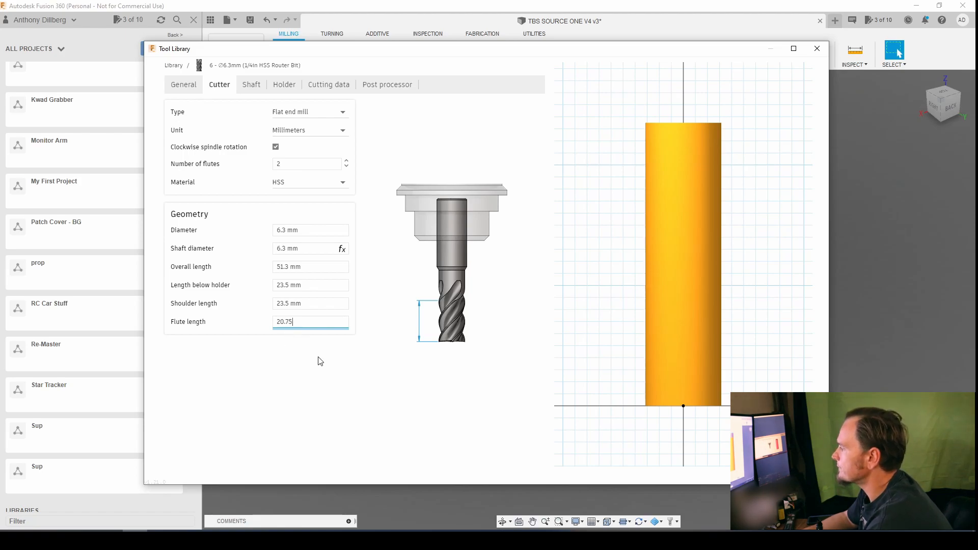
pyautogui.click(320, 361)
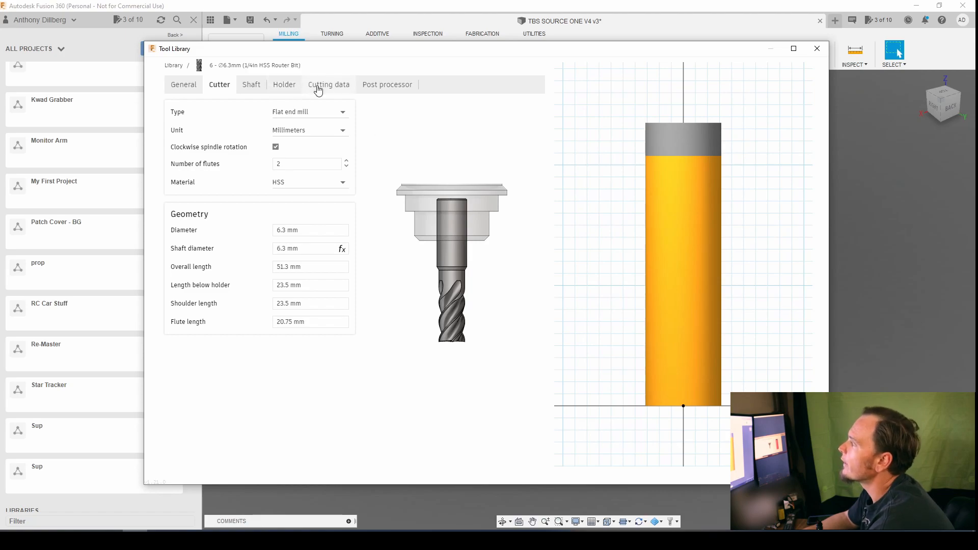
# - Leave the shaft without extra segments and assign the ER11 Collet Chuck from the local Library as the tool holder
pyautogui.click(249, 87)
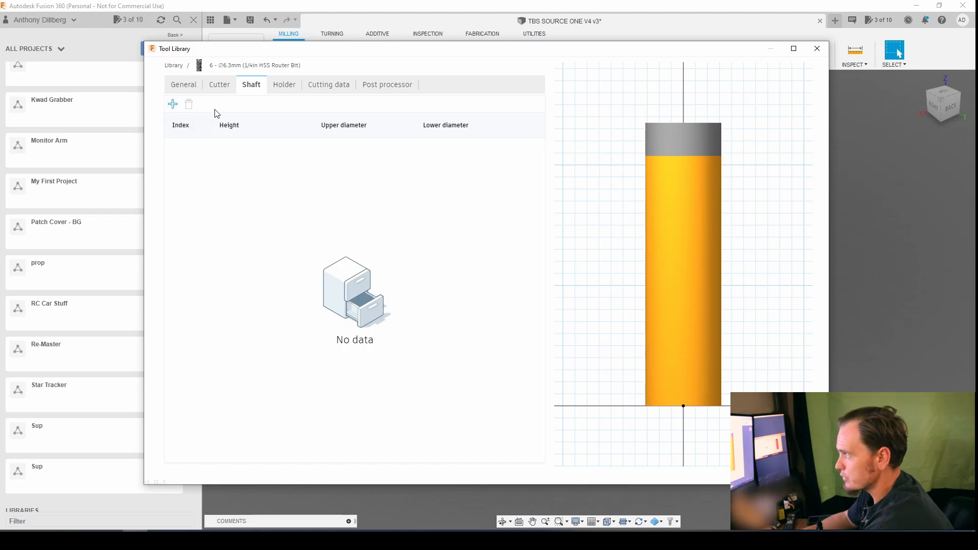
pyautogui.click(279, 84)
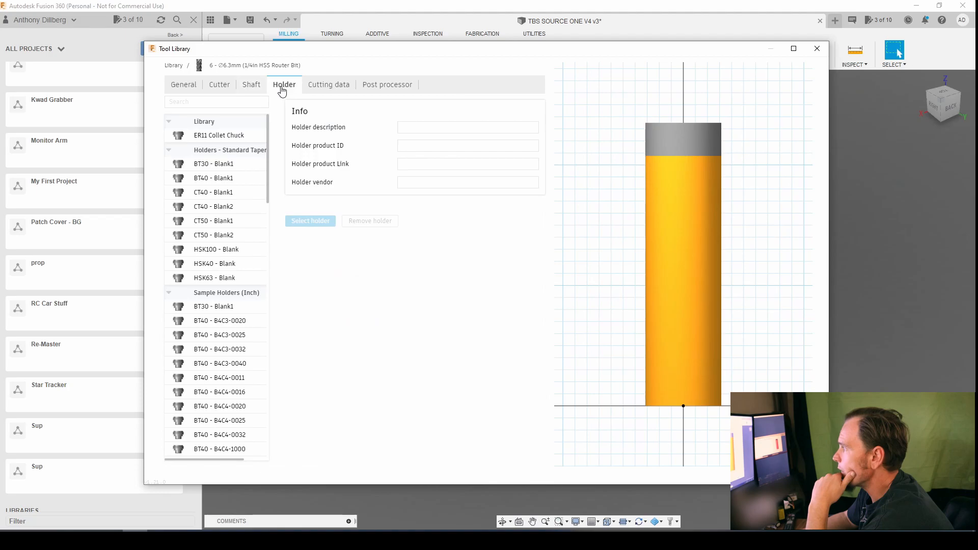
pyautogui.click(229, 137)
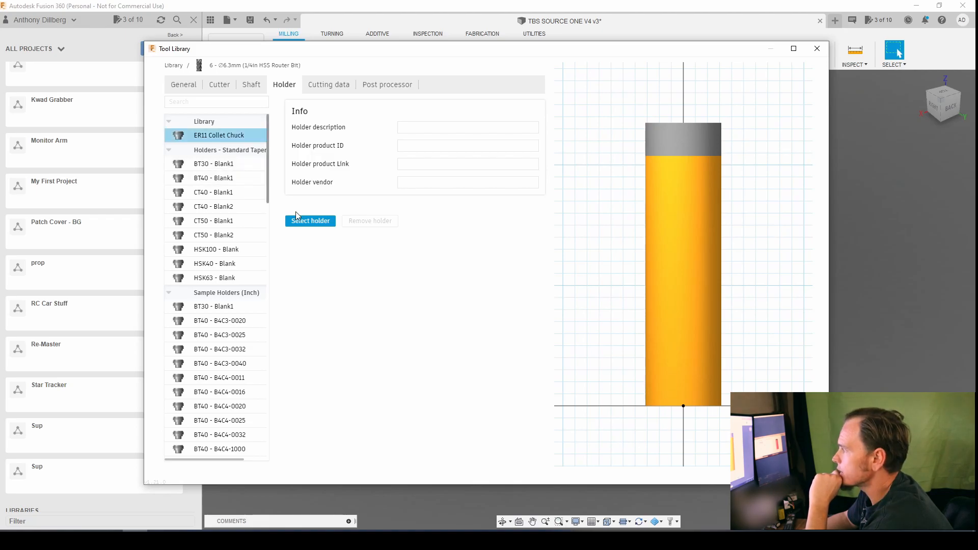
pyautogui.click(323, 220)
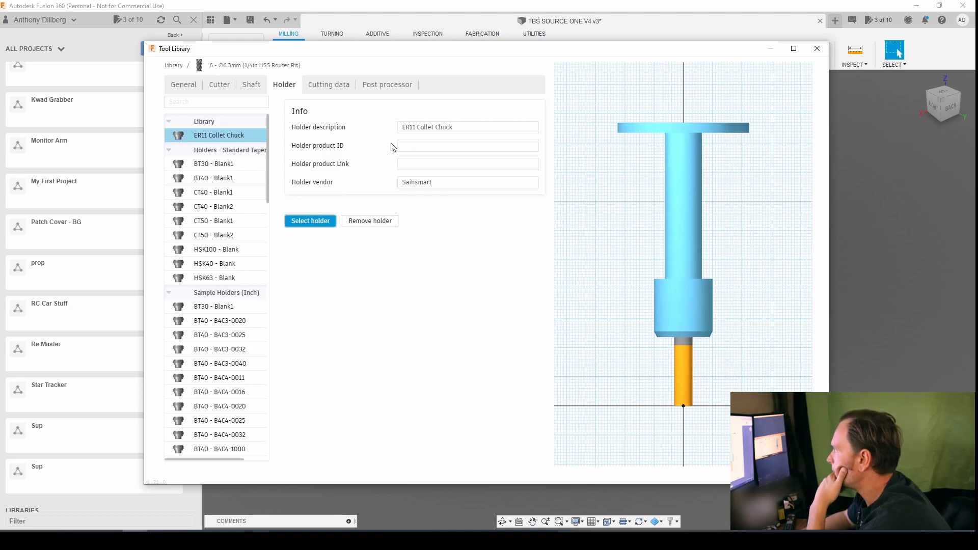
# - Set both the spindle speed and the ramp spindle speed of the default cutting preset to 14000 rpm
pyautogui.click(321, 87)
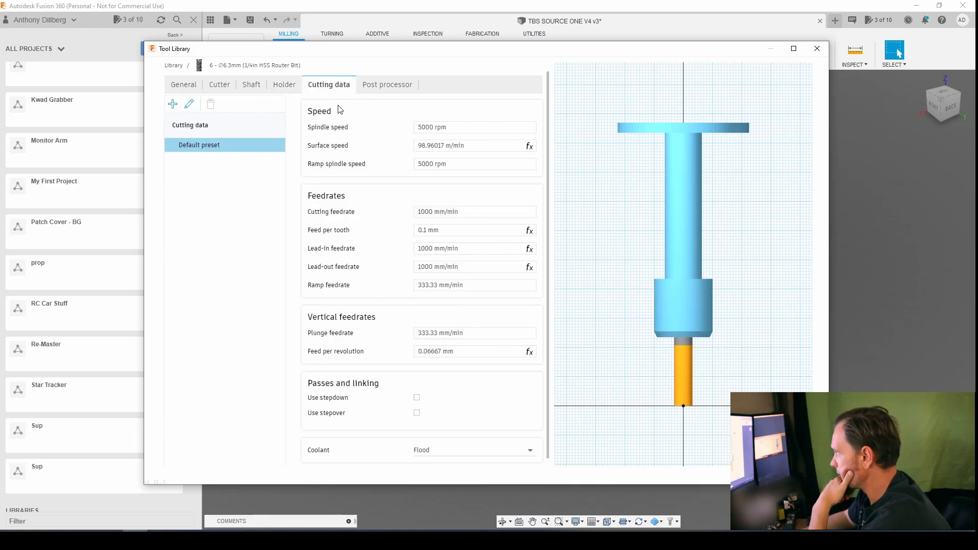
pyautogui.click(425, 128)
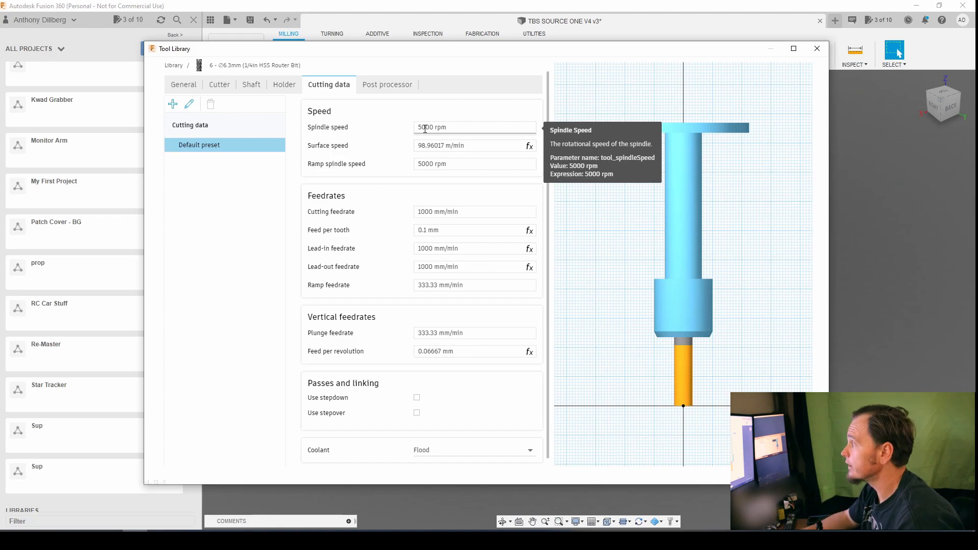
pyautogui.doubleClick(432, 128)
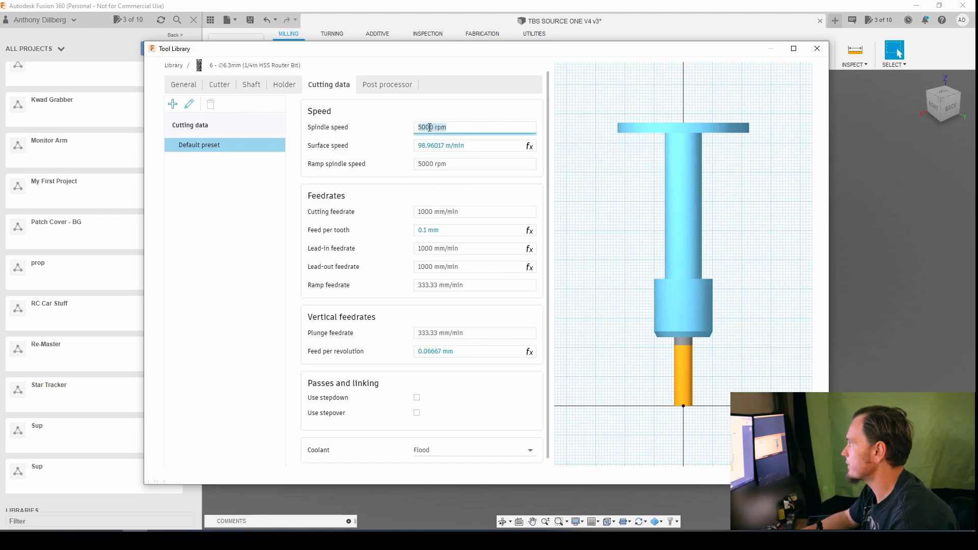
pyautogui.moveTo(433, 127); pyautogui.dragTo(416, 128)
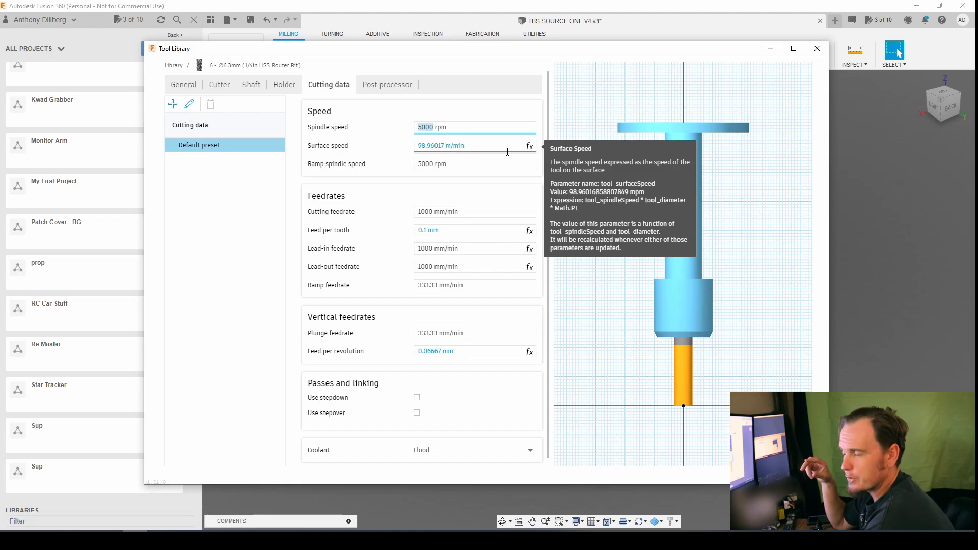
pyautogui.write('14000')
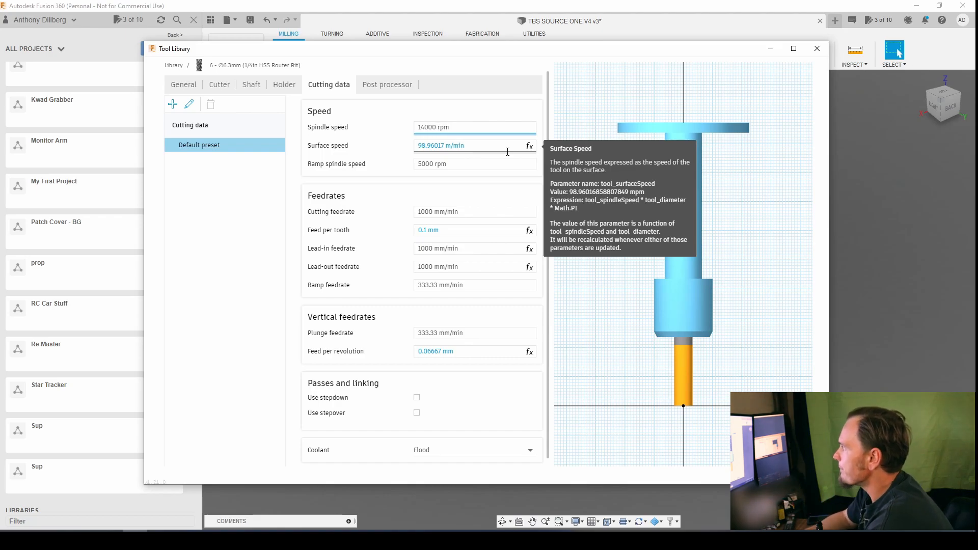
pyautogui.click(386, 167)
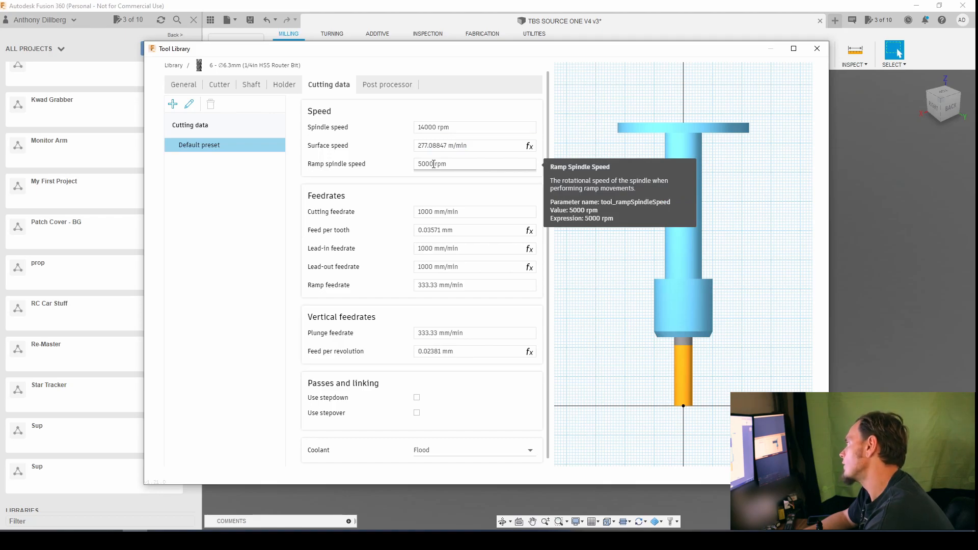
pyautogui.click(434, 164)
pyautogui.write('14000')
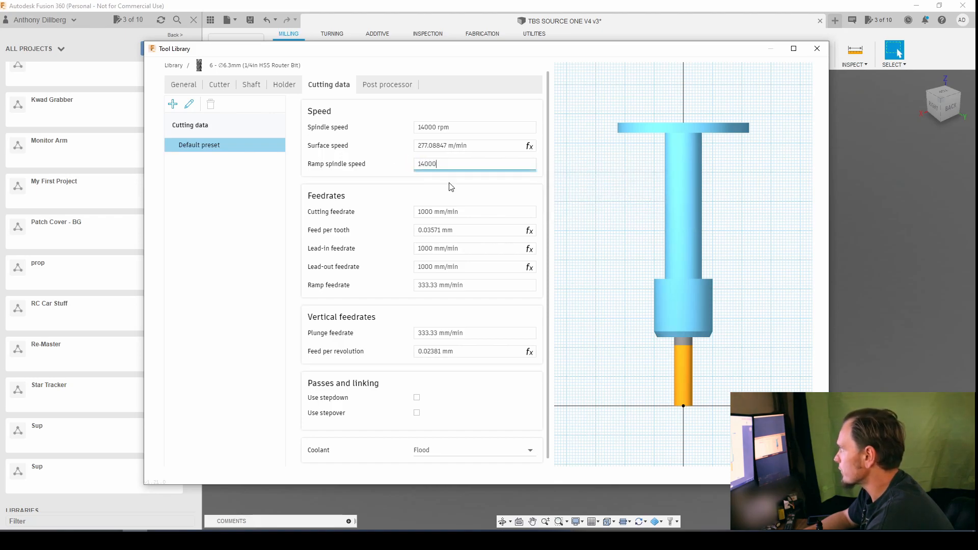
pyautogui.click(453, 196)
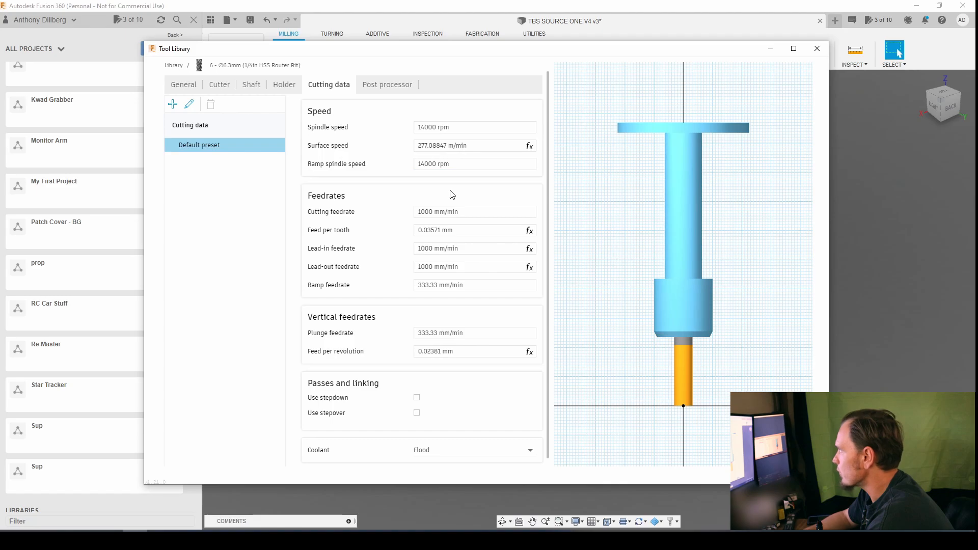
# - Set both the cutting feedrate and the ramp feedrate of the default preset to 120 mm/min
pyautogui.click(432, 213)
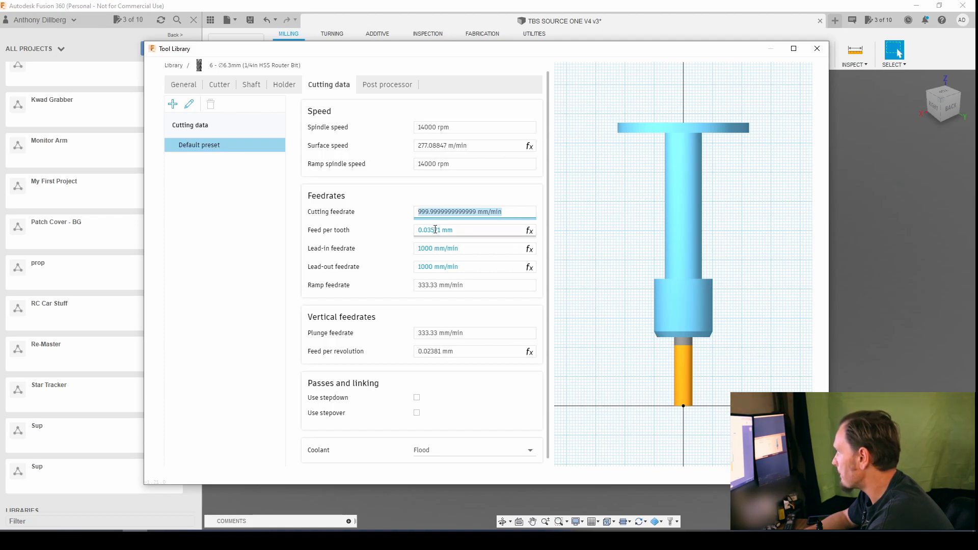
pyautogui.write('120')
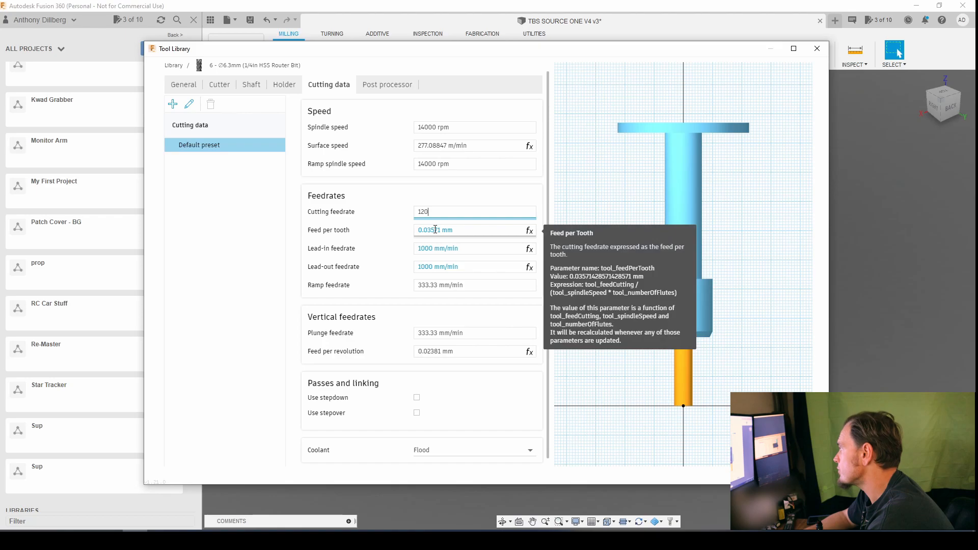
pyautogui.press('Return')
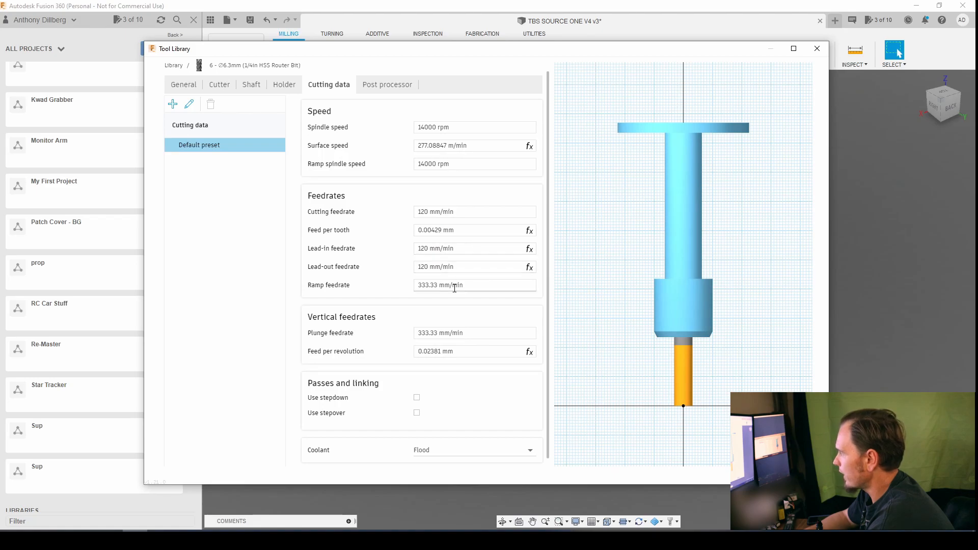
pyautogui.moveTo(455, 288)
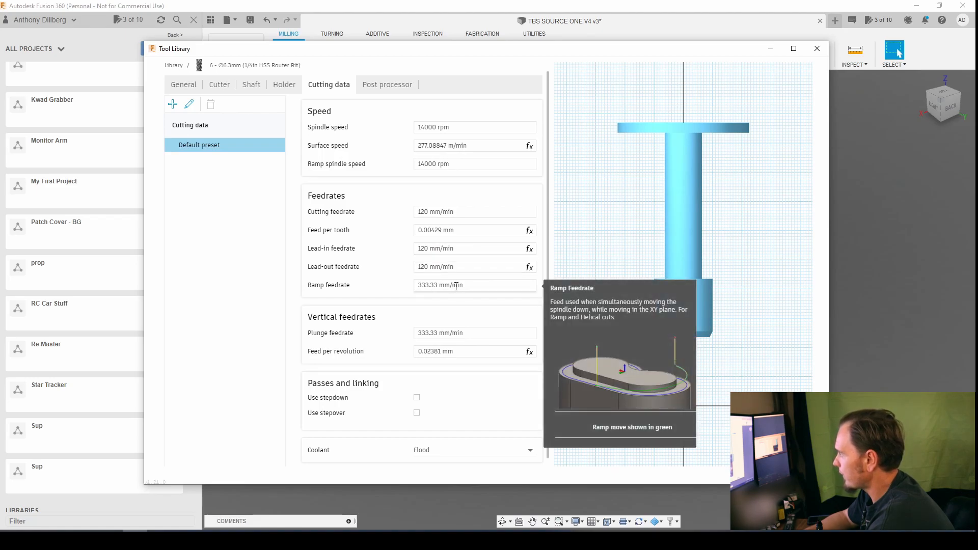
pyautogui.click(425, 287)
pyautogui.click(420, 286)
pyautogui.doubleClick(462, 286)
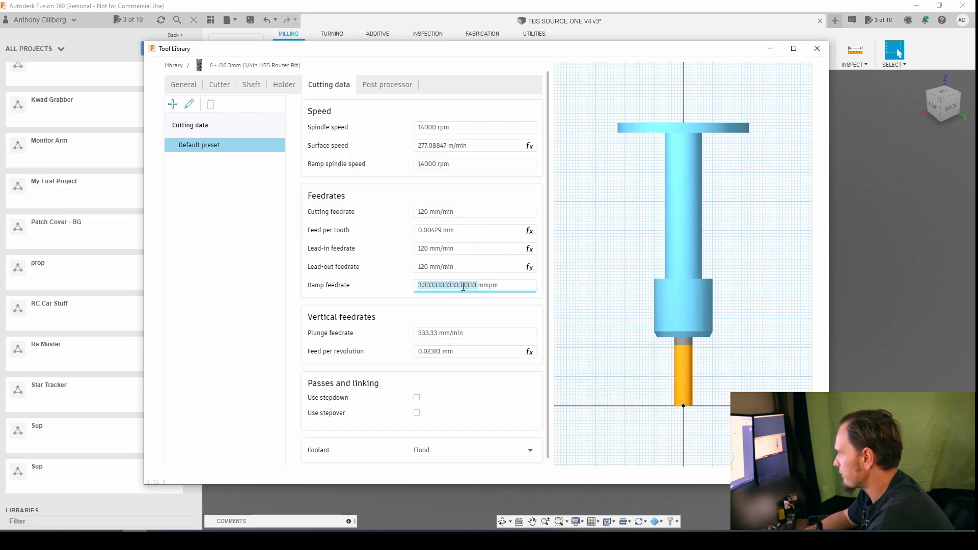
pyautogui.write('120')
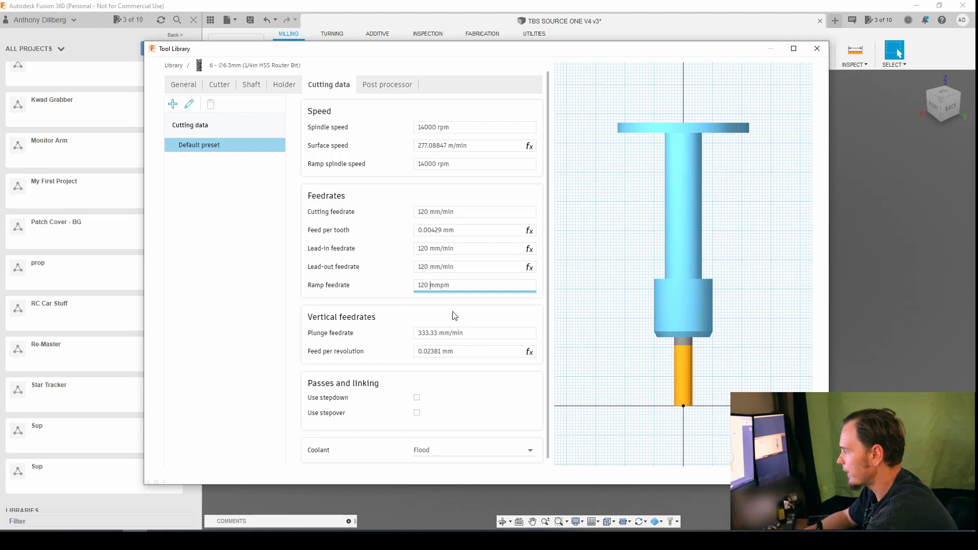
# - Set the plunge feedrate under the vertical feedrates to 10 mm/min
pyautogui.click(438, 337)
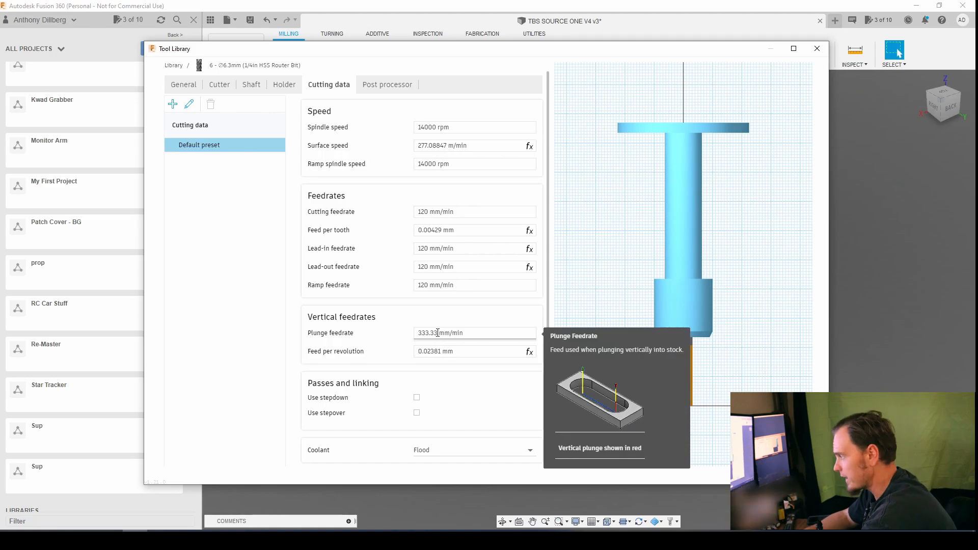
pyautogui.click(457, 333)
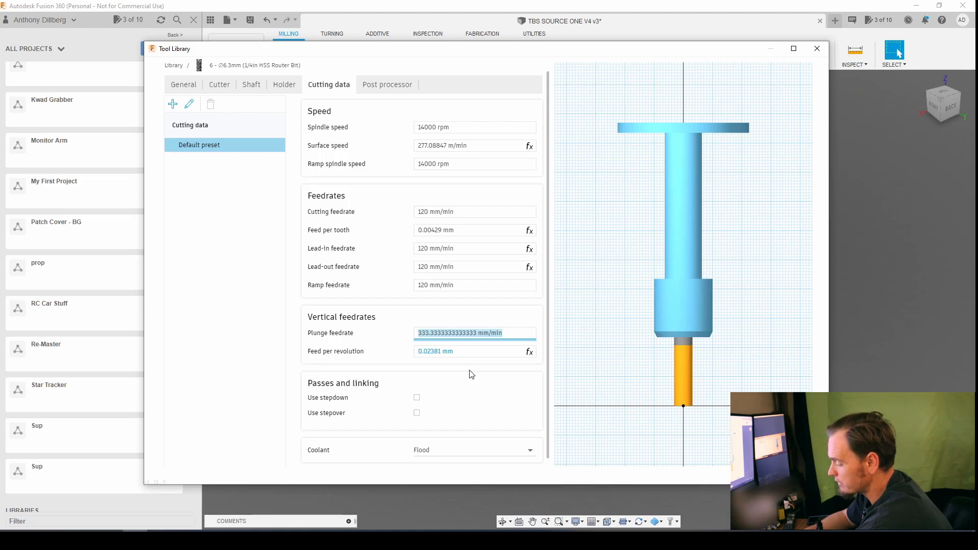
pyautogui.write('10')
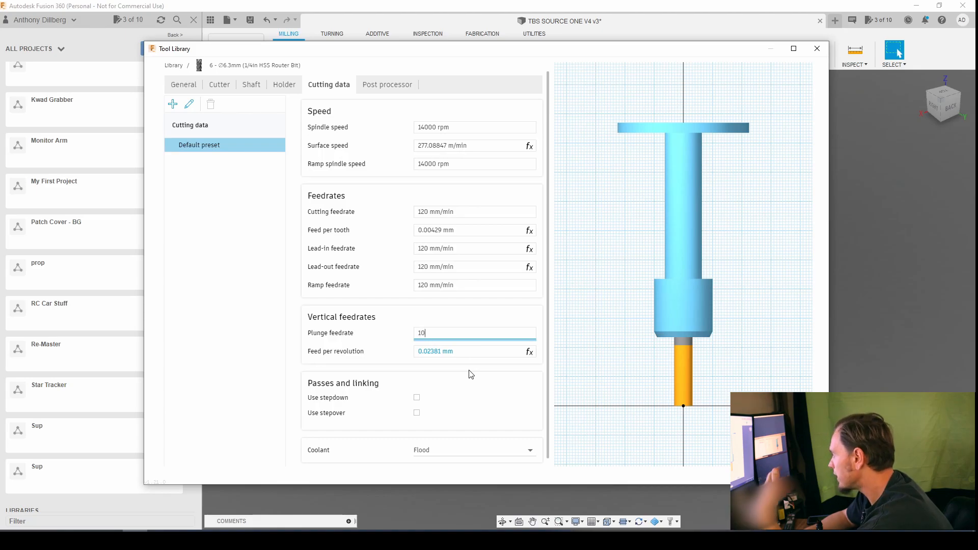
pyautogui.press('Return')
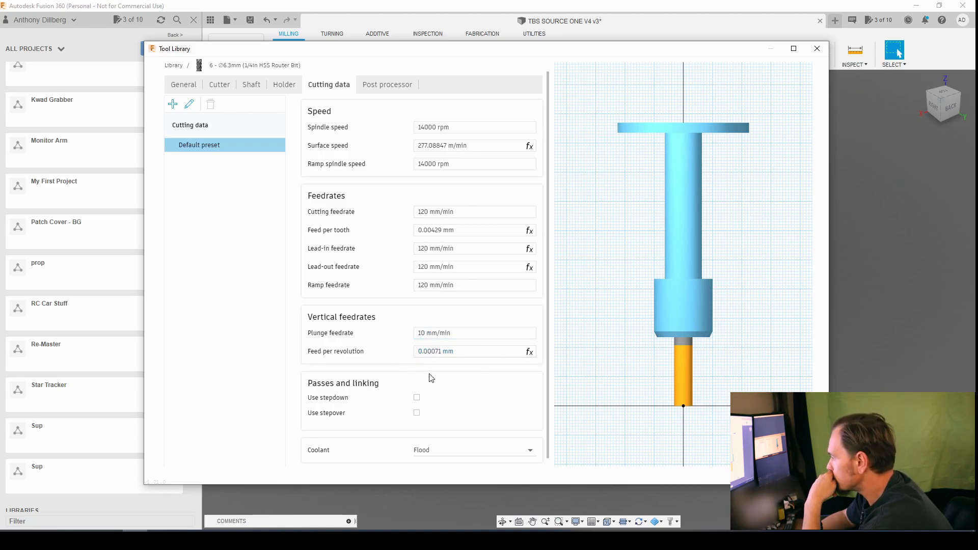
# - Set the coolant to Disabled and save the router bit with its existing post processor settings
pyautogui.scroll(-1, 432, 377)
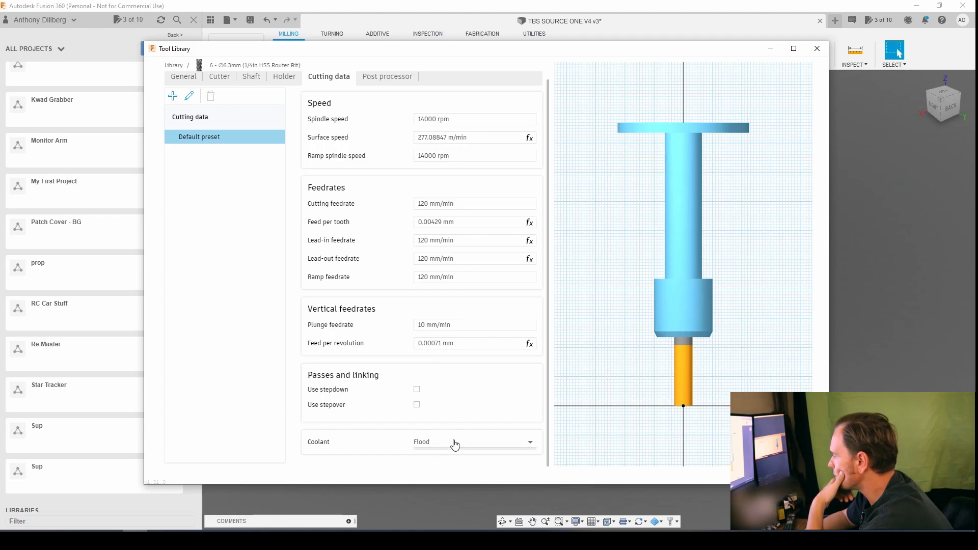
pyautogui.click(529, 447)
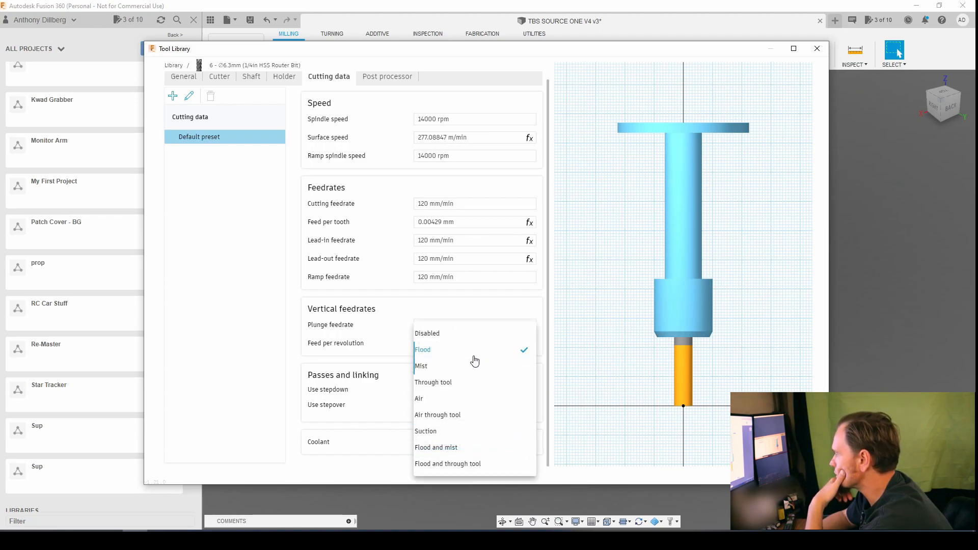
pyautogui.click(438, 334)
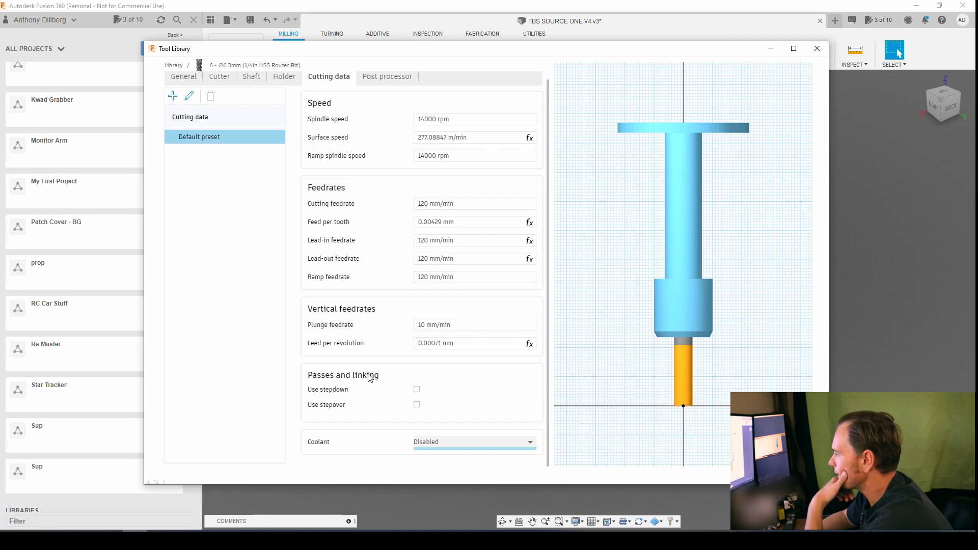
pyautogui.click(400, 80)
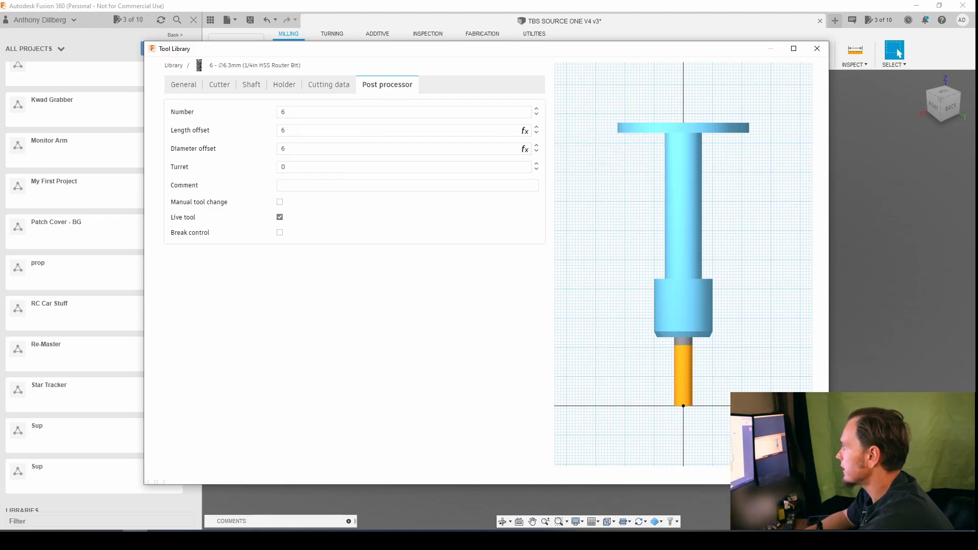
pyautogui.click(806, 474)
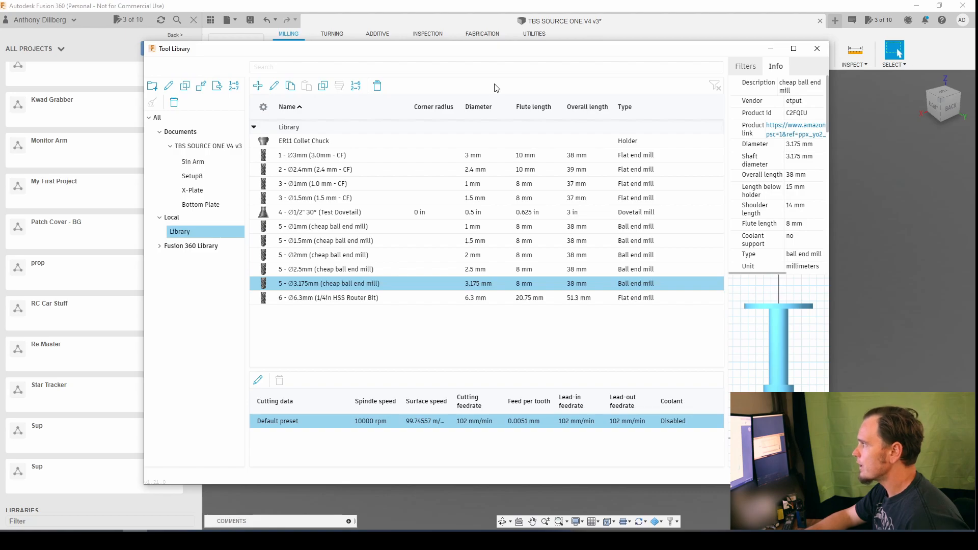
# - Create a new holder in the local Library, leave its general information blank and open its geometry definition
pyautogui.click(329, 141)
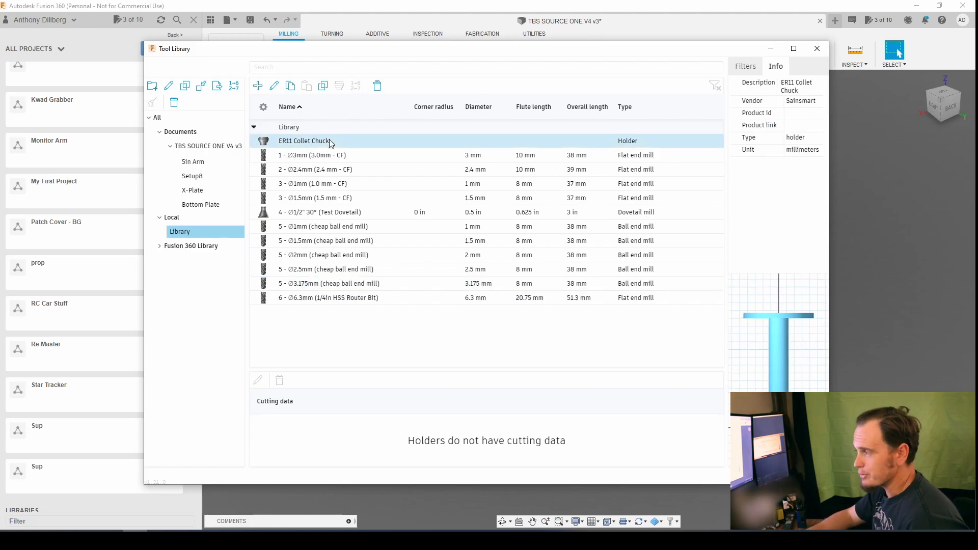
pyautogui.click(257, 86)
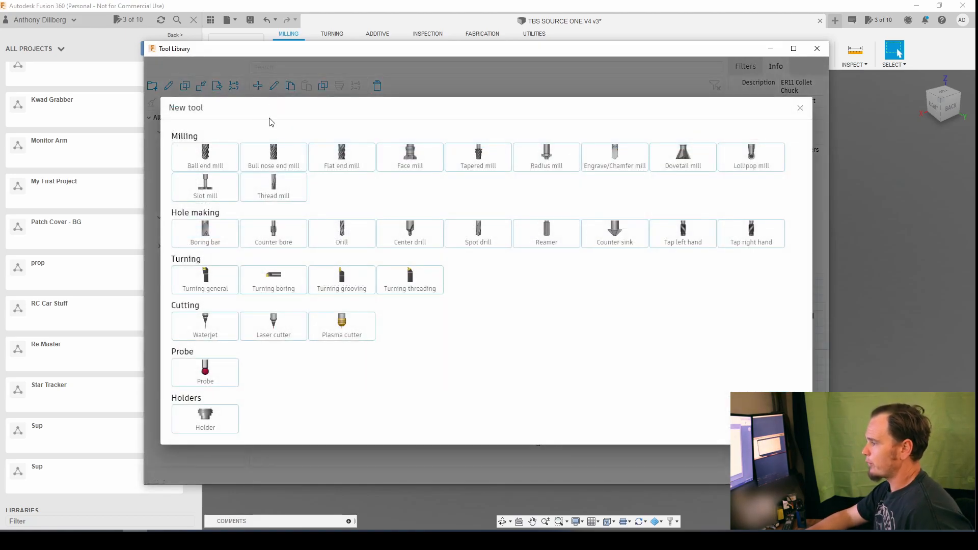
pyautogui.click(203, 421)
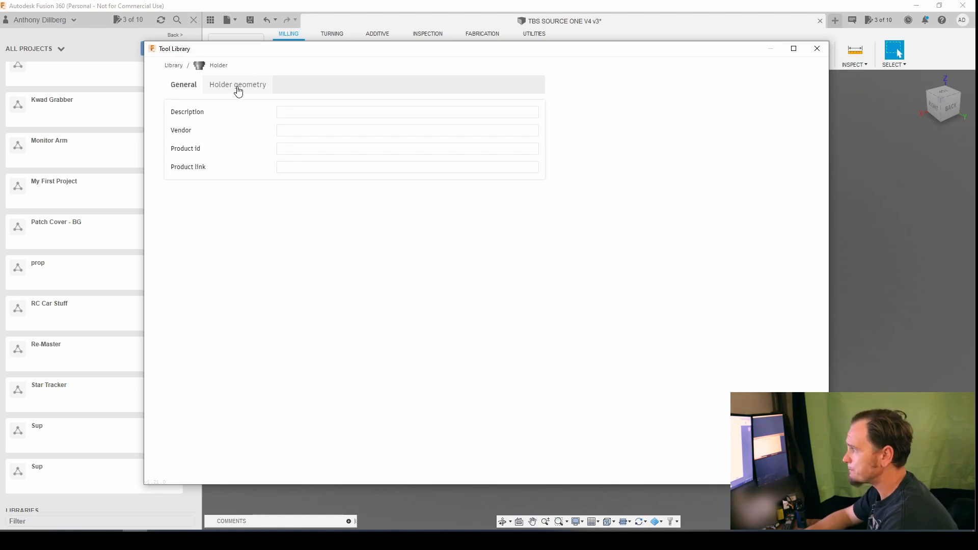
pyautogui.click(314, 112)
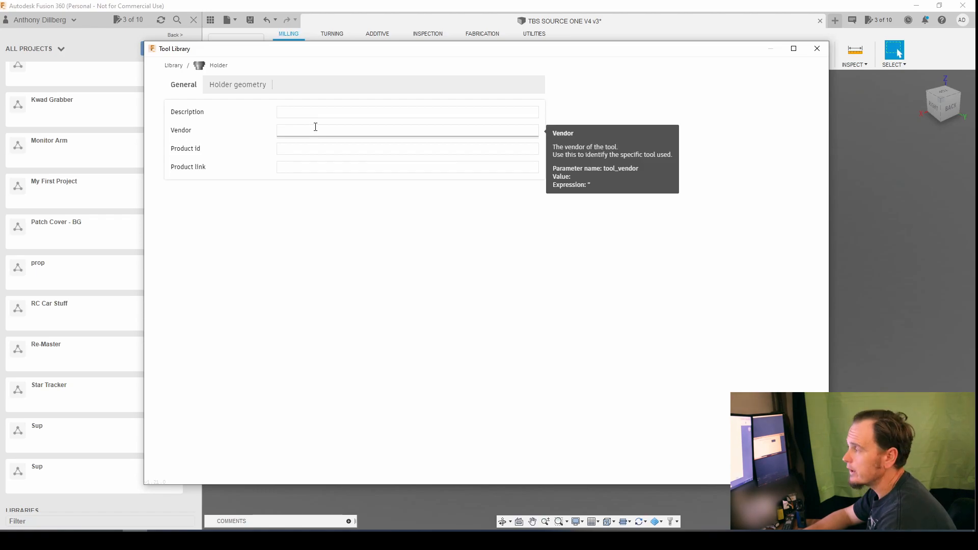
pyautogui.click(240, 93)
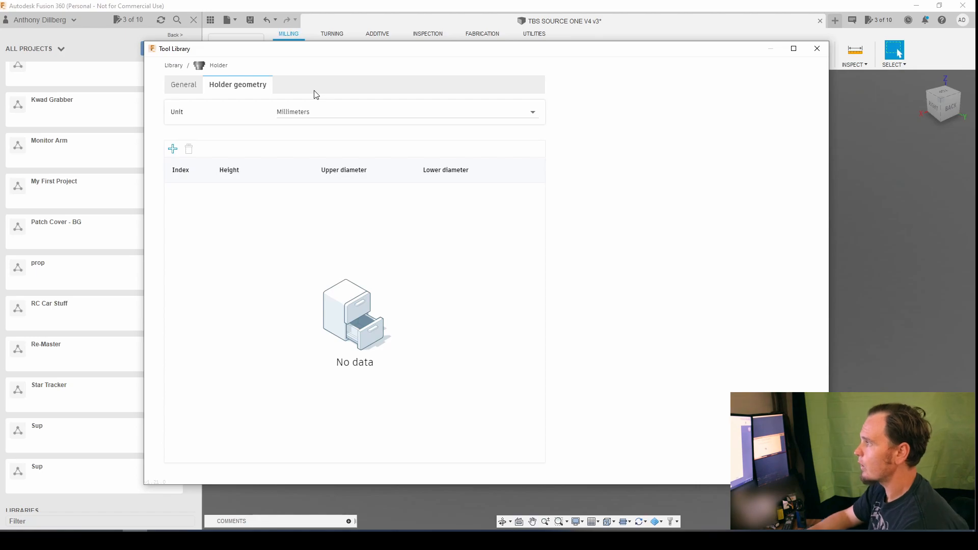
# - Add the first holder segment with a height of 6 mm and upper and lower diameters of 42 mm
pyautogui.click(172, 151)
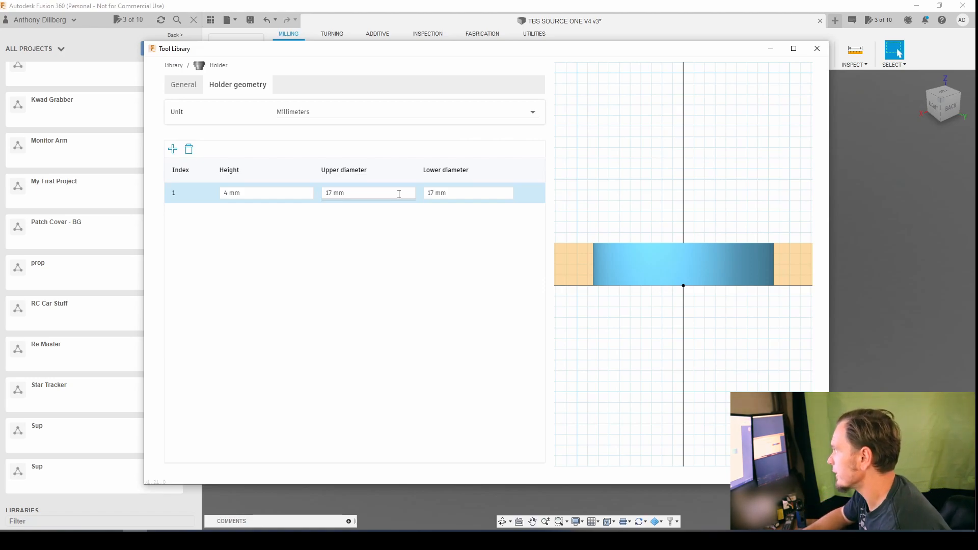
pyautogui.click(227, 196)
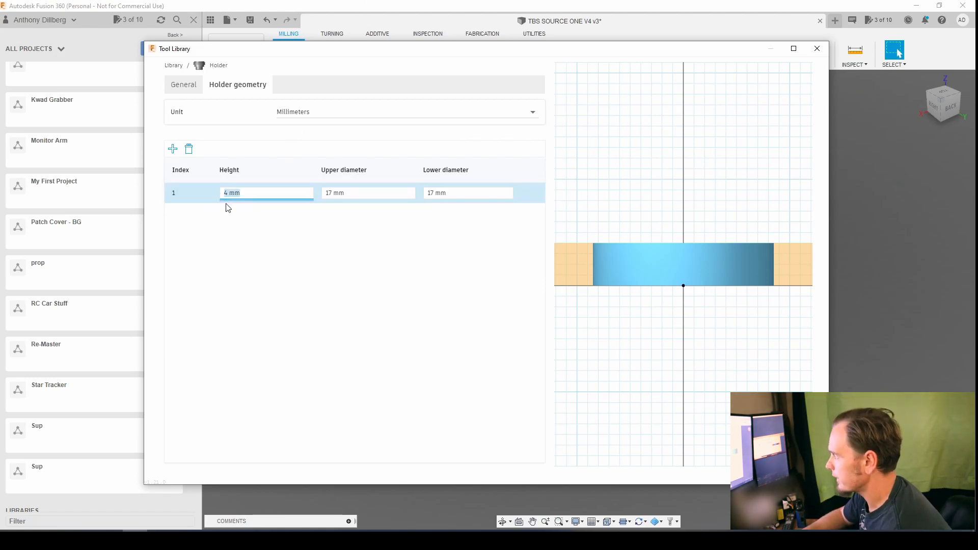
pyautogui.write('6')
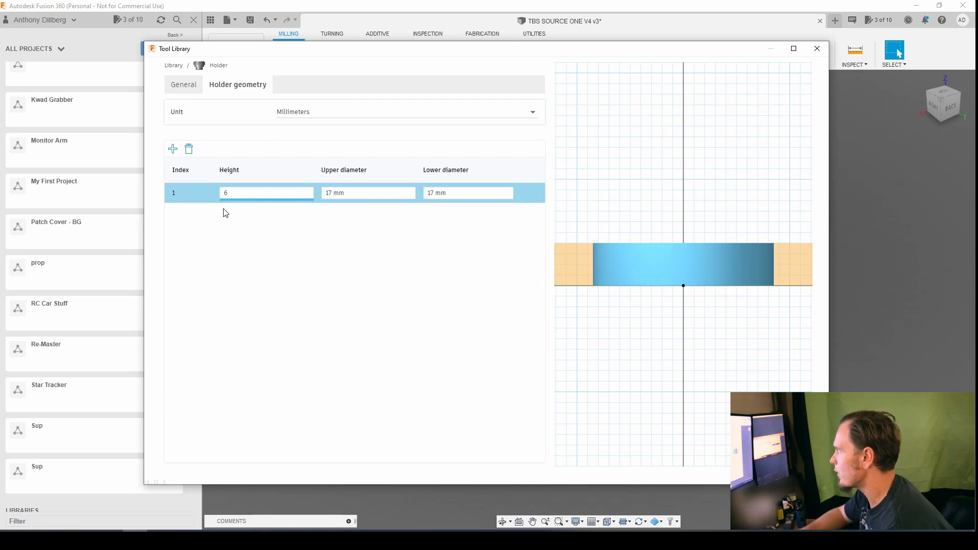
pyautogui.click(328, 193)
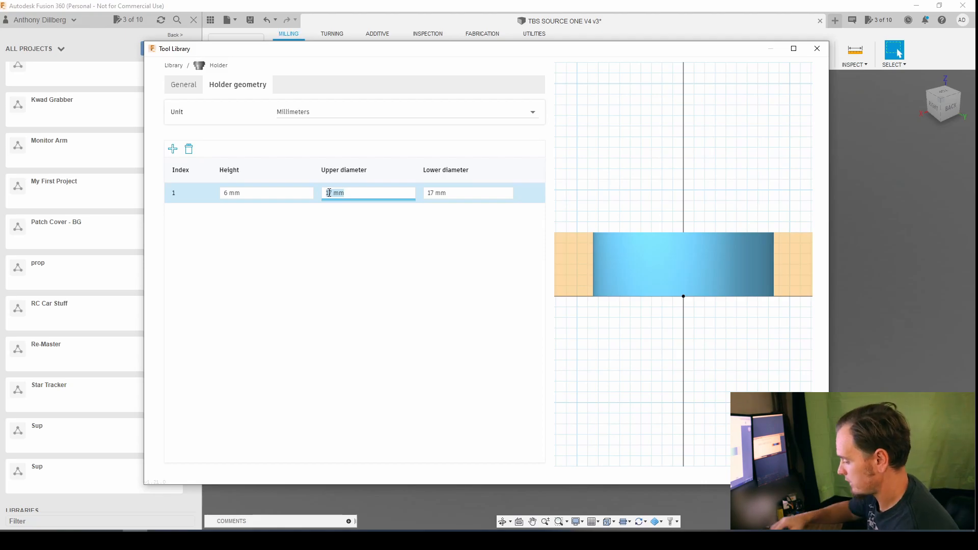
pyautogui.write('42')
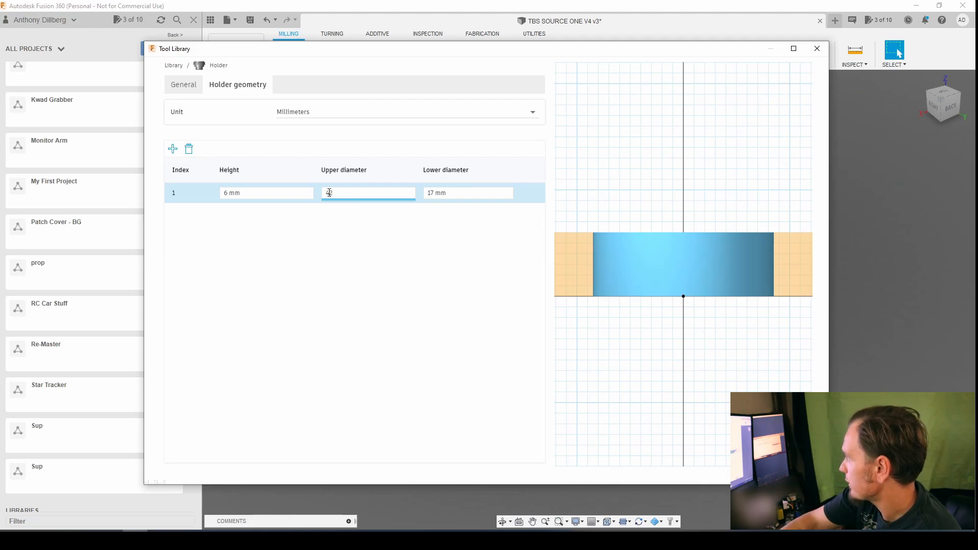
pyautogui.press('Tab')
pyautogui.write('42')
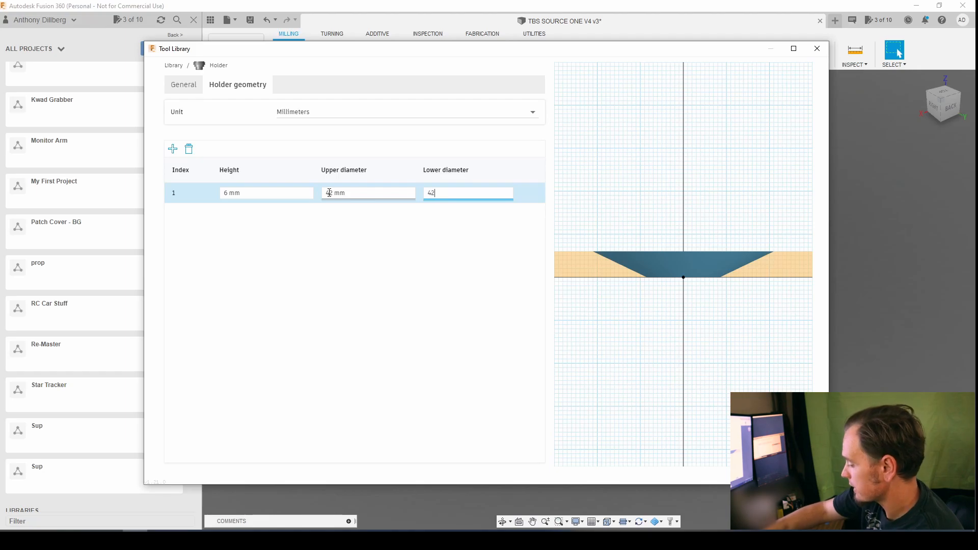
pyautogui.press('Tab')
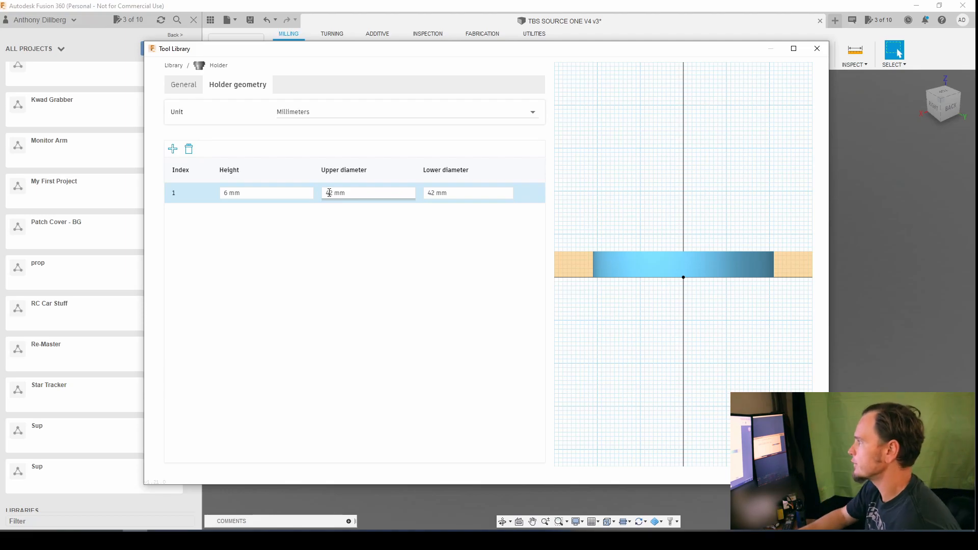
pyautogui.click(328, 212)
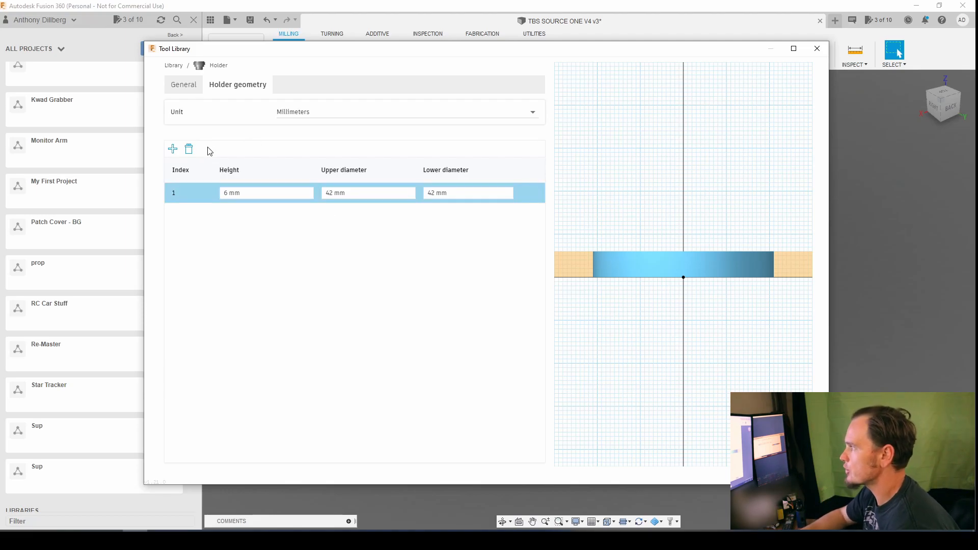
# - Add a second holder segment with a height of 4 mm and upper and lower diameters of 17 mm
pyautogui.click(173, 154)
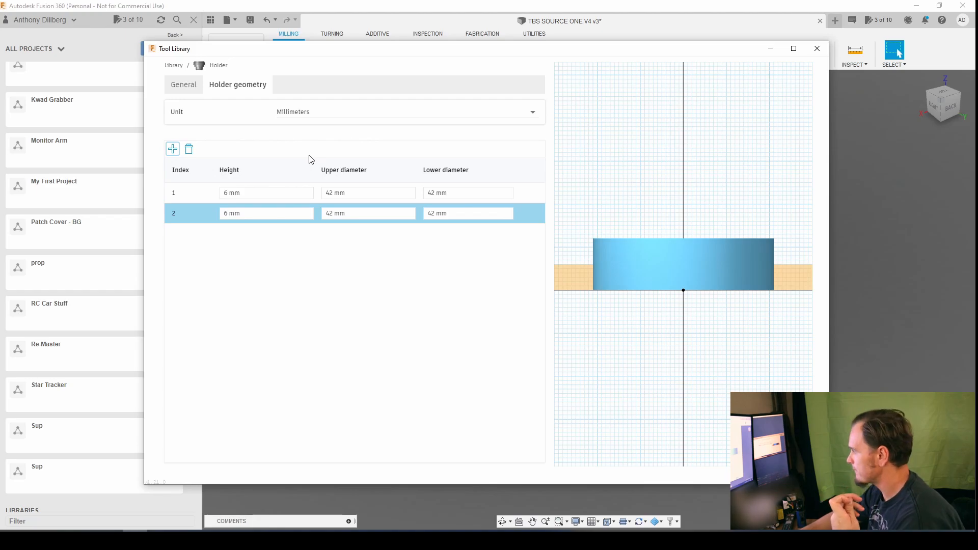
pyautogui.click(226, 213)
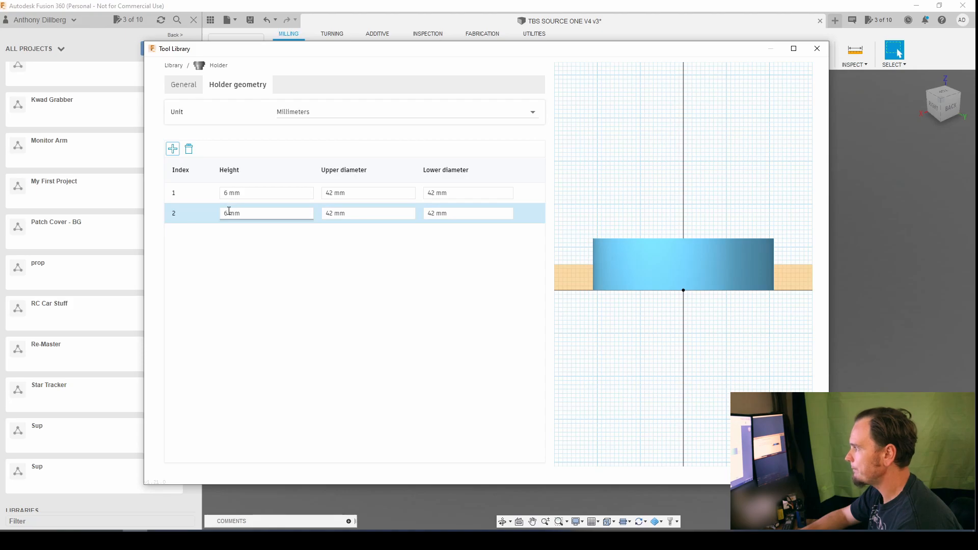
pyautogui.doubleClick(229, 212)
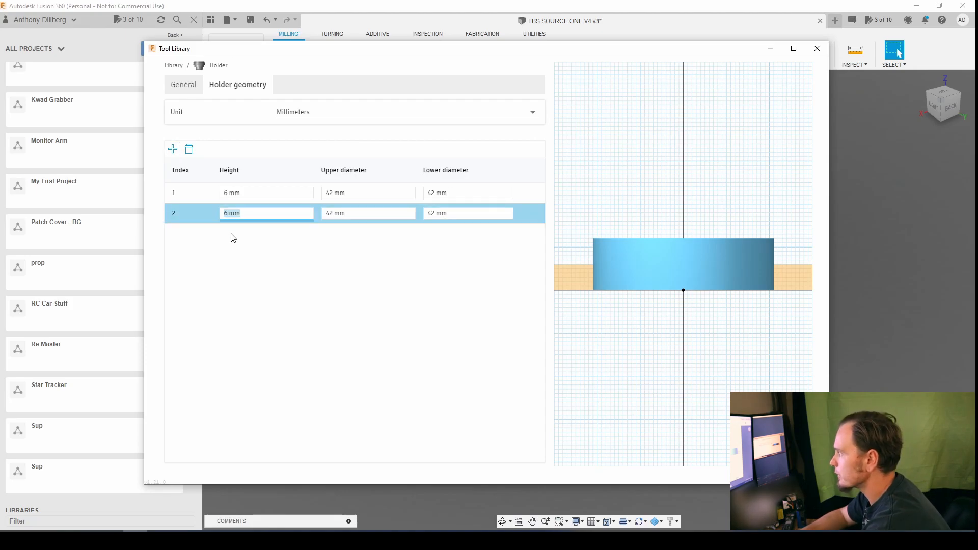
pyautogui.write('4')
pyautogui.doubleClick(332, 214)
pyautogui.write('17')
pyautogui.doubleClick(437, 213)
pyautogui.write('17')
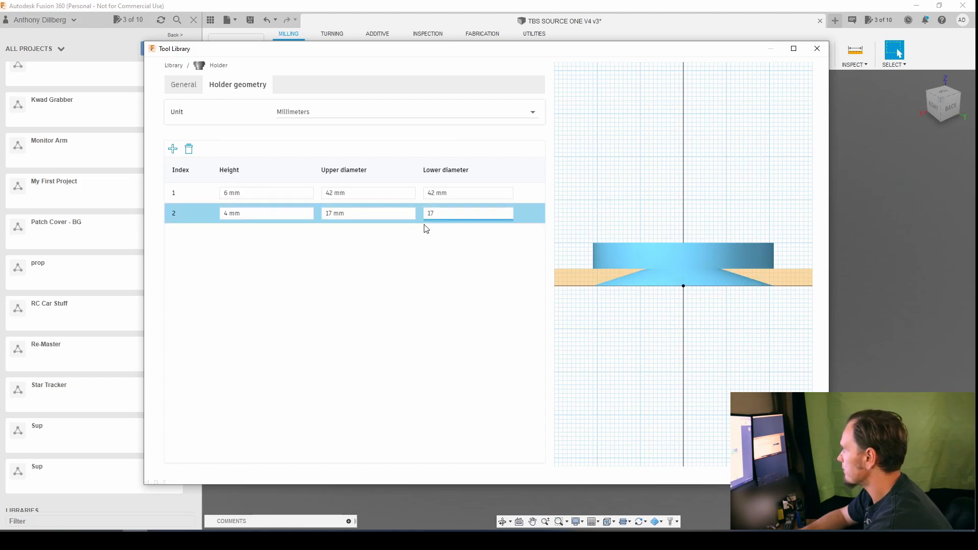
pyautogui.press('Return')
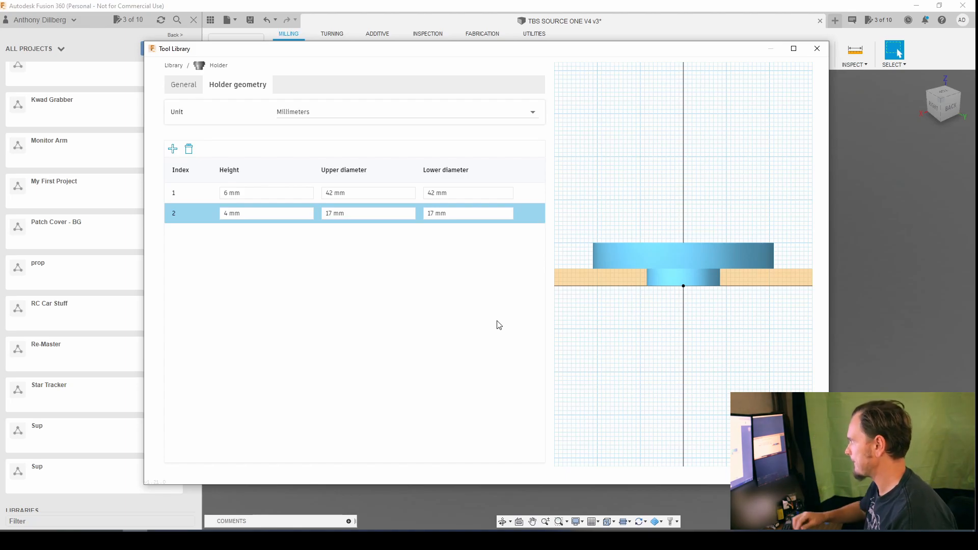
# - Add a third holder segment with a height of 2.5 mm and upper and lower diameters of 6 mm
pyautogui.click(172, 149)
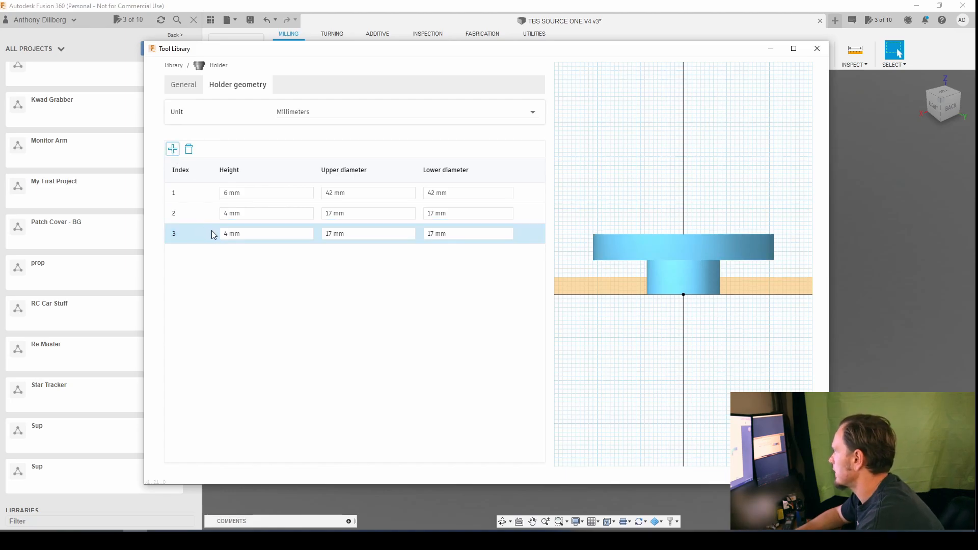
pyautogui.click(230, 234)
pyautogui.click(229, 234)
pyautogui.write('2.')
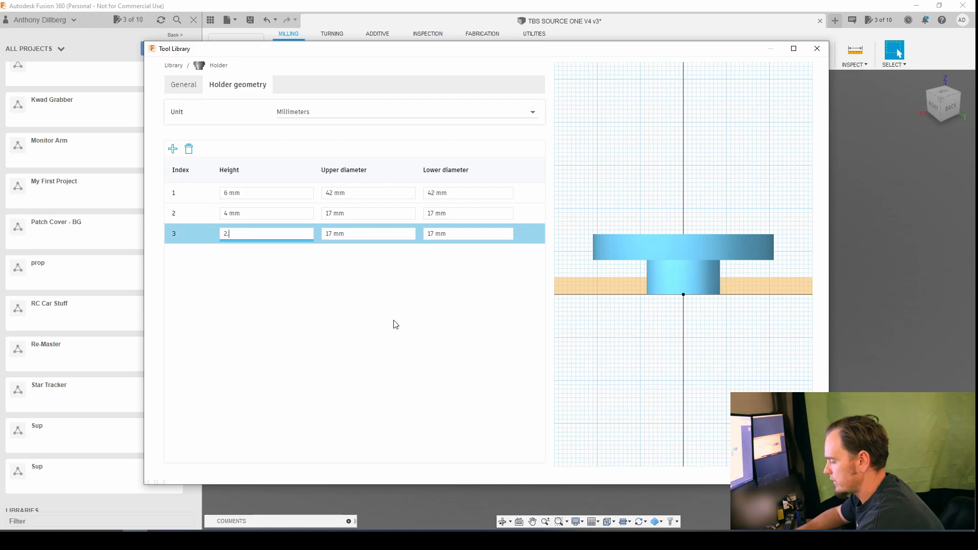
pyautogui.write('5')
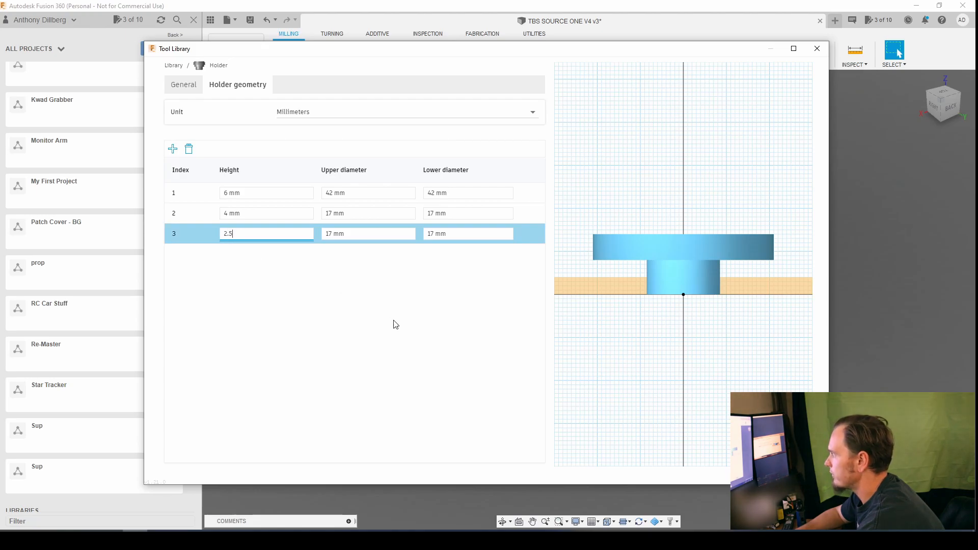
pyautogui.click(332, 234)
pyautogui.write('6')
pyautogui.press('Tab')
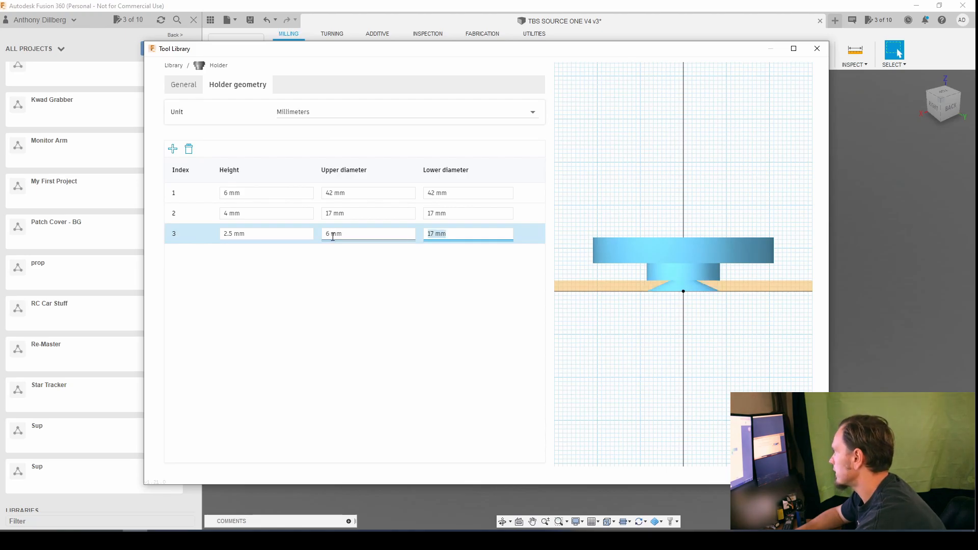
pyautogui.write('6')
pyautogui.press('Tab')
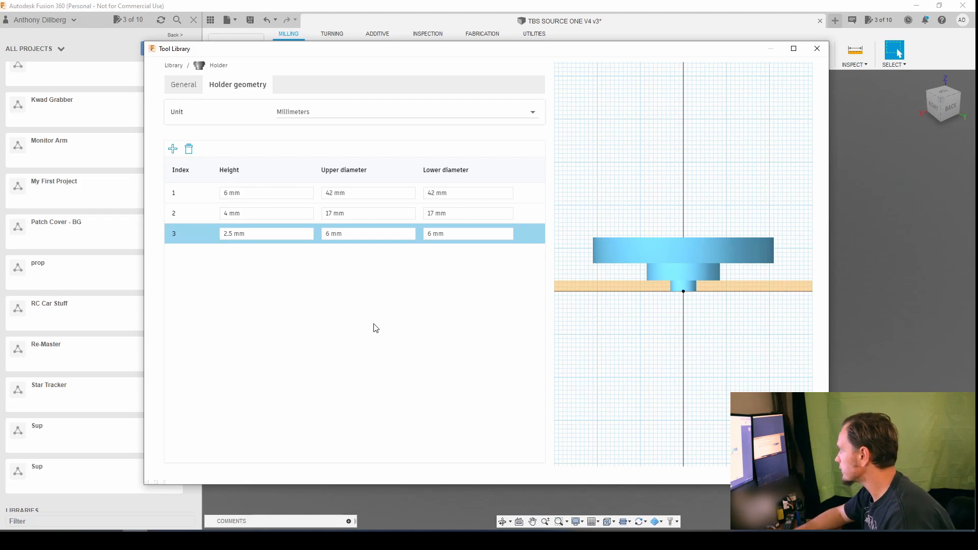
# - Add a fourth holder segment with a height of 20 mm and upper and lower diameters of 16 mm
pyautogui.click(173, 149)
pyautogui.click(233, 256)
pyautogui.click(233, 253)
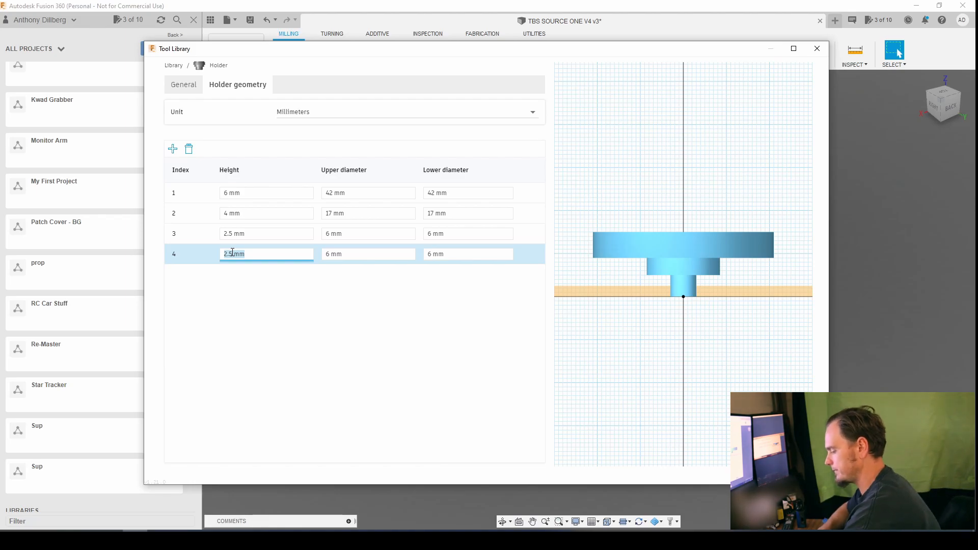
pyautogui.write('16')
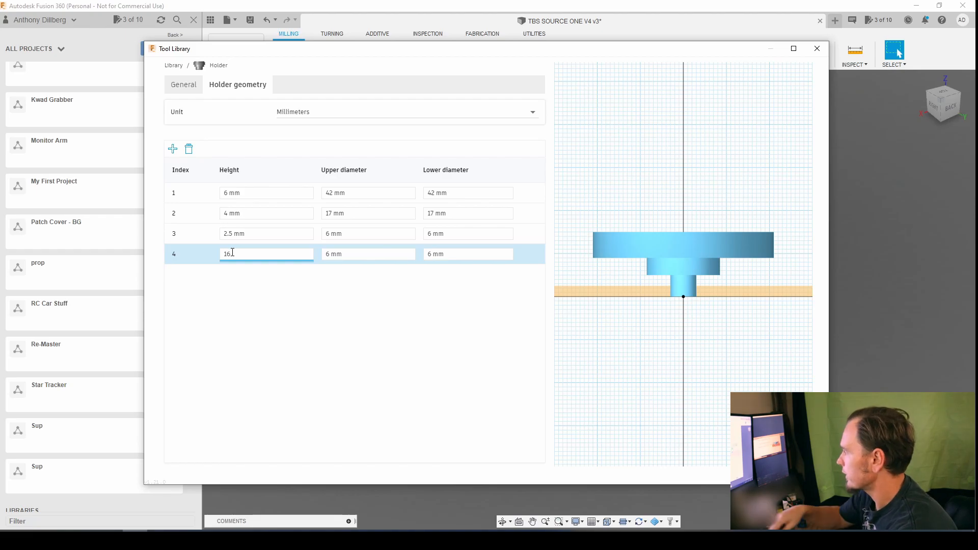
pyautogui.press('Tab')
pyautogui.write('16')
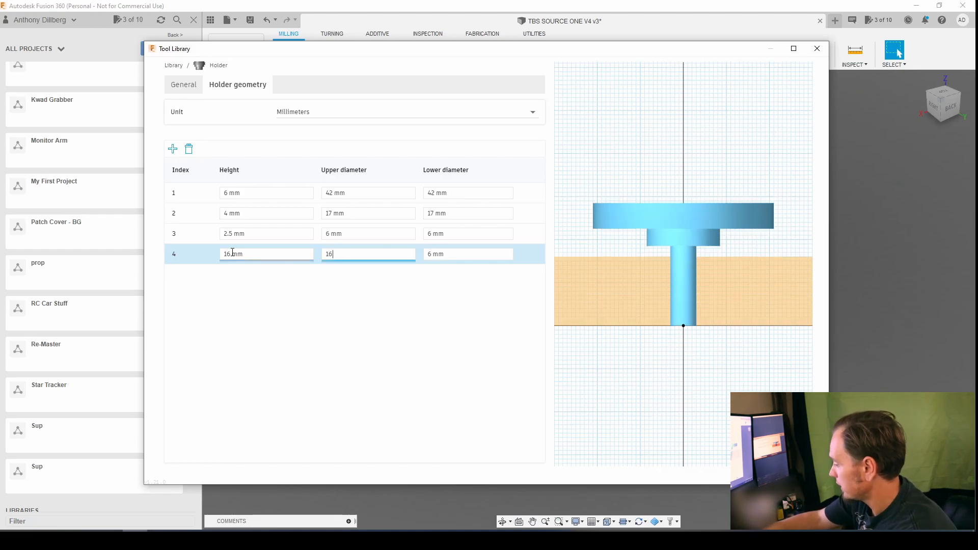
pyautogui.press('Tab')
pyautogui.write('16')
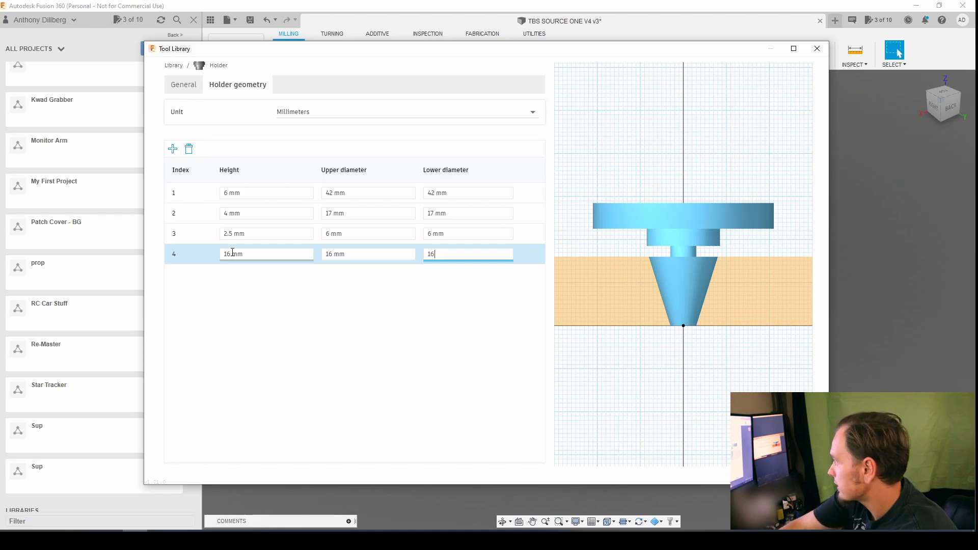
pyautogui.click(232, 252)
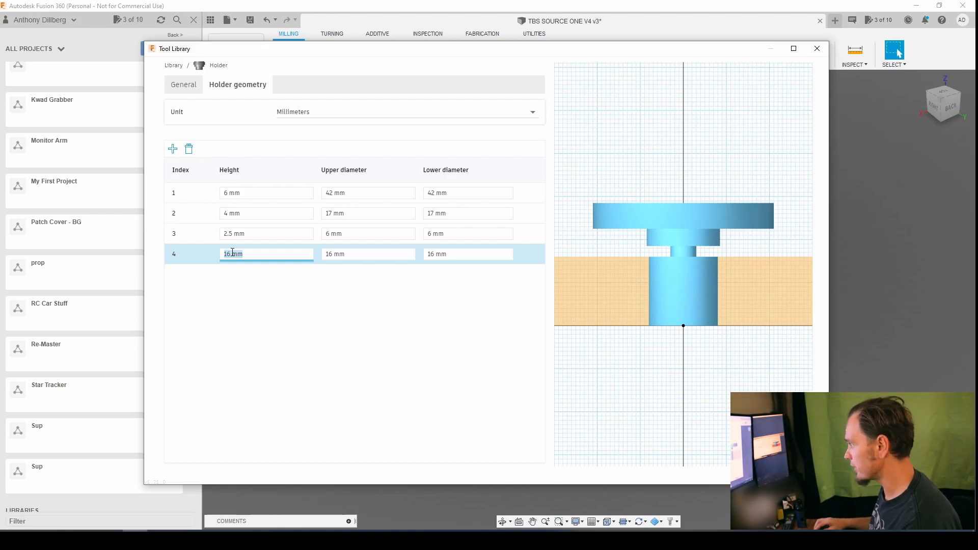
pyautogui.write('20')
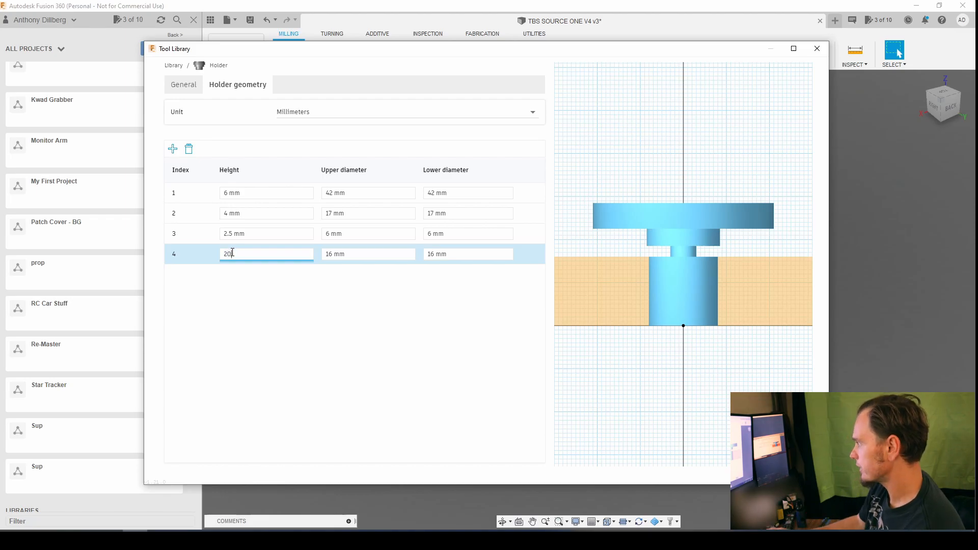
# - Add a fifth holder segment with a height of 9 mm and upper and lower diameters of 14 mm
pyautogui.click(172, 151)
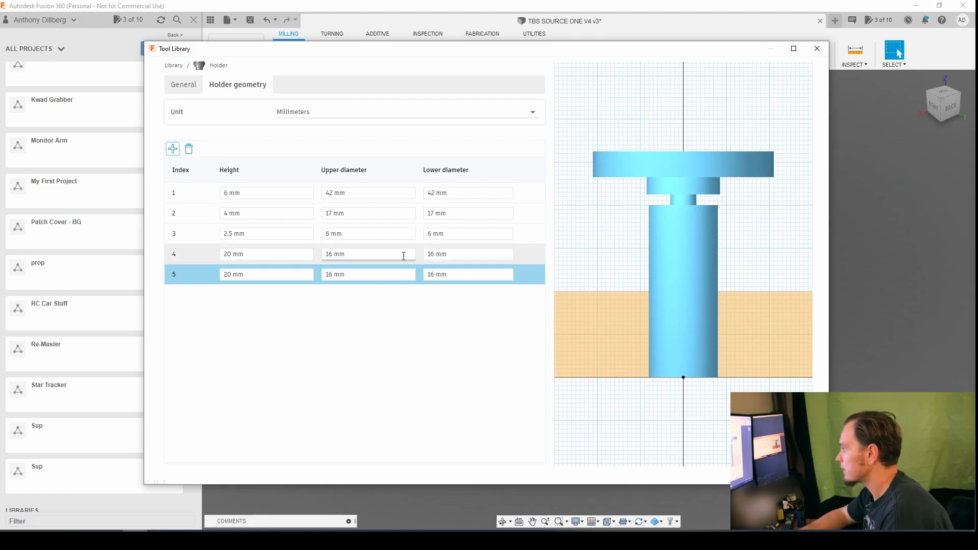
pyautogui.click(334, 276)
pyautogui.write('14')
pyautogui.click(430, 274)
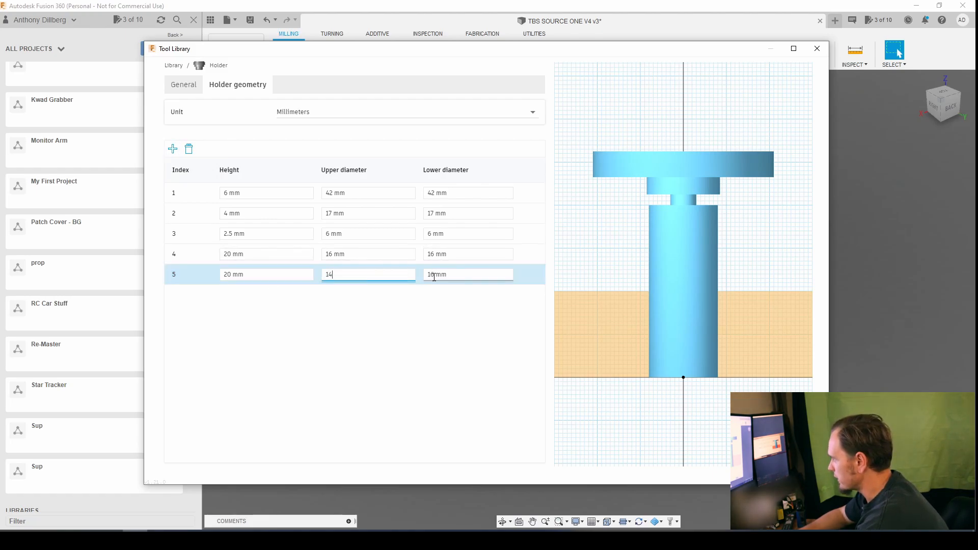
pyautogui.write('14')
pyautogui.click(251, 275)
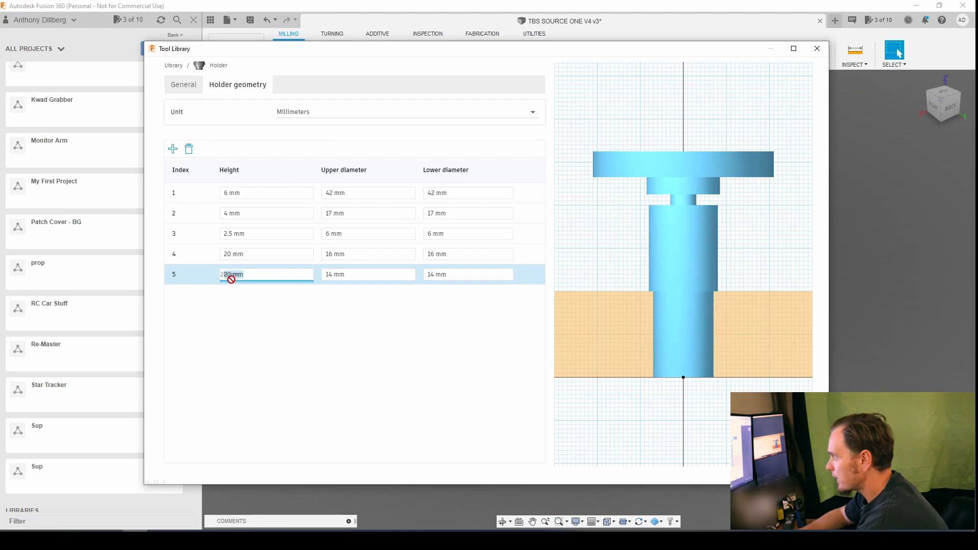
pyautogui.click(227, 275)
pyautogui.press('BackSpace')
pyautogui.press('Delete')
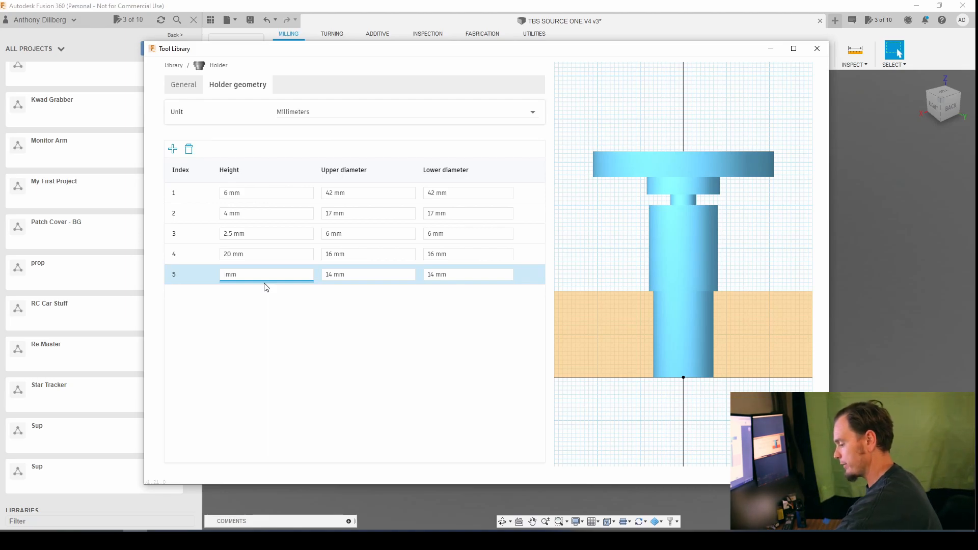
pyautogui.write('9')
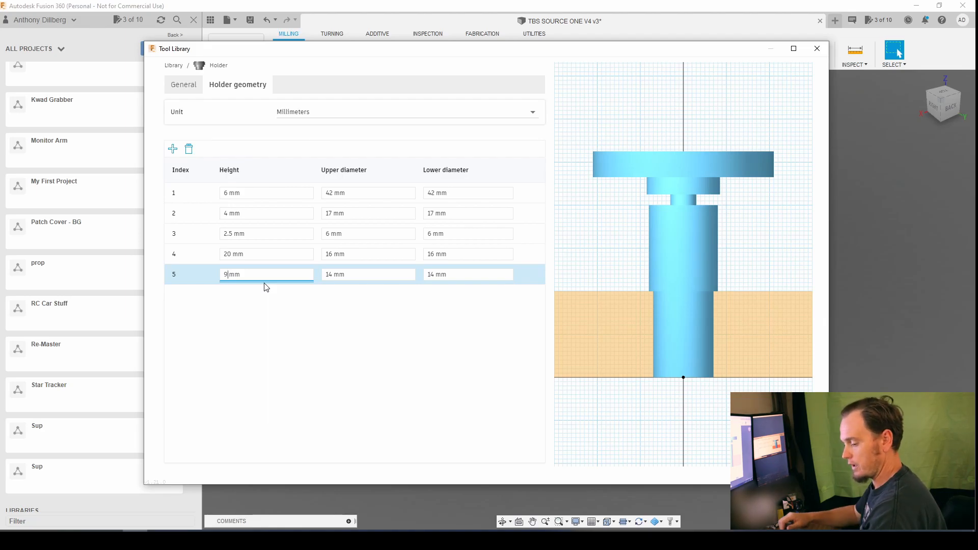
pyautogui.press('Tab')
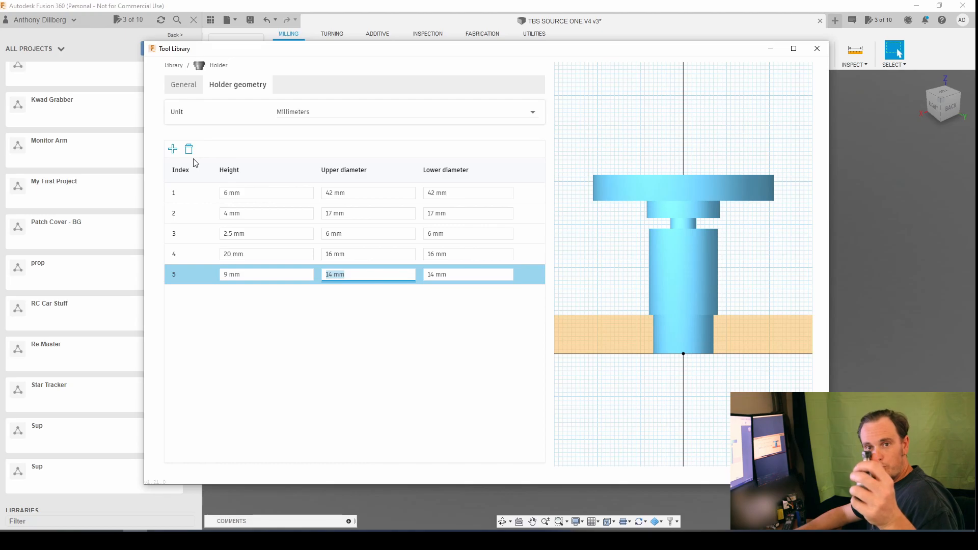
# - Add a sixth holder segment with a height of 7 mm and upper and lower diameters of 19 mm
pyautogui.click(173, 149)
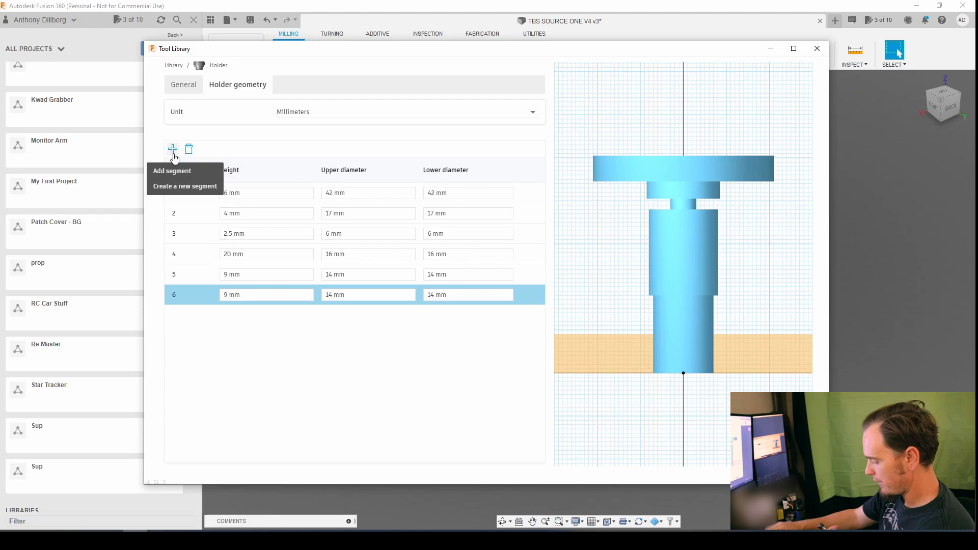
pyautogui.click(224, 294)
pyautogui.write('12')
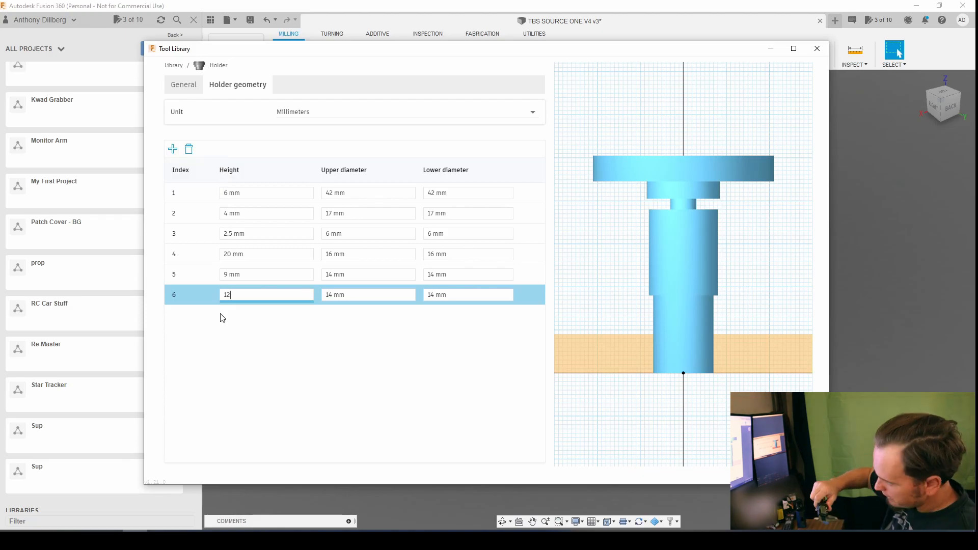
pyautogui.press('BackSpace')
pyautogui.press('BackSpace')
pyautogui.write('7')
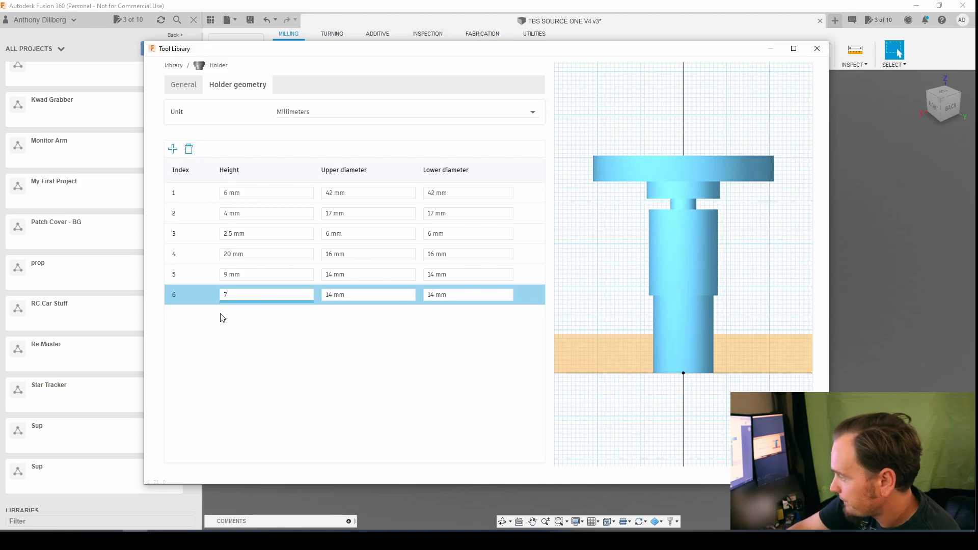
pyautogui.press('Tab')
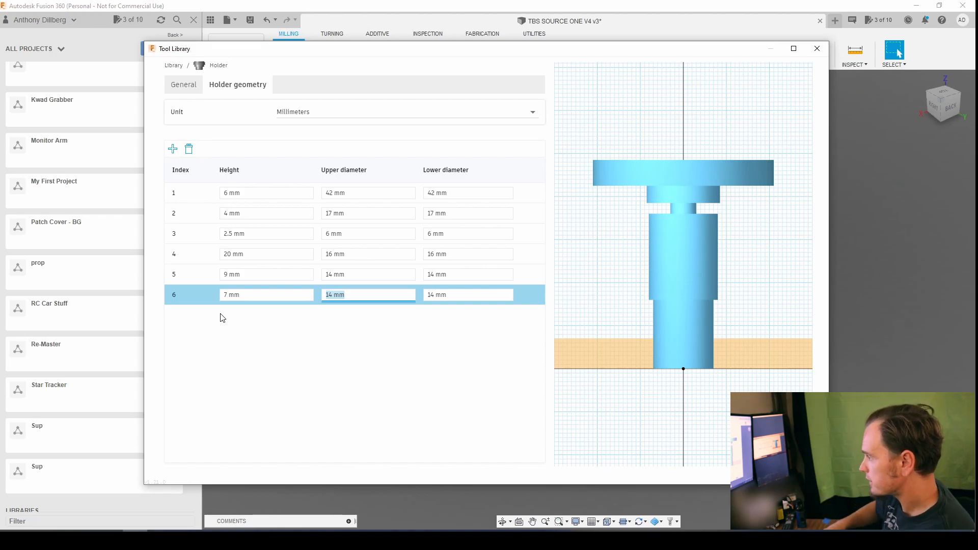
pyautogui.write('19')
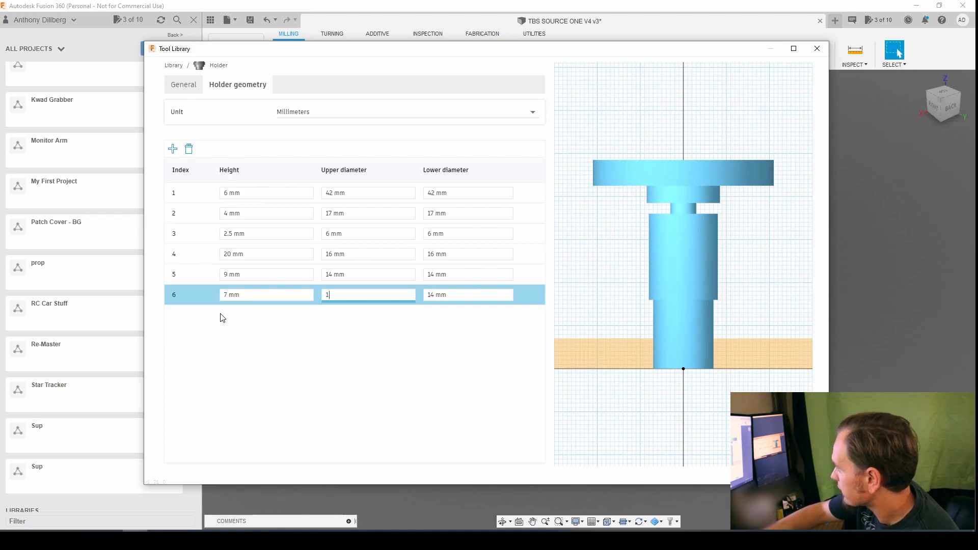
pyautogui.press('Tab')
pyautogui.write('19')
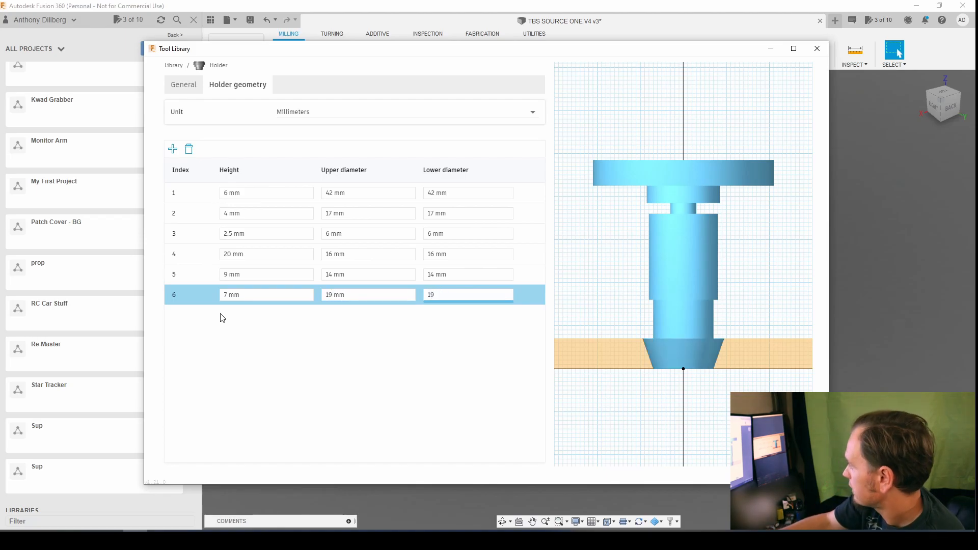
pyautogui.press('Return')
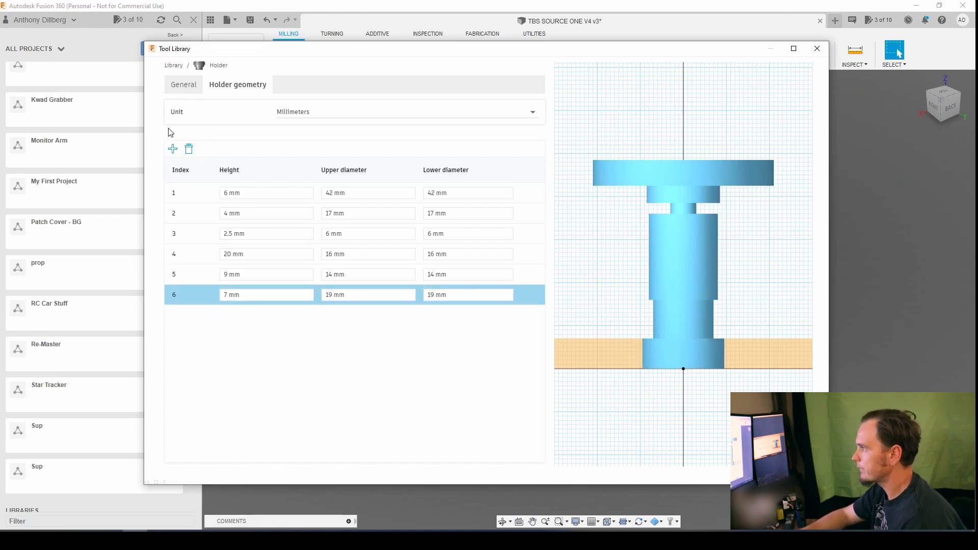
# - Add a seventh holder segment with a height of 5 mm and upper and lower diameters of 17 mm
pyautogui.click(173, 149)
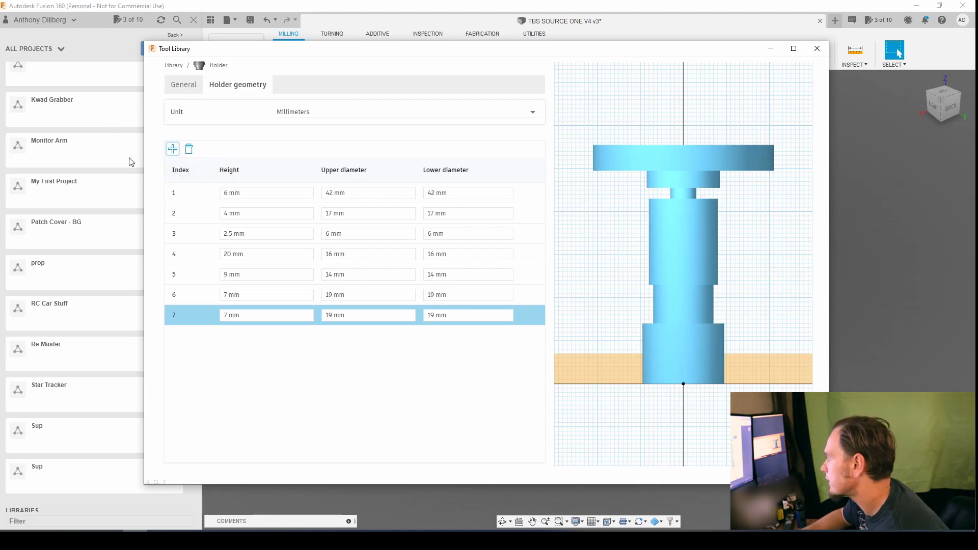
pyautogui.click(229, 320)
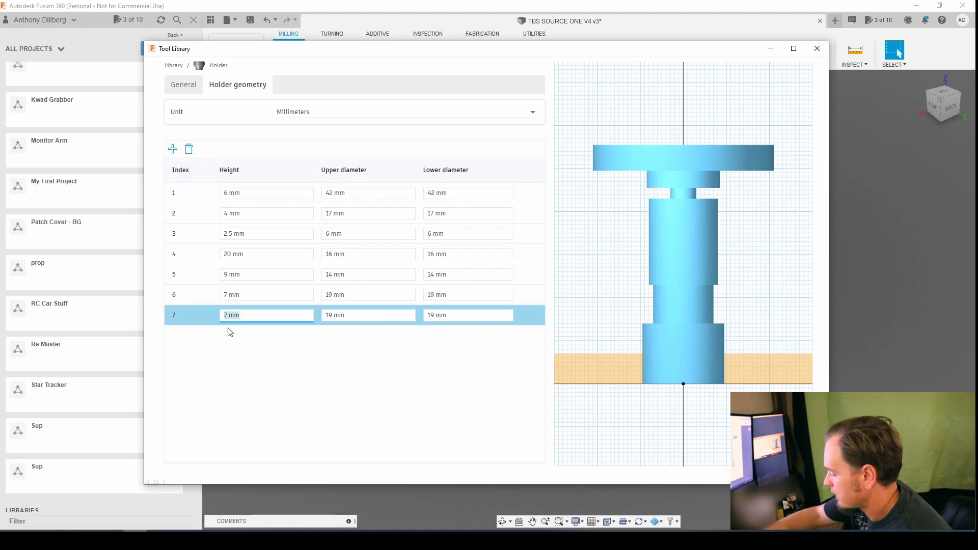
pyautogui.write('5')
pyautogui.press('Tab')
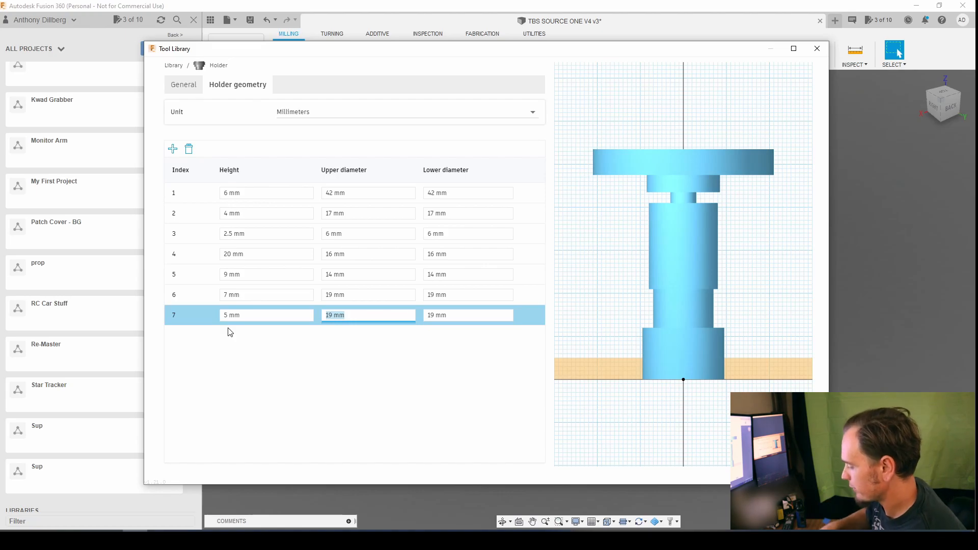
pyautogui.write('17')
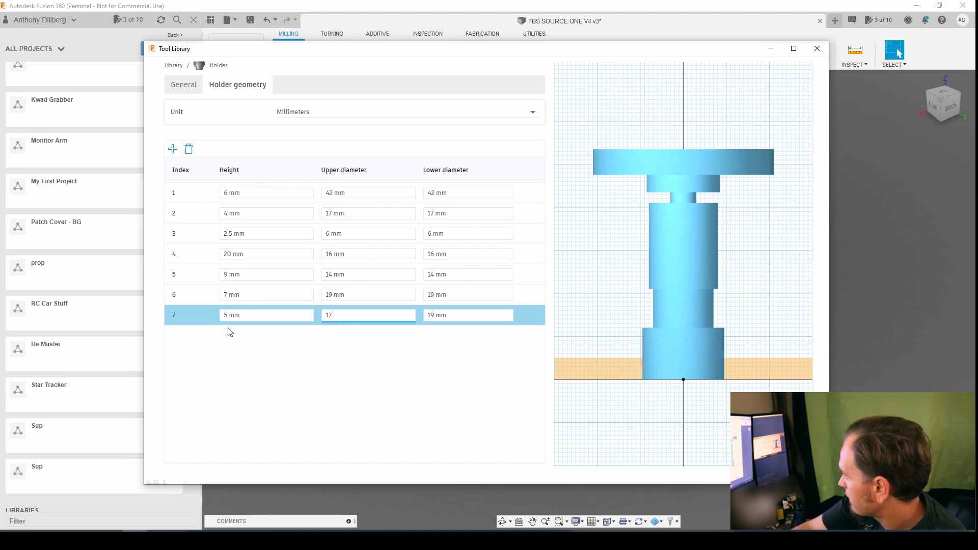
pyautogui.press('Tab')
pyautogui.write('17')
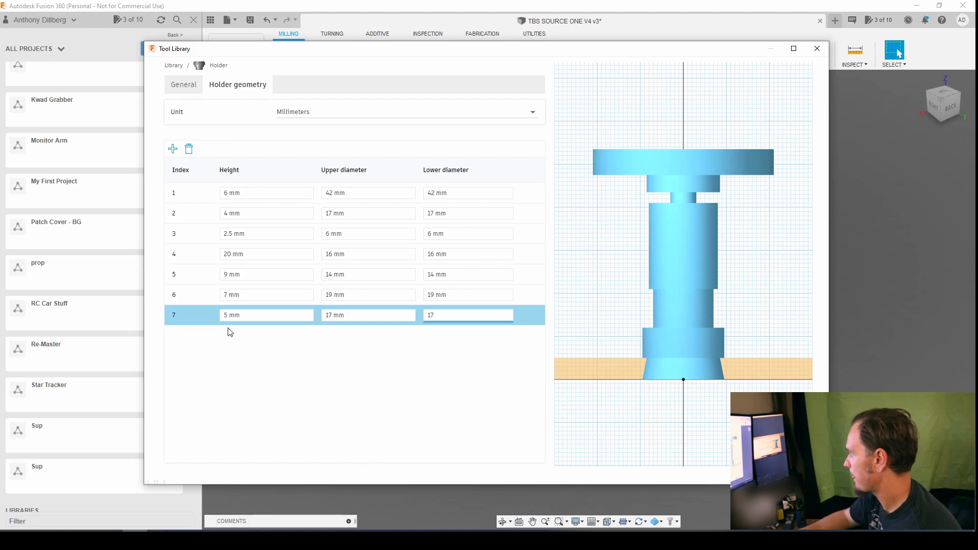
pyautogui.press('Return')
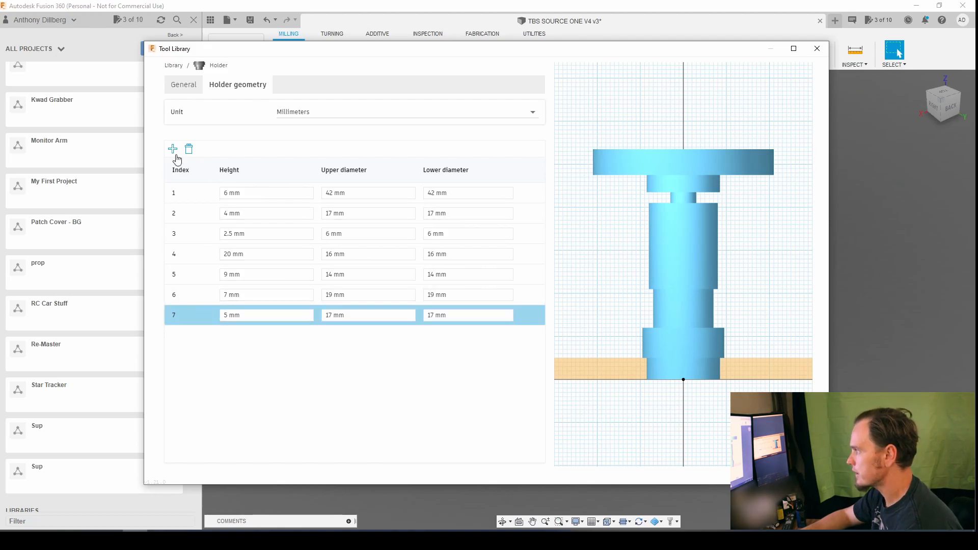
# - Add an eighth holder segment with a height of 1 mm, an upper diameter of 17 mm and a lower diameter of 14 mm
pyautogui.click(173, 149)
pyautogui.click(229, 334)
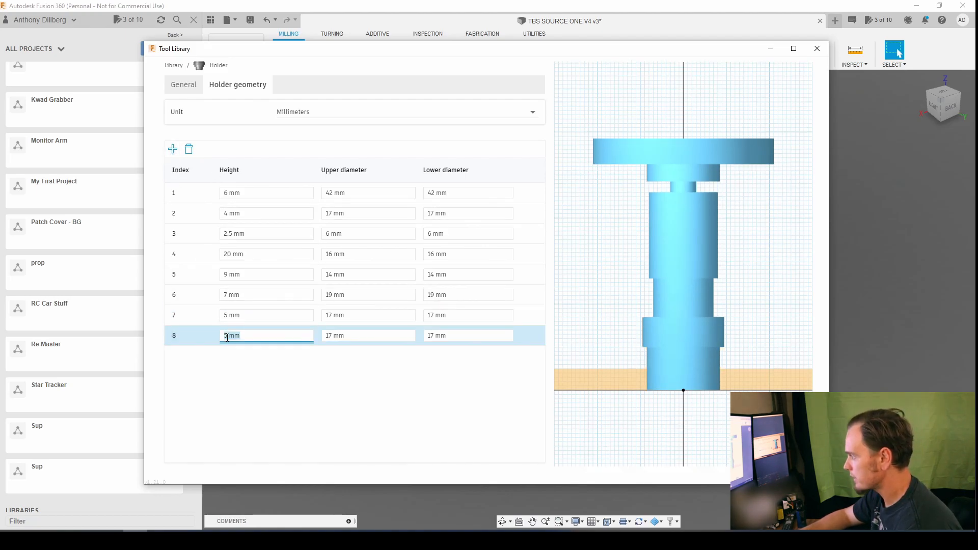
pyautogui.click(225, 335)
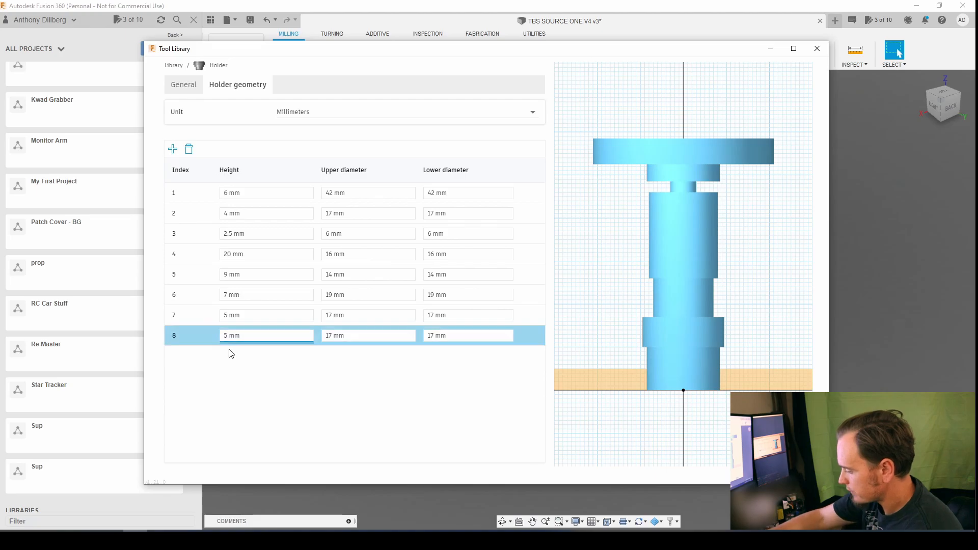
pyautogui.press('Delete')
pyautogui.write('1')
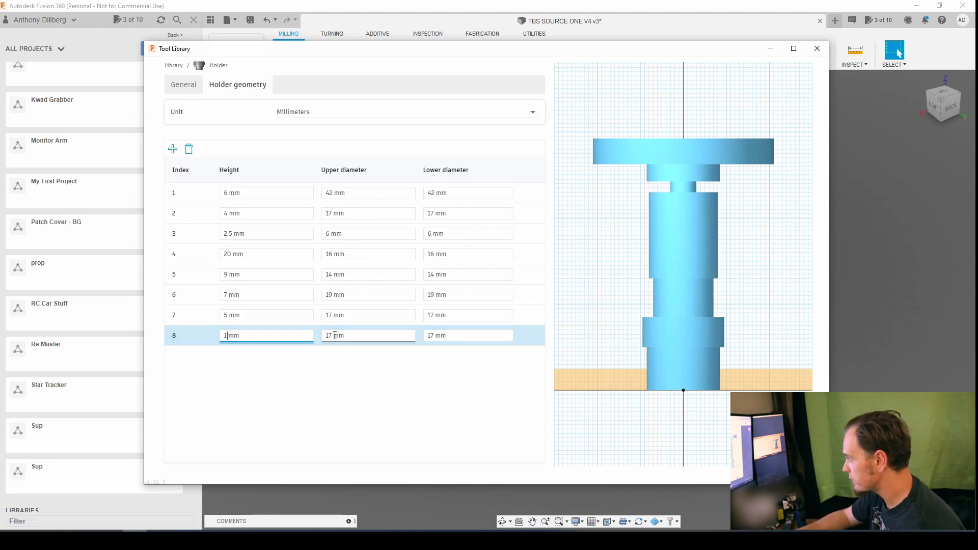
pyautogui.click(434, 336)
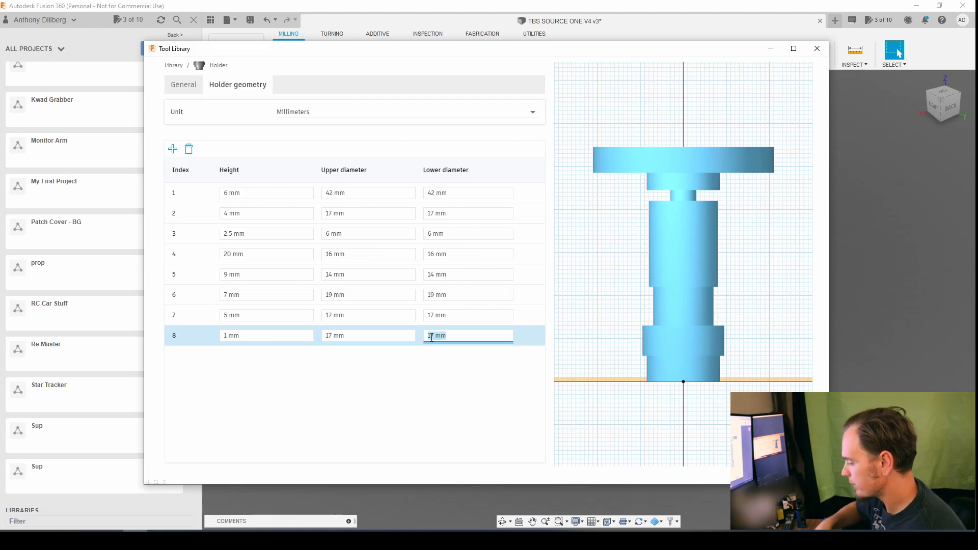
pyautogui.write('15')
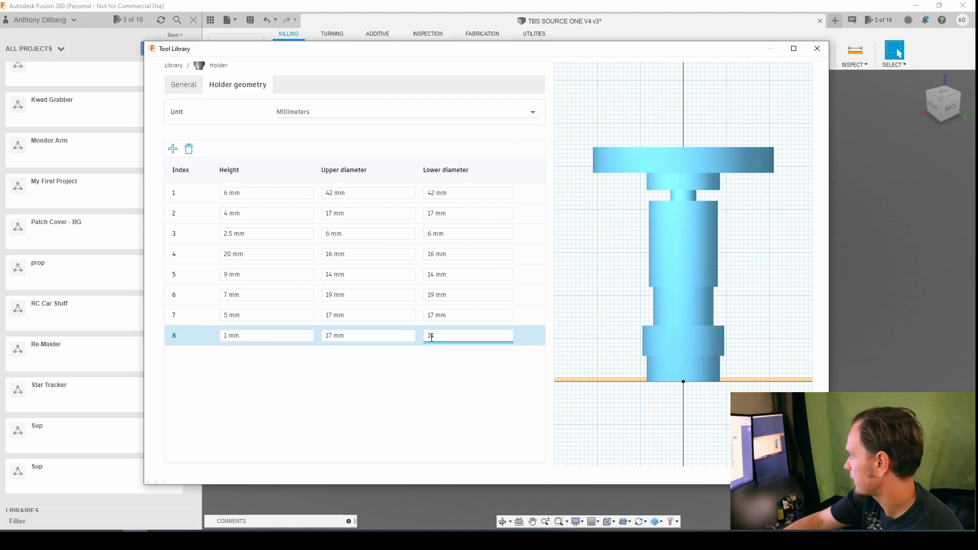
pyautogui.write('4')
pyautogui.press('Return')
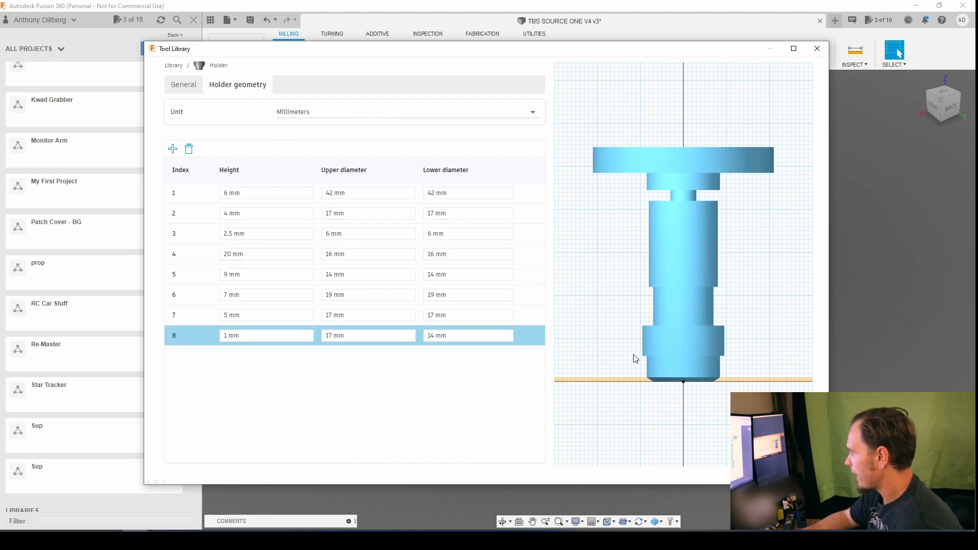
# - Enter "Sainsmart ER-11 Collet Chuck" as the holder's description in its general information
pyautogui.click(192, 87)
pyautogui.click(310, 112)
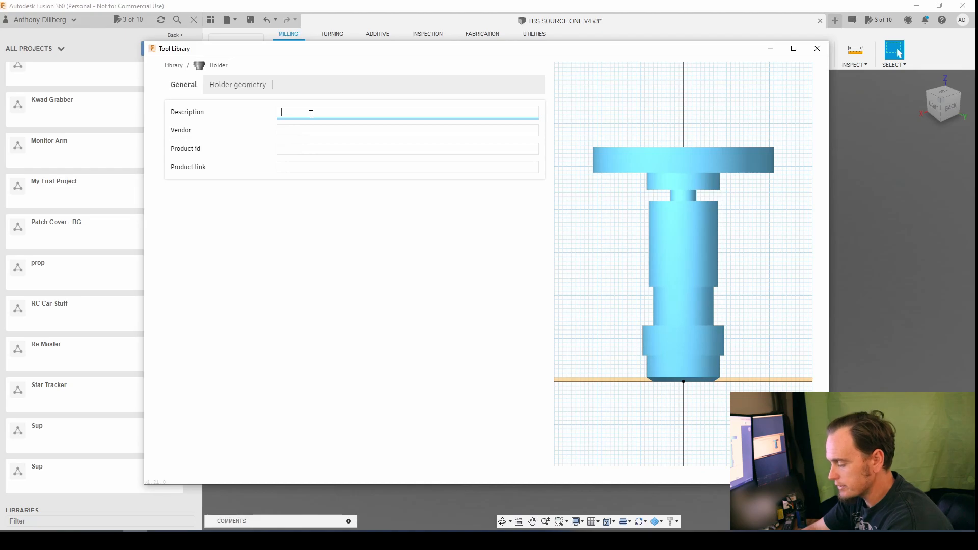
pyautogui.write('Sainsmart')
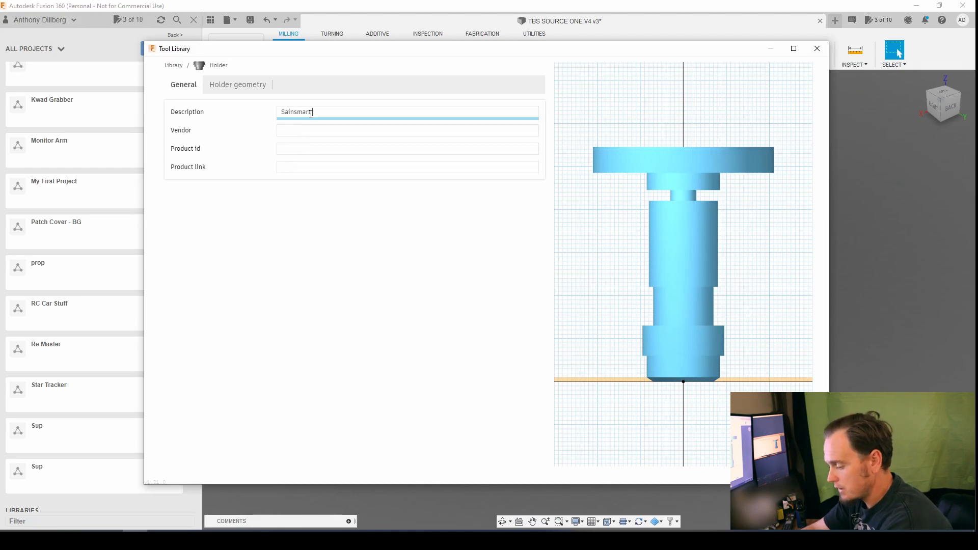
pyautogui.write('ER')
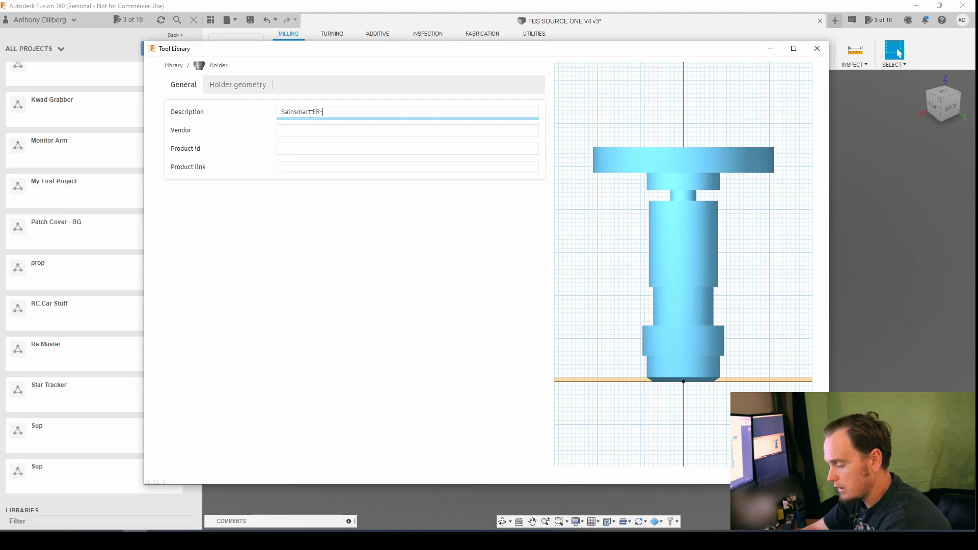
pyautogui.write('-11 Collet')
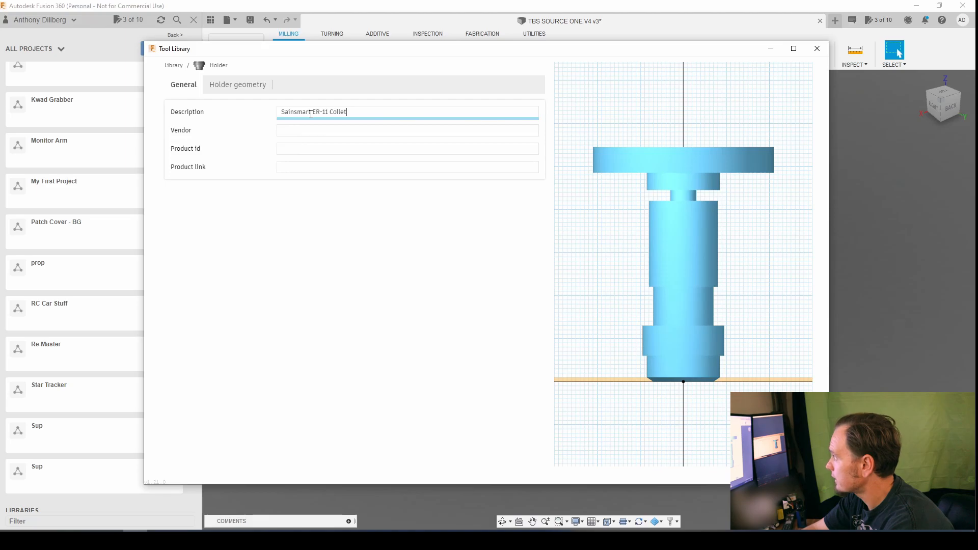
pyautogui.write(' Chuck')
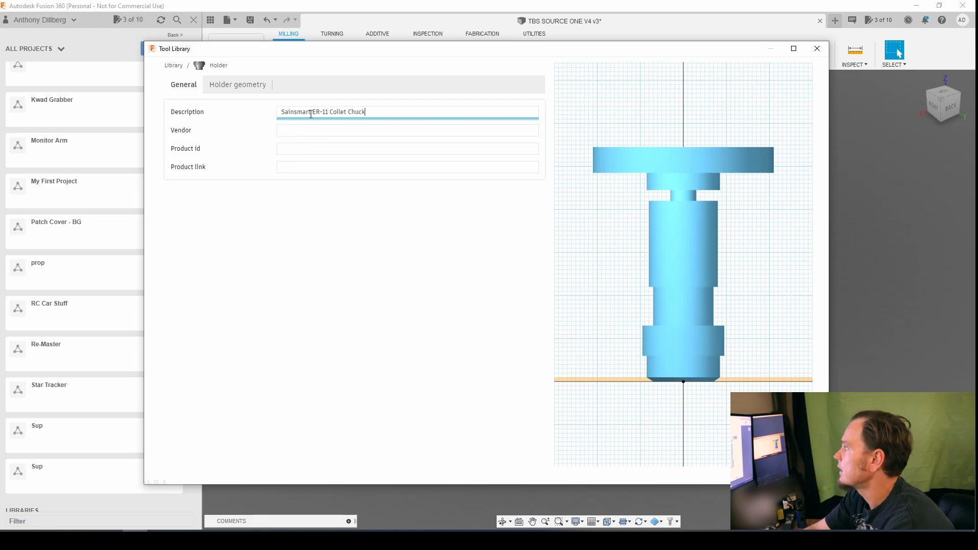
# - Set the holder's vendor to Sainsmart and its product ID to GS-775M
pyautogui.press('Tab')
pyautogui.write('Sainsma')
pyautogui.press('Tab')
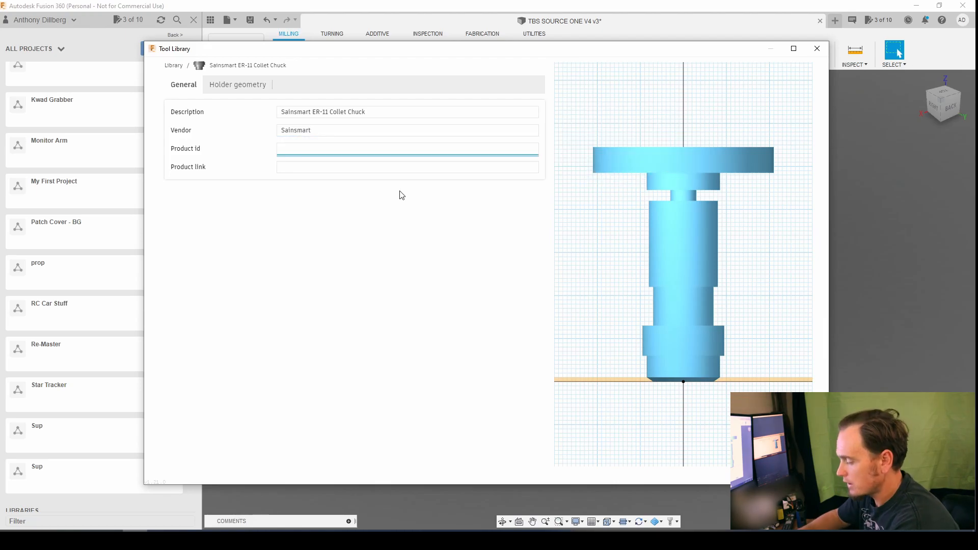
pyautogui.write('GS')
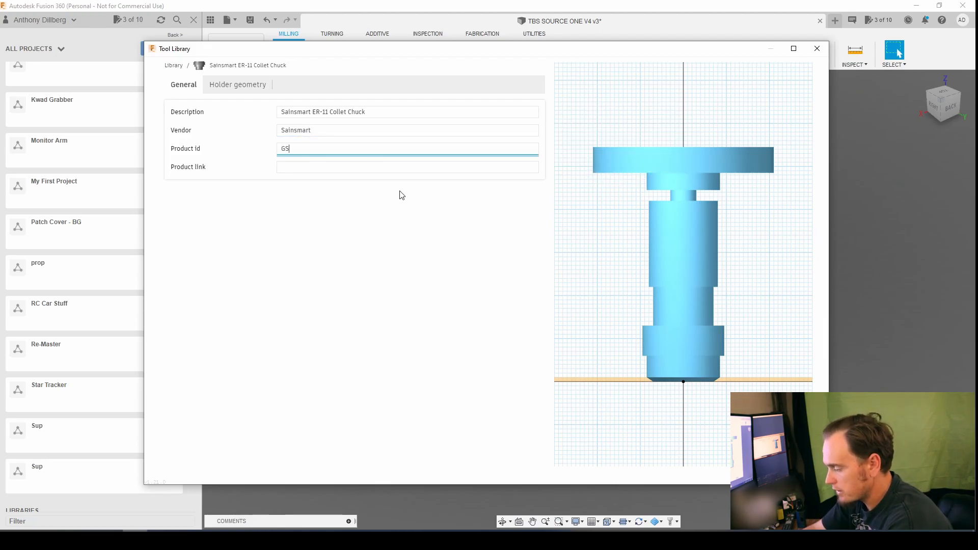
pyautogui.write('-775m')
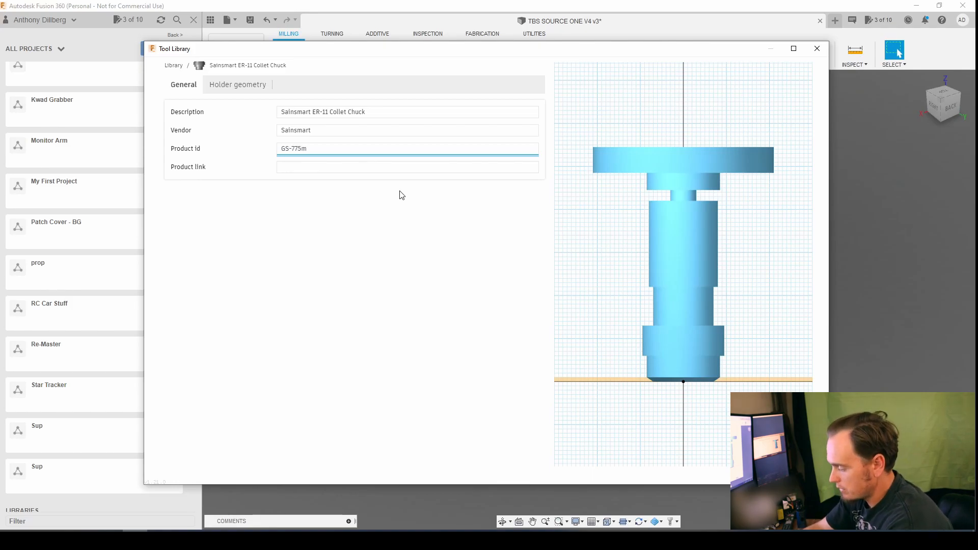
# - Copy the Amazon page address of the Genmitsu GS-775M spindle motor from the browser into the holder's product link and save the holder
pyautogui.press('Tab')
pyautogui.write('\\')
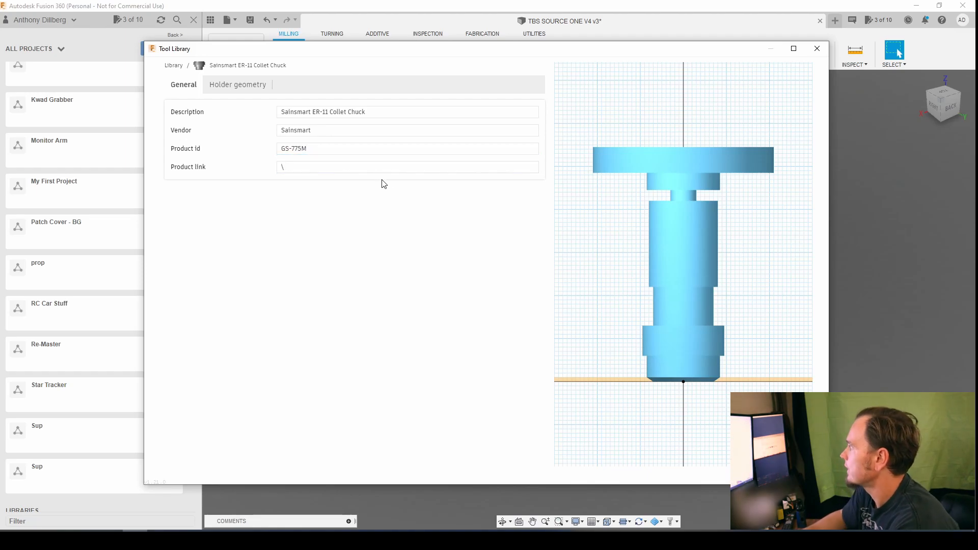
pyautogui.hotkey('alt', 'Tab')
pyautogui.scroll(9, 433, 153)
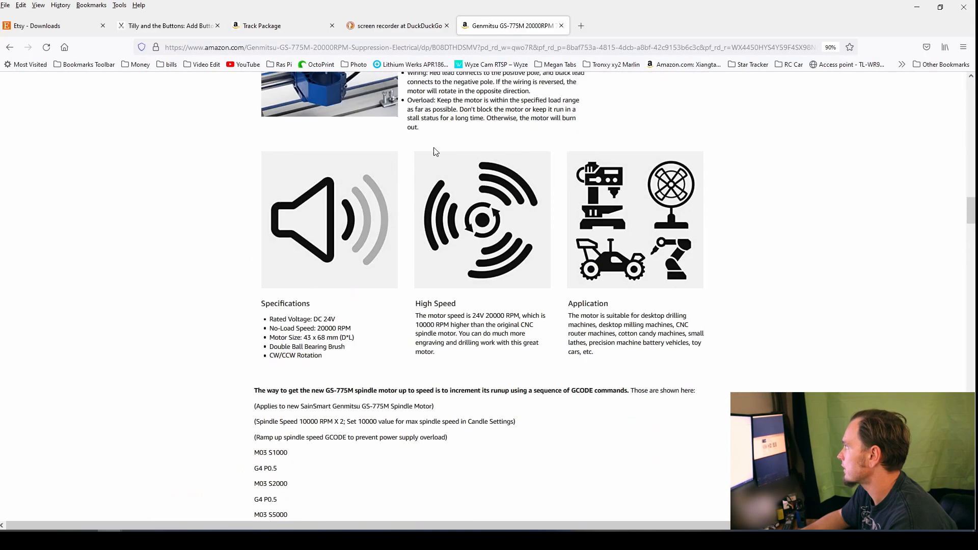
pyautogui.click(444, 49)
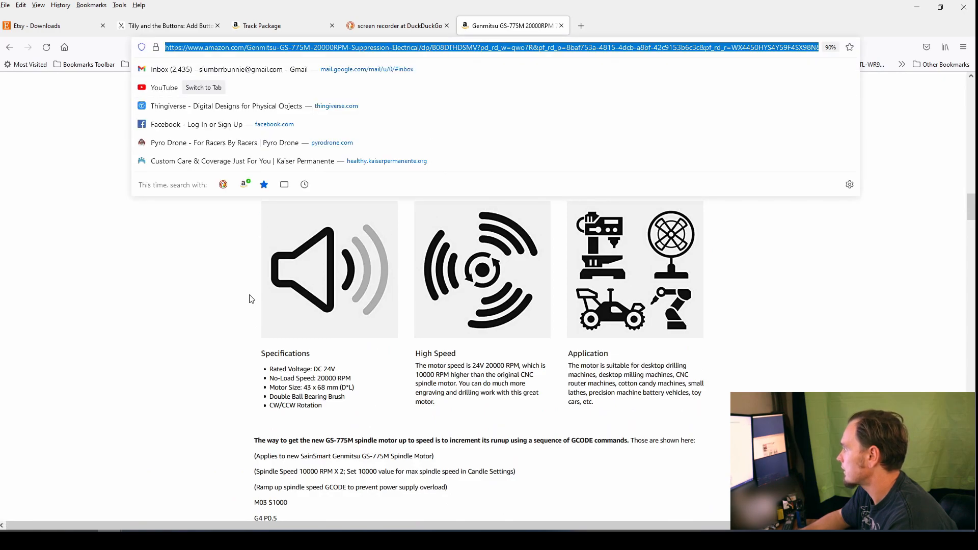
pyautogui.scroll(15, 250, 295)
pyautogui.moveTo(94, 264); pyautogui.dragTo(108, 253)
pyautogui.scroll(15, 133, 245)
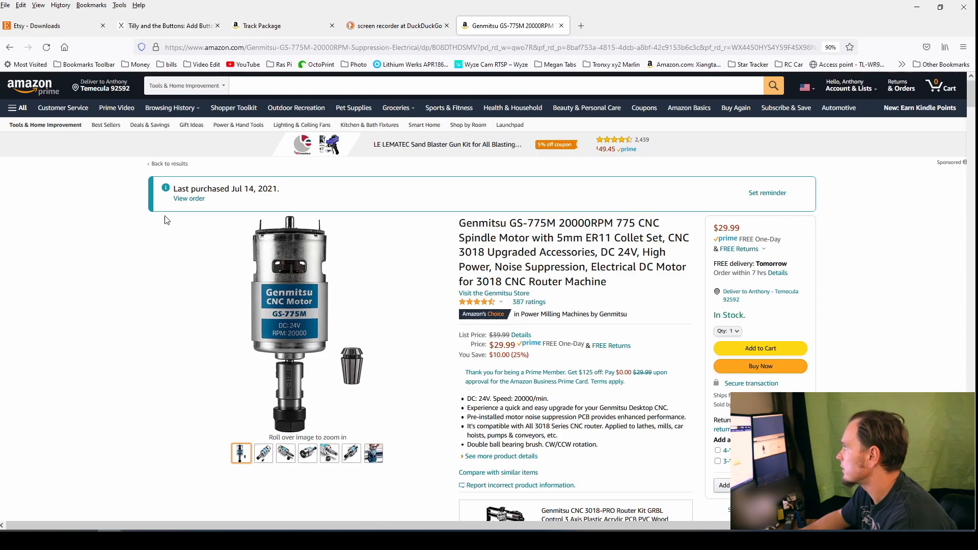
pyautogui.click(291, 47)
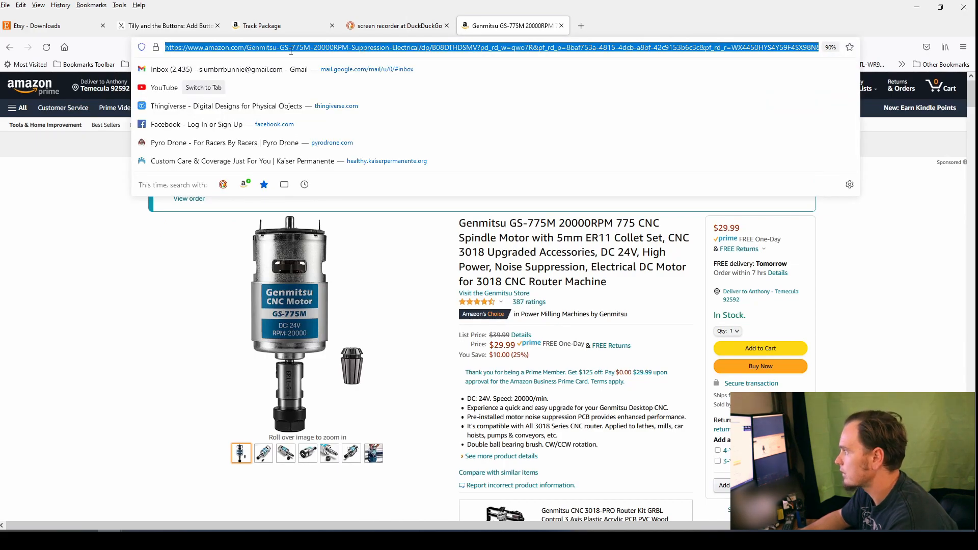
pyautogui.hotkey('alt', 'Tab')
pyautogui.click(293, 168)
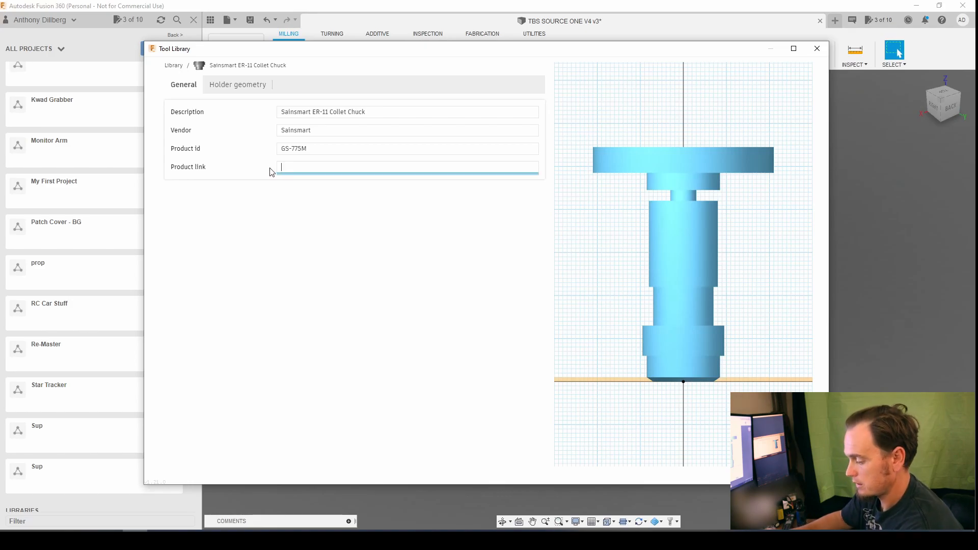
pyautogui.hotkey('ctrl', 'v')
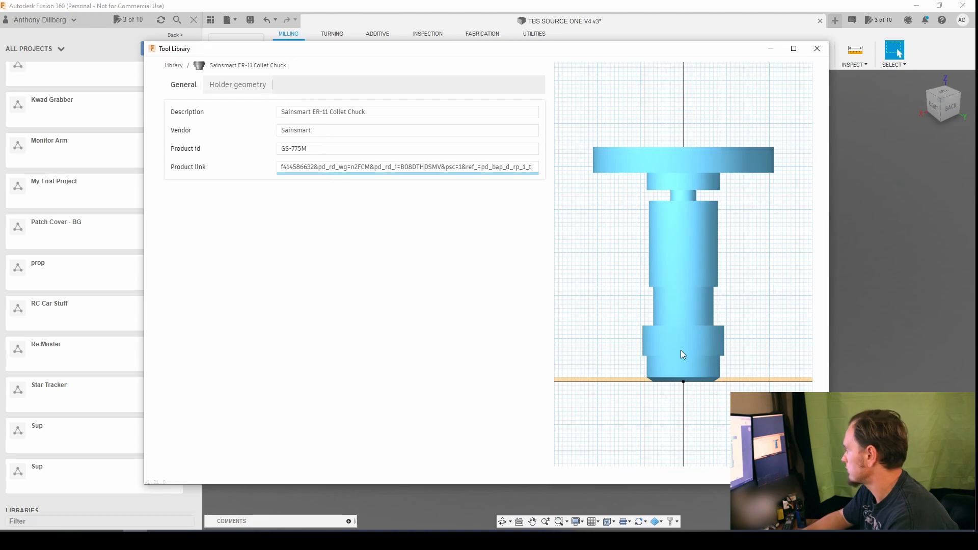
pyautogui.press('Return')
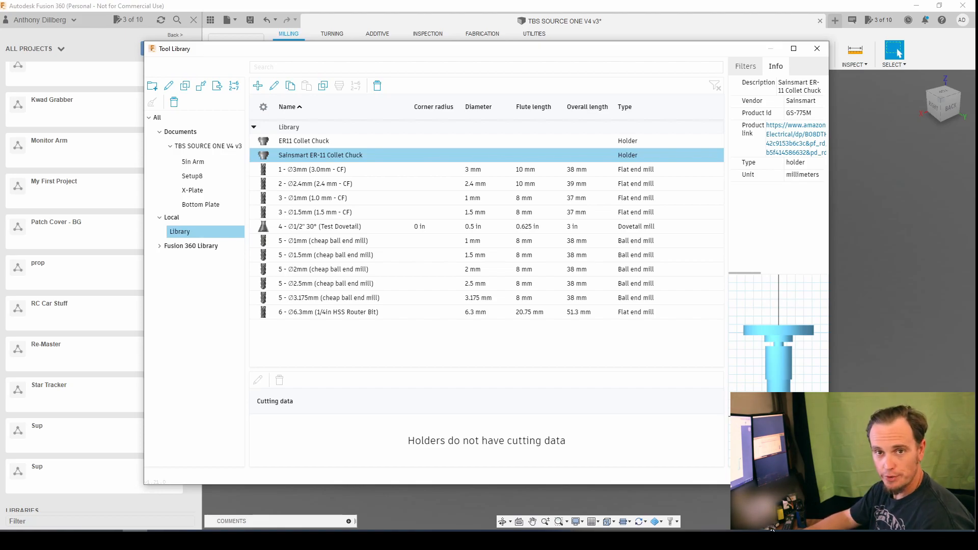
# - Assign the Sainsmart ER-11 Collet Chuck holder to the 1/4in HSS Router Bit and save the tool
pyautogui.click(375, 312)
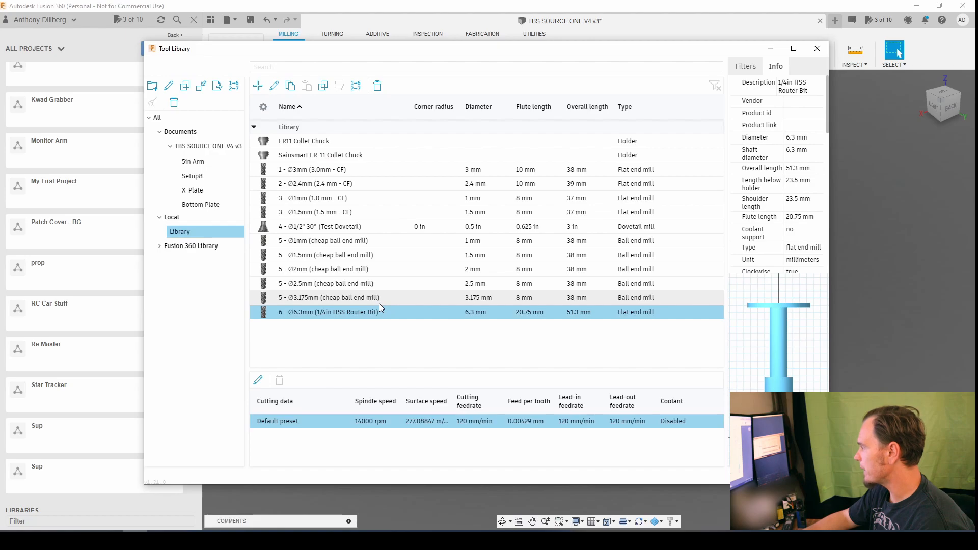
pyautogui.click(273, 87)
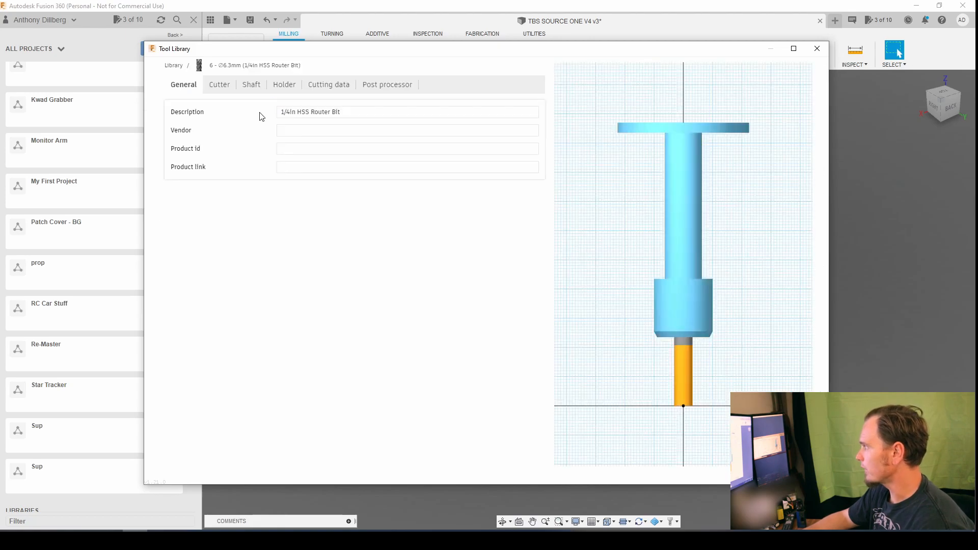
pyautogui.click(288, 87)
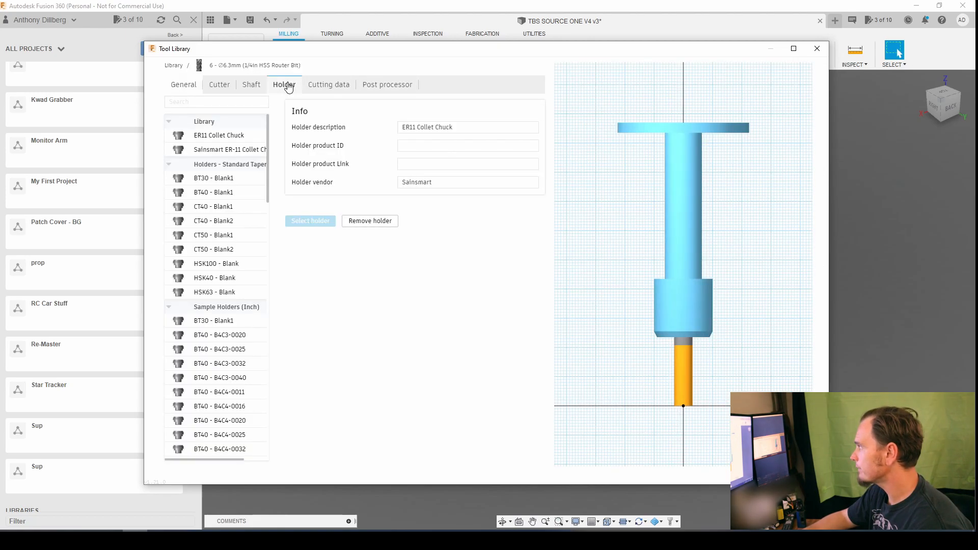
pyautogui.click(229, 151)
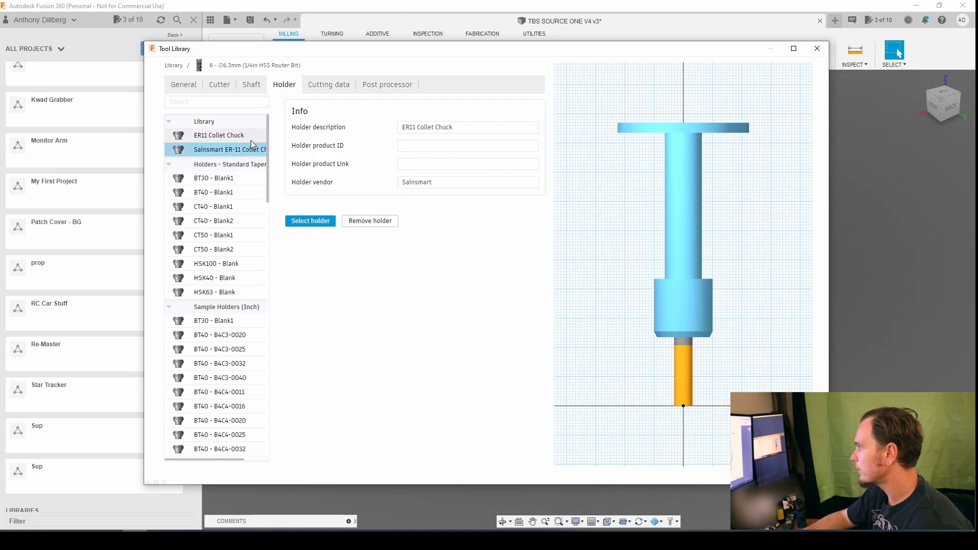
pyautogui.doubleClick(246, 153)
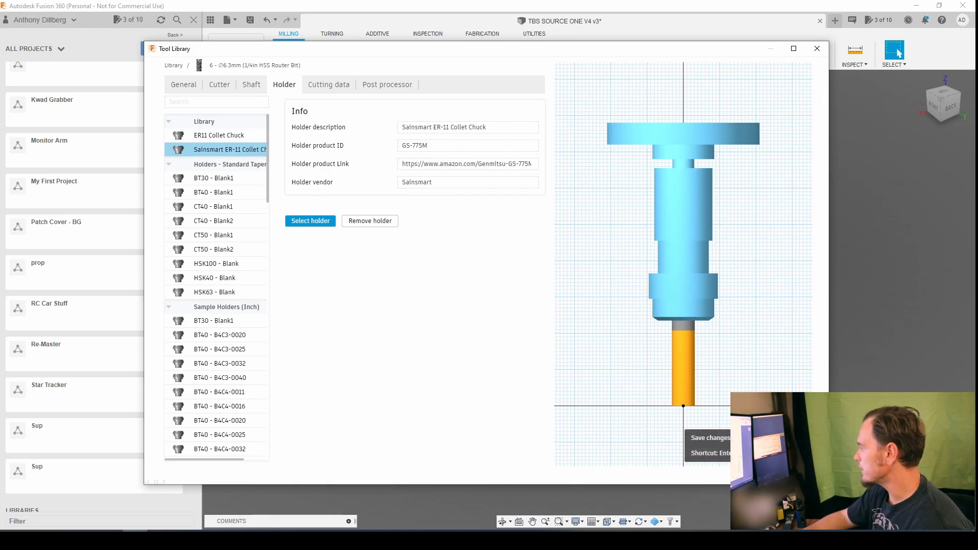
pyautogui.click(766, 472)
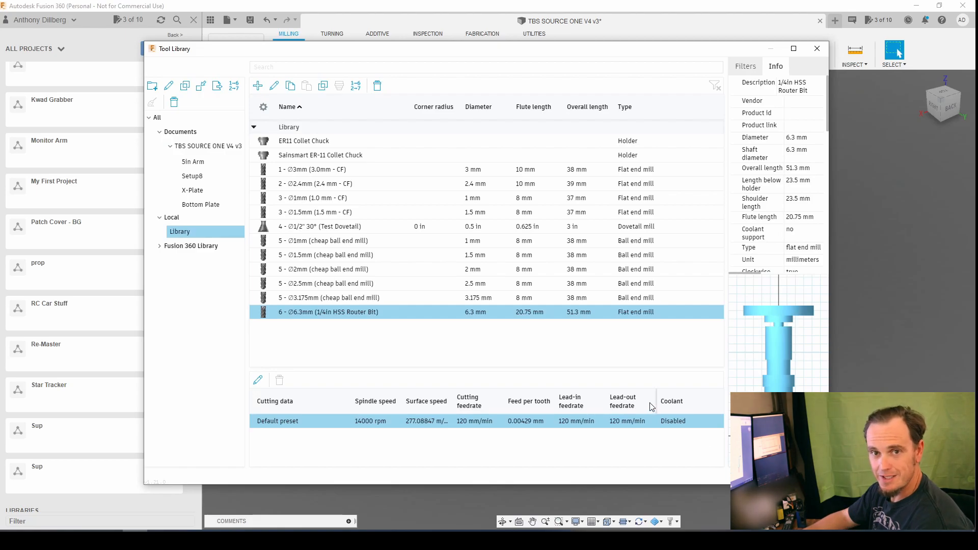
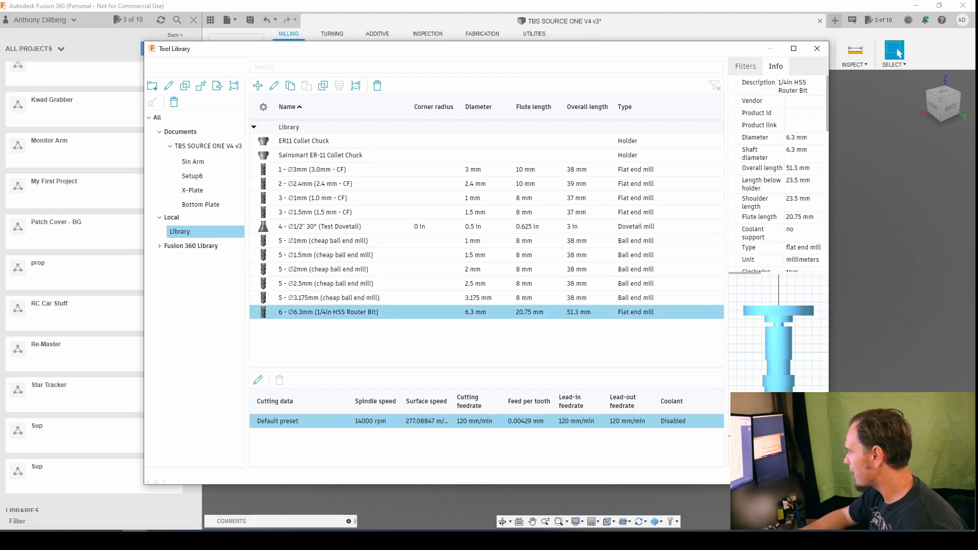
# - Close the tool library, collapse the model's component tree and start a new setup
pyautogui.click(817, 48)
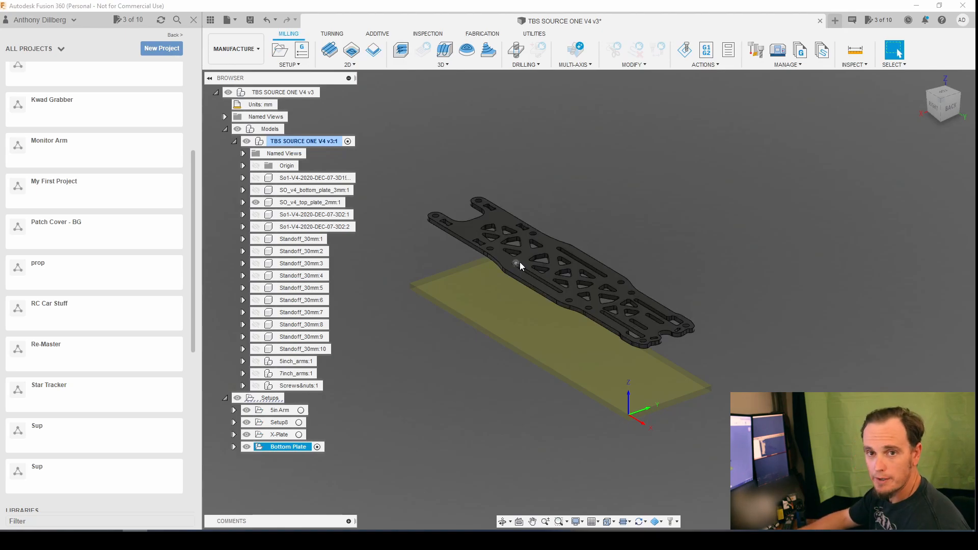
pyautogui.click(428, 421)
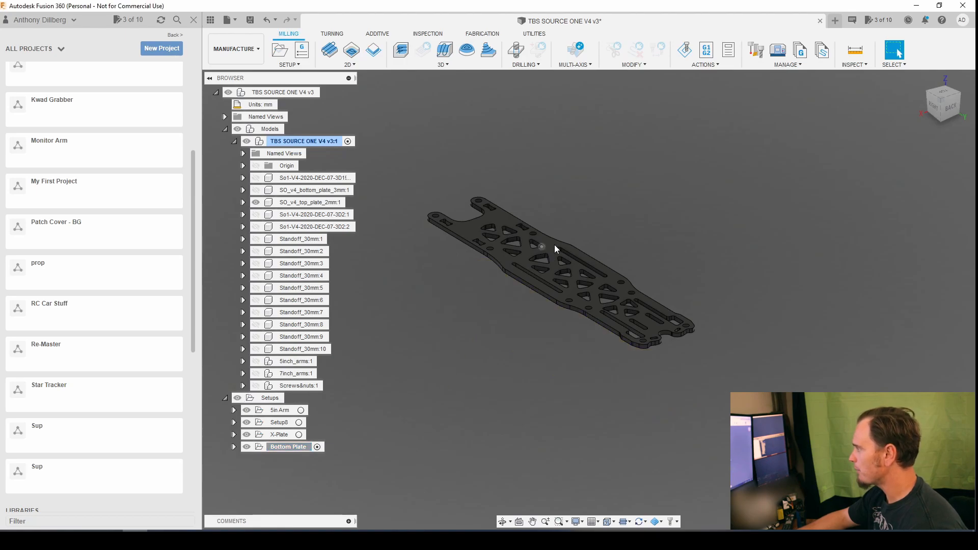
pyautogui.click(279, 203)
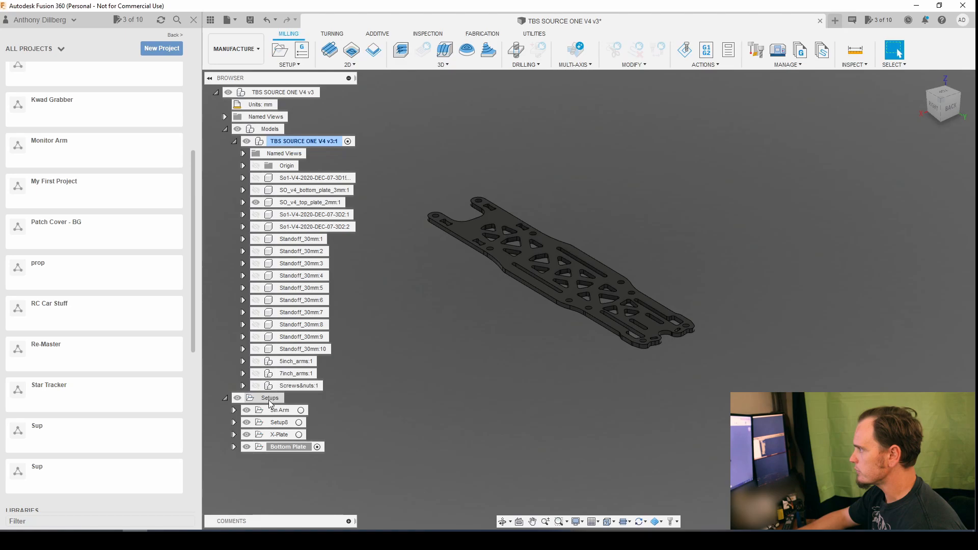
pyautogui.click(235, 142)
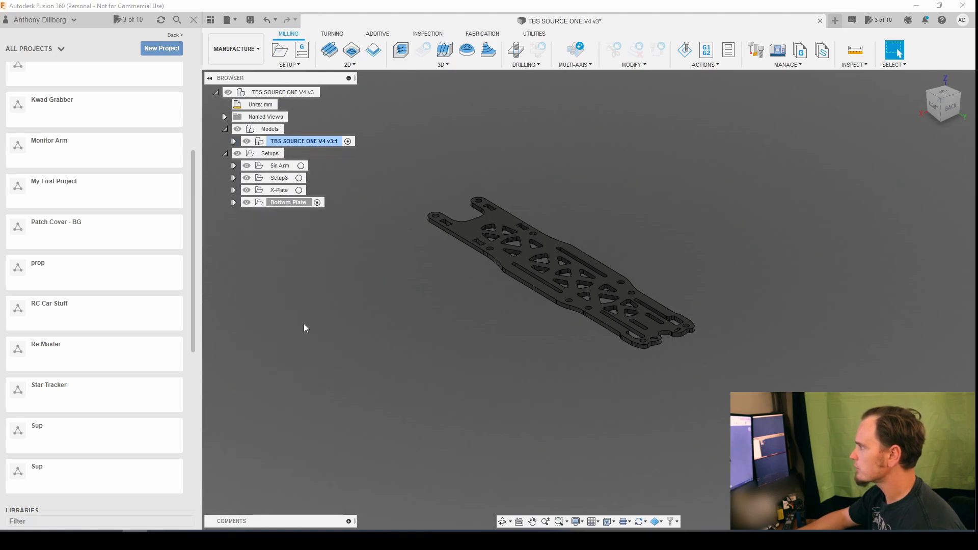
pyautogui.rightClick(267, 154)
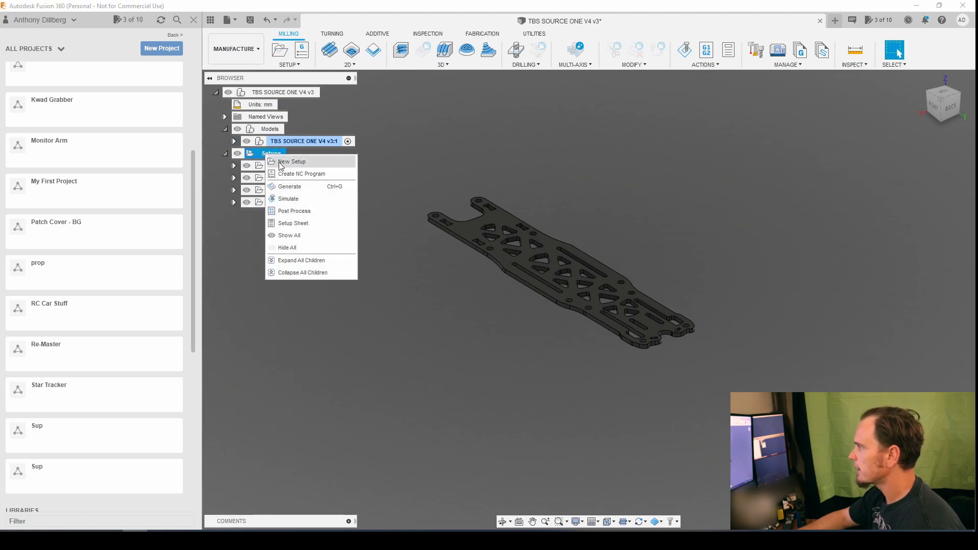
pyautogui.click(281, 162)
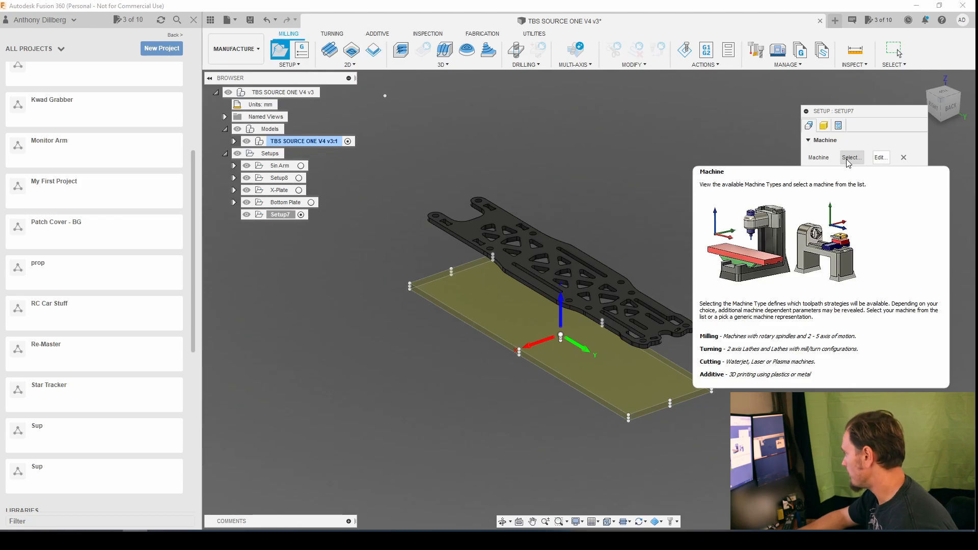
pyautogui.click(848, 161)
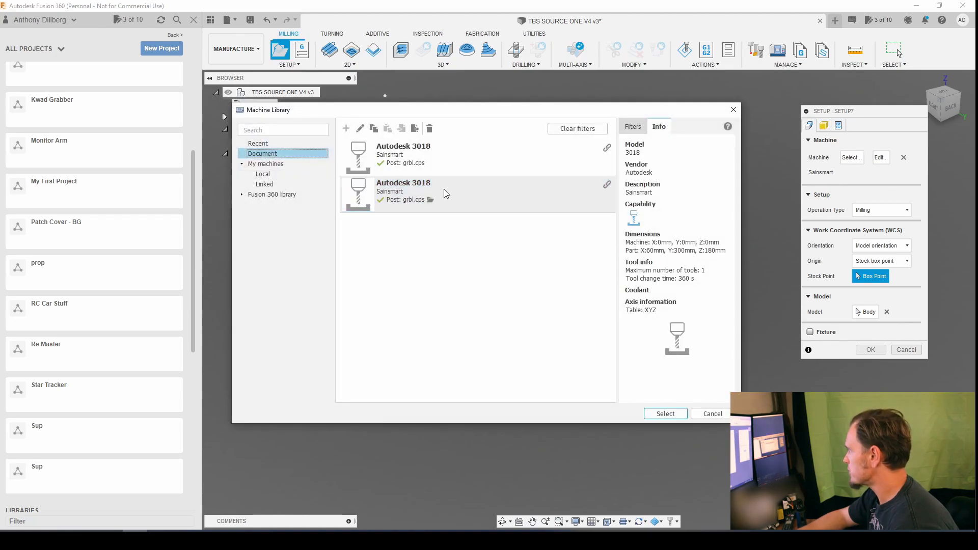
pyautogui.click(444, 195)
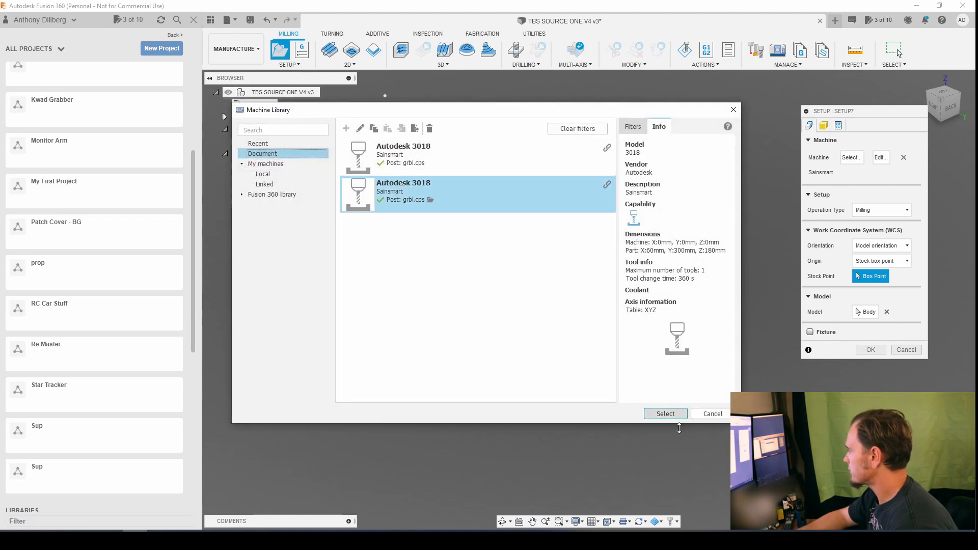
pyautogui.click(704, 415)
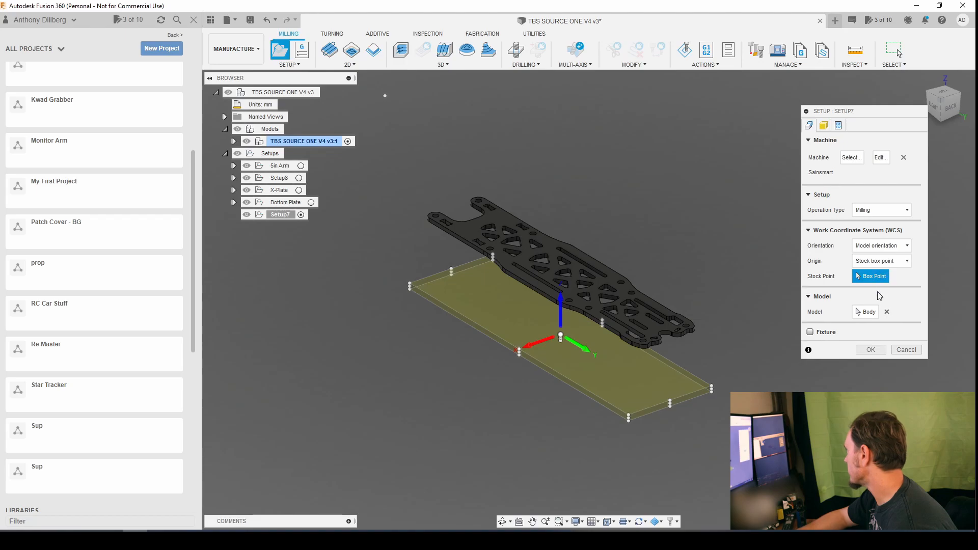
# - Define the stock as a relative size box with side and top offsets of 0 mm
pyautogui.click(826, 125)
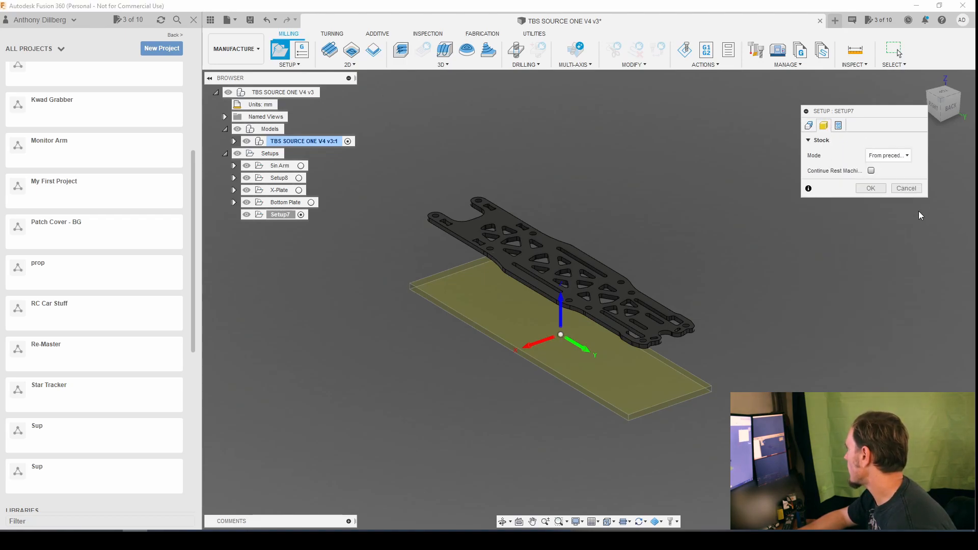
pyautogui.click(901, 158)
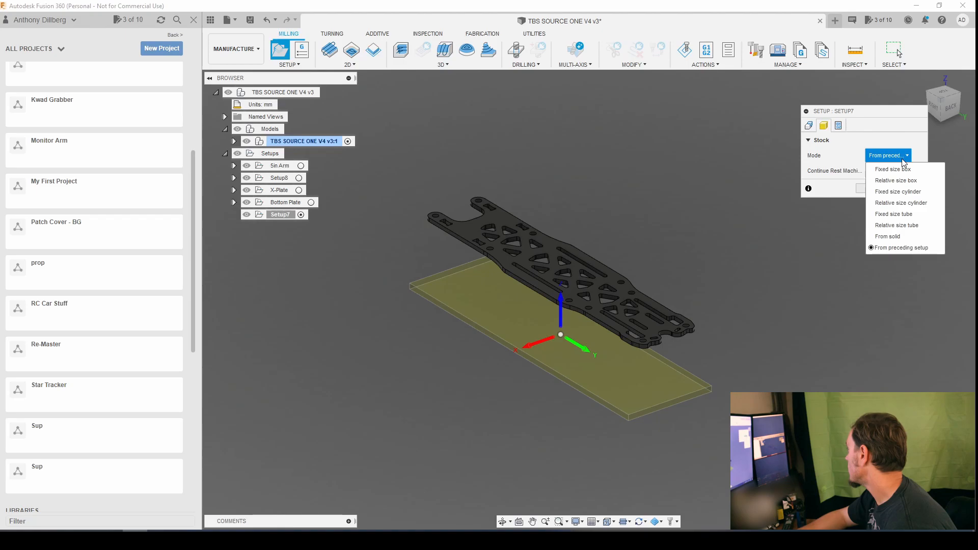
pyautogui.click(897, 180)
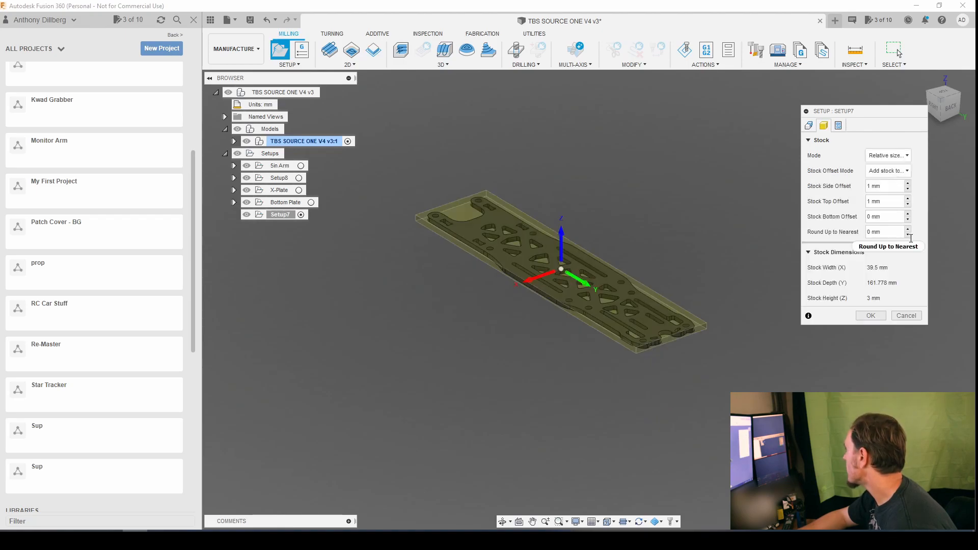
pyautogui.click(908, 205)
pyautogui.click(908, 189)
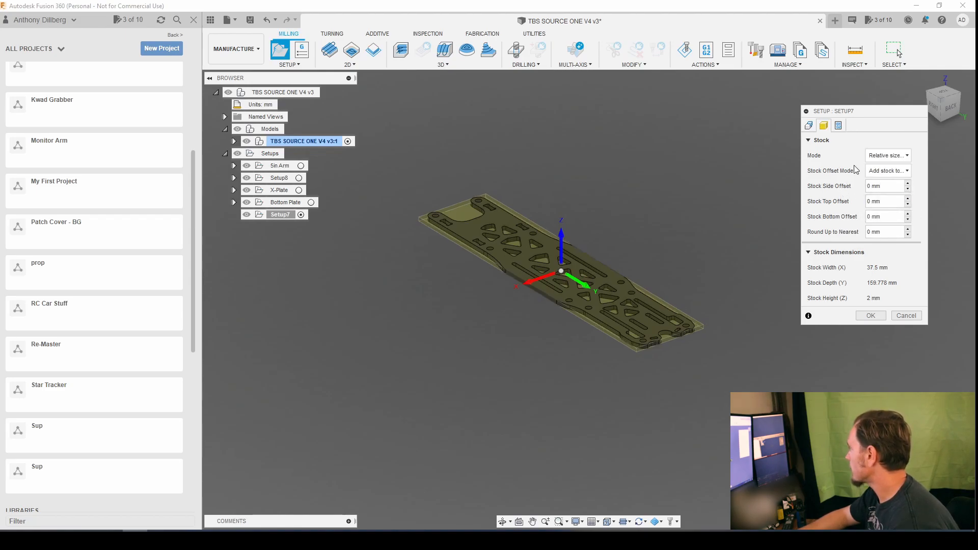
pyautogui.click(908, 171)
pyautogui.click(909, 172)
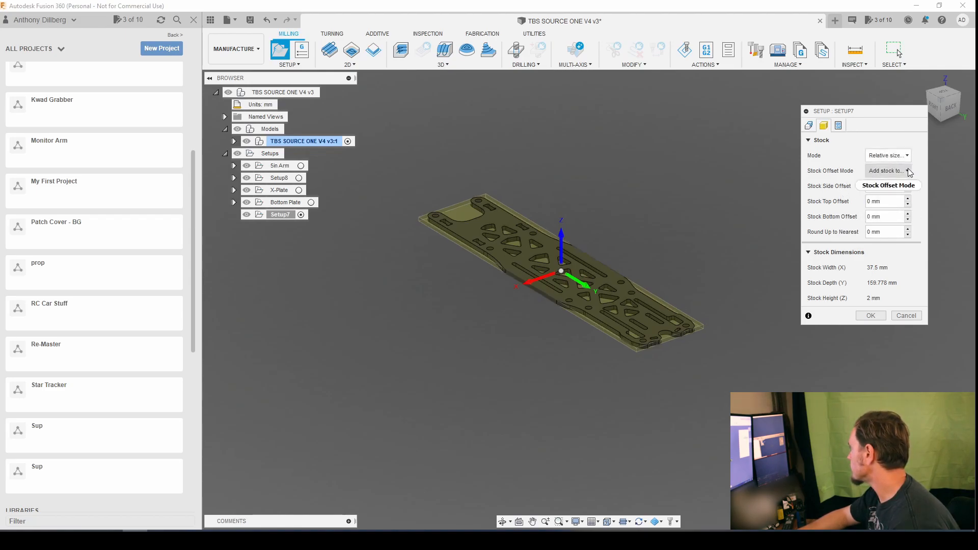
pyautogui.click(909, 172)
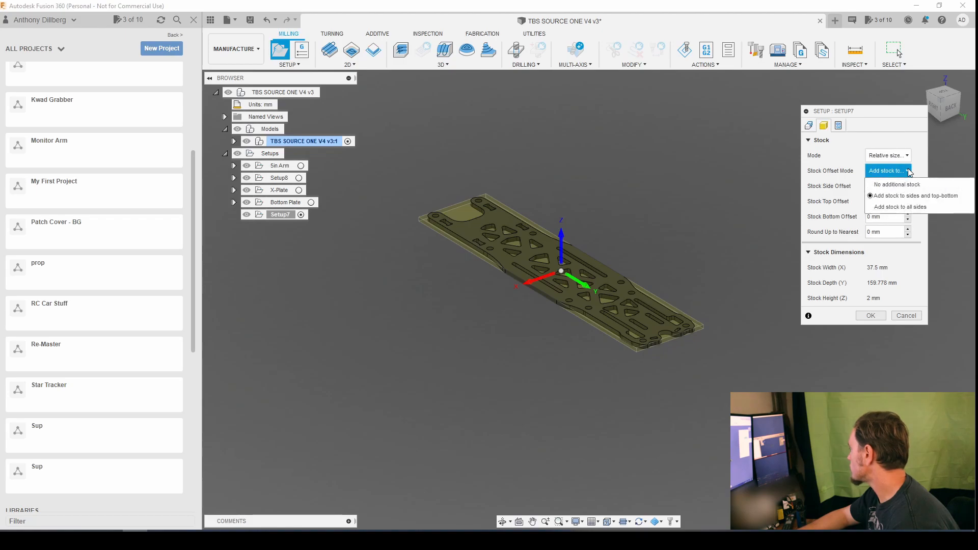
pyautogui.click(910, 172)
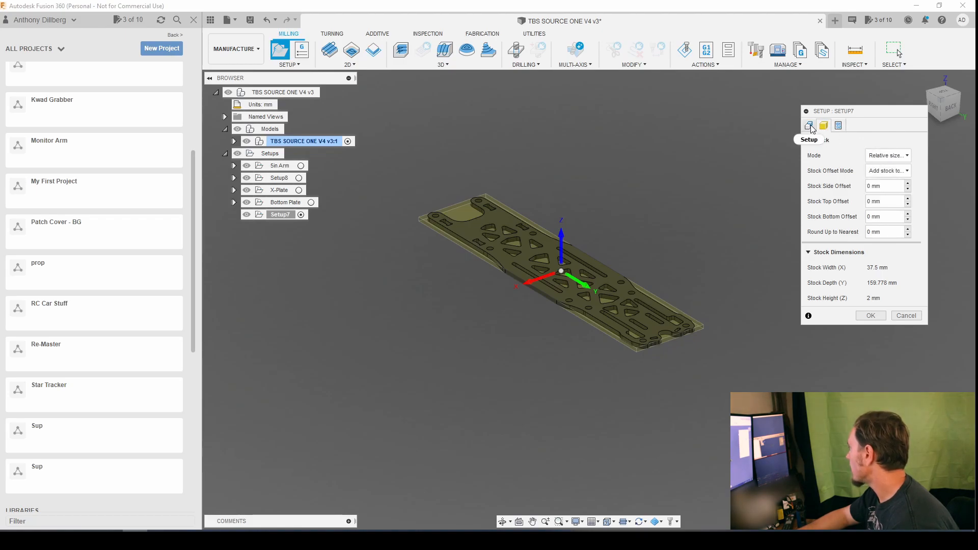
# - Place the work coordinate origin on the stock box's outer top corner at the plate's forked end and accept the setup
pyautogui.click(810, 125)
pyautogui.click(866, 276)
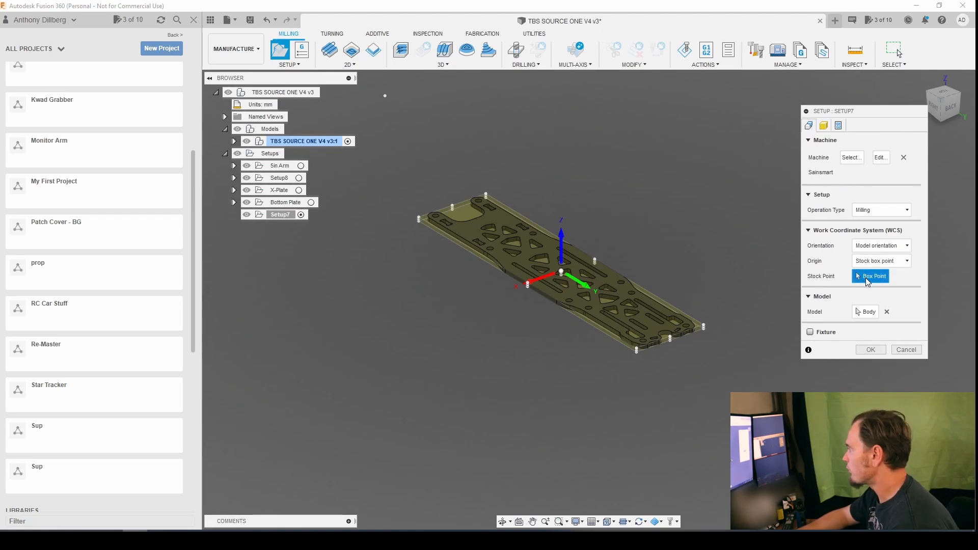
pyautogui.click(420, 217)
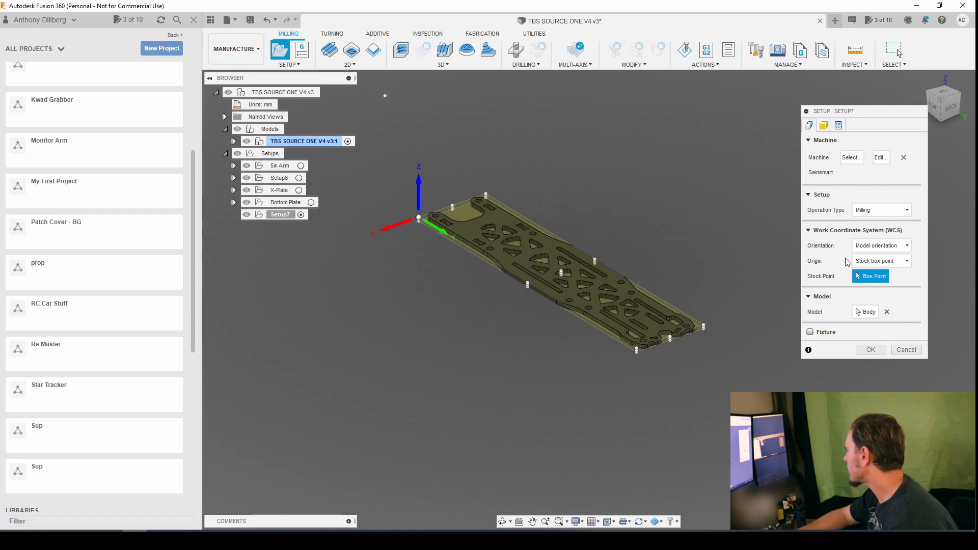
pyautogui.click(823, 126)
pyautogui.click(837, 125)
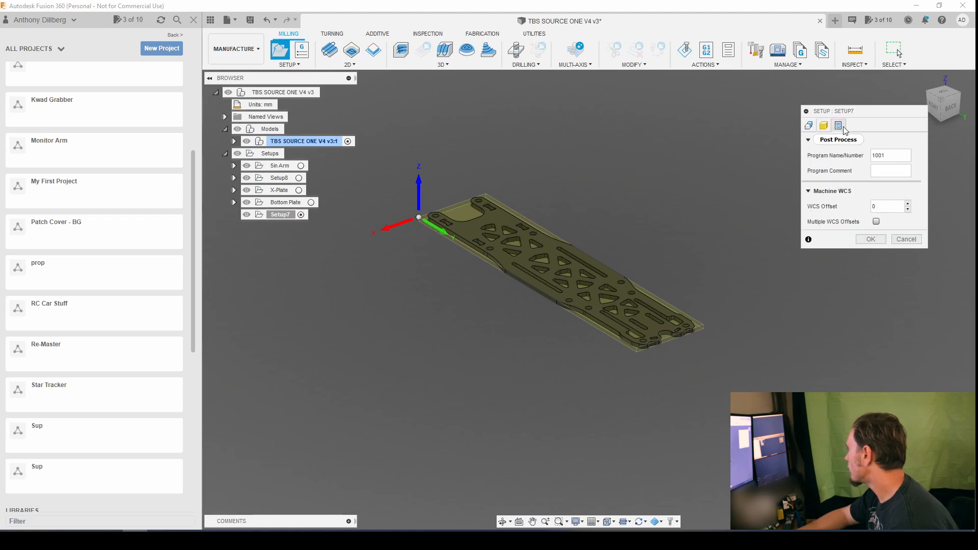
pyautogui.click(870, 239)
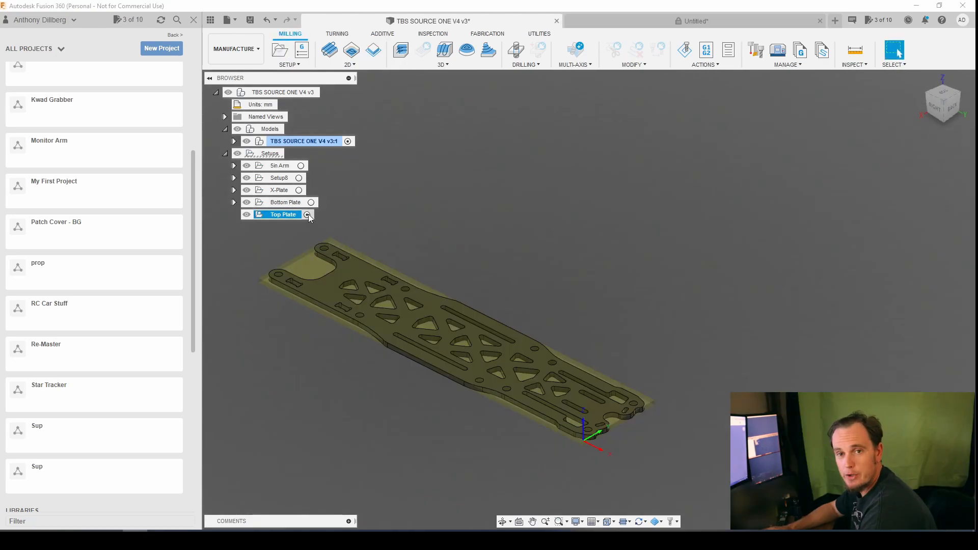
# - Start a 3D Contour operation in the Top Plate setup and assign the 1 mm (1.0 mm - CF) flat end mill
pyautogui.click(483, 50)
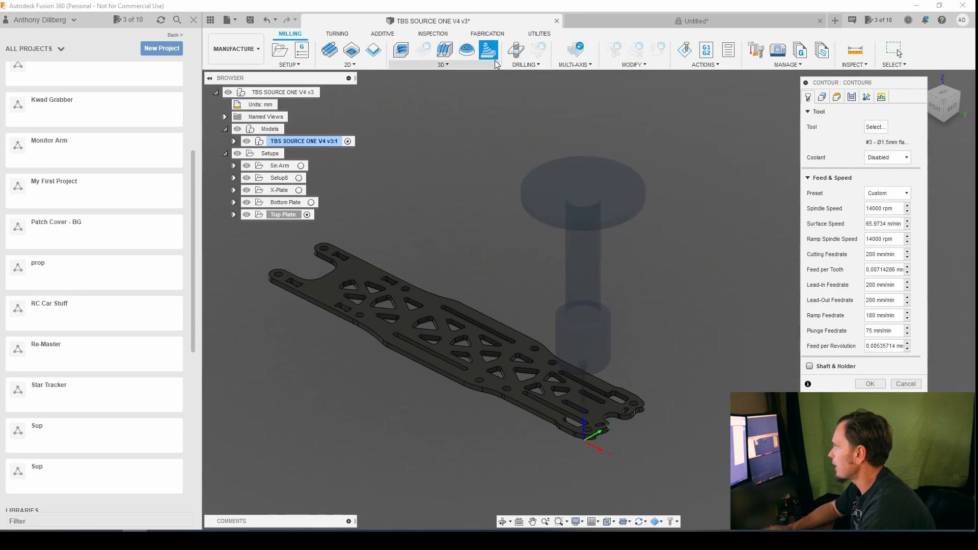
pyautogui.click(884, 127)
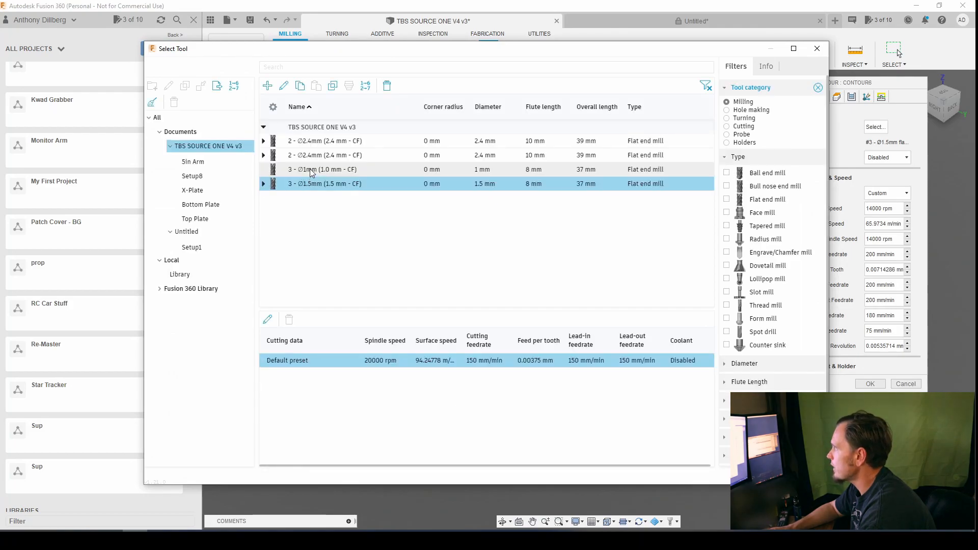
pyautogui.click(306, 171)
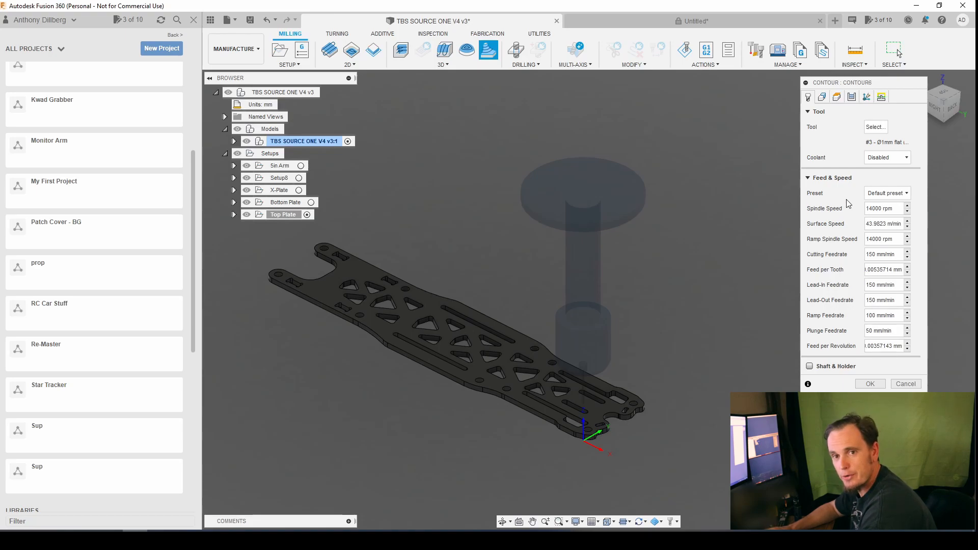
# - Set the contour's tool containment to Tool outside boundary, leaving the contact point boundary option off
pyautogui.click(822, 98)
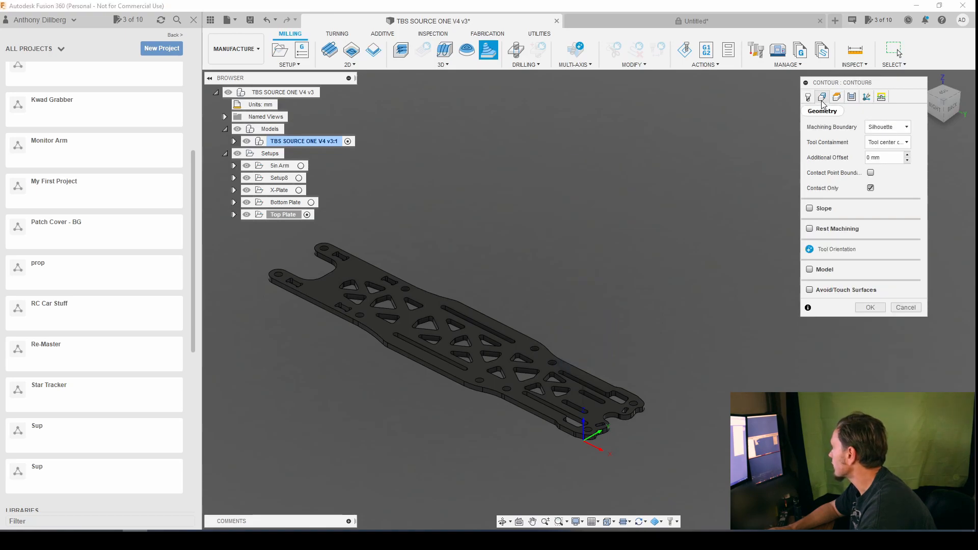
pyautogui.click(906, 142)
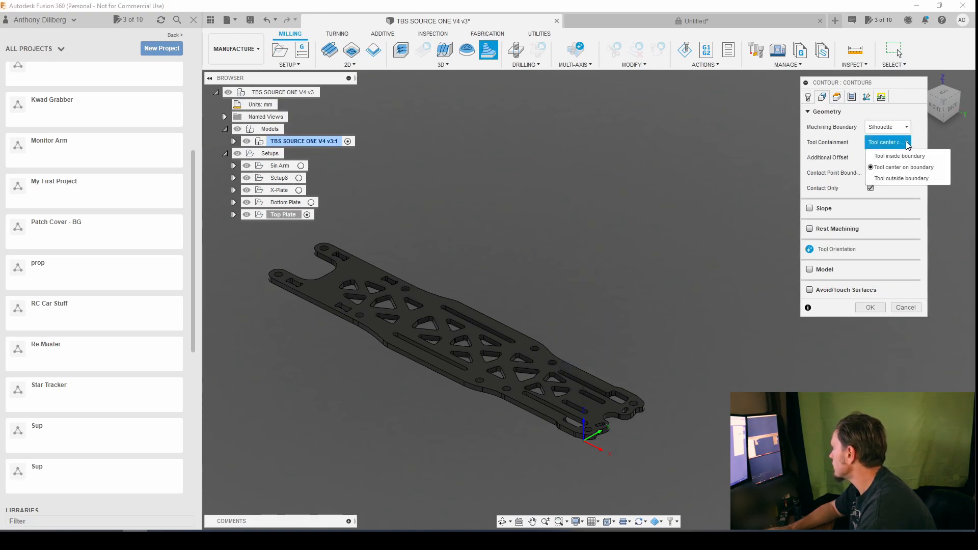
pyautogui.click(888, 178)
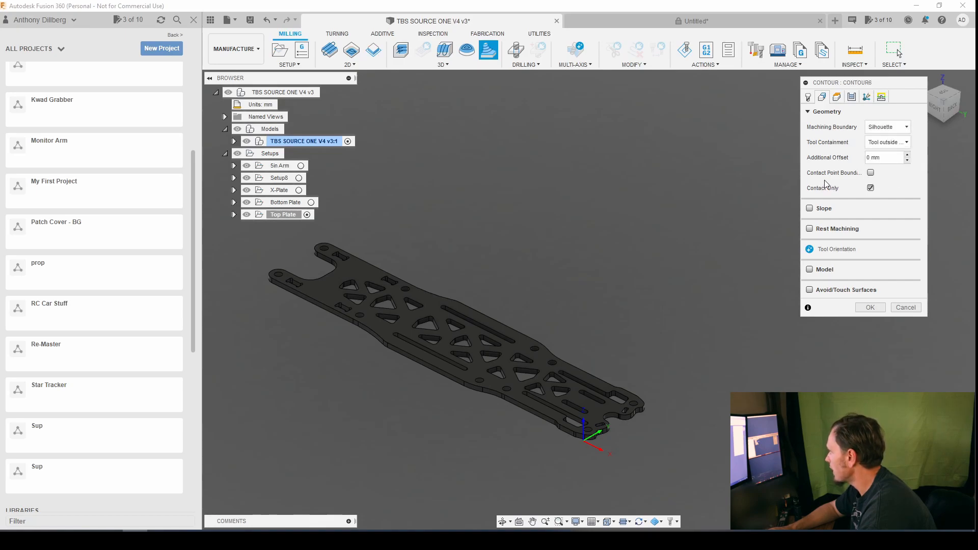
pyautogui.click(869, 173)
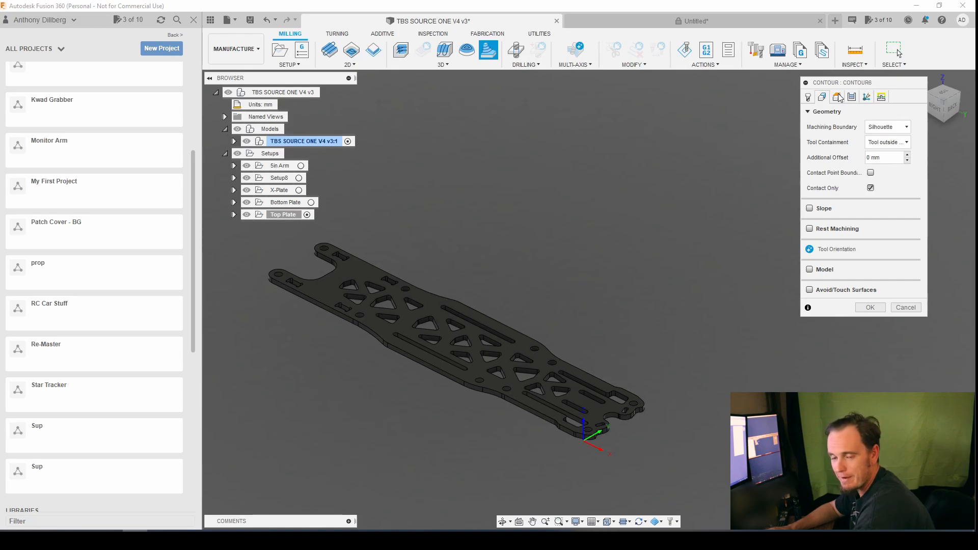
# - Set the contour's clearance height offset to 4 mm from the retract height
pyautogui.click(837, 97)
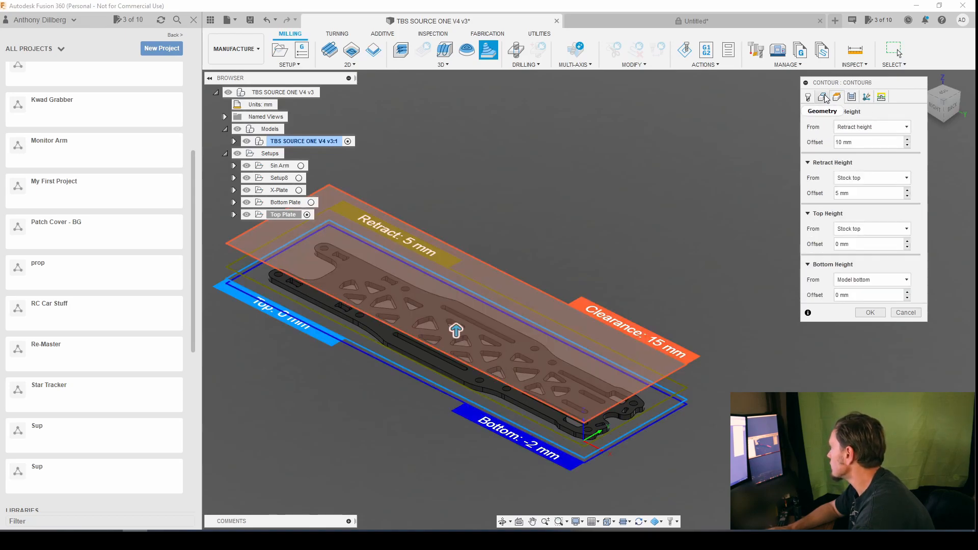
pyautogui.click(907, 145)
pyautogui.click(907, 145)
pyautogui.click(907, 145)
pyautogui.click(907, 145)
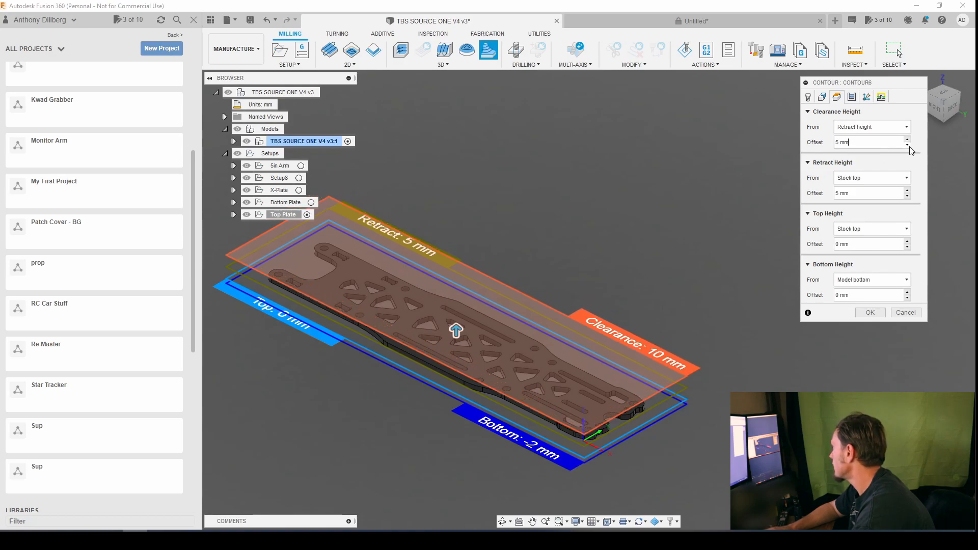
pyautogui.click(907, 145)
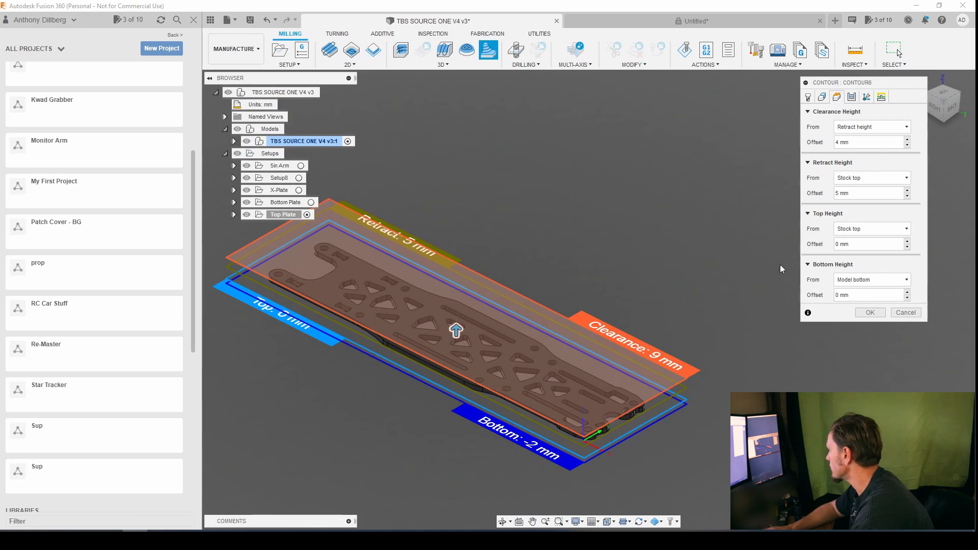
# - Reference the contour's top height from Model top
pyautogui.click(907, 229)
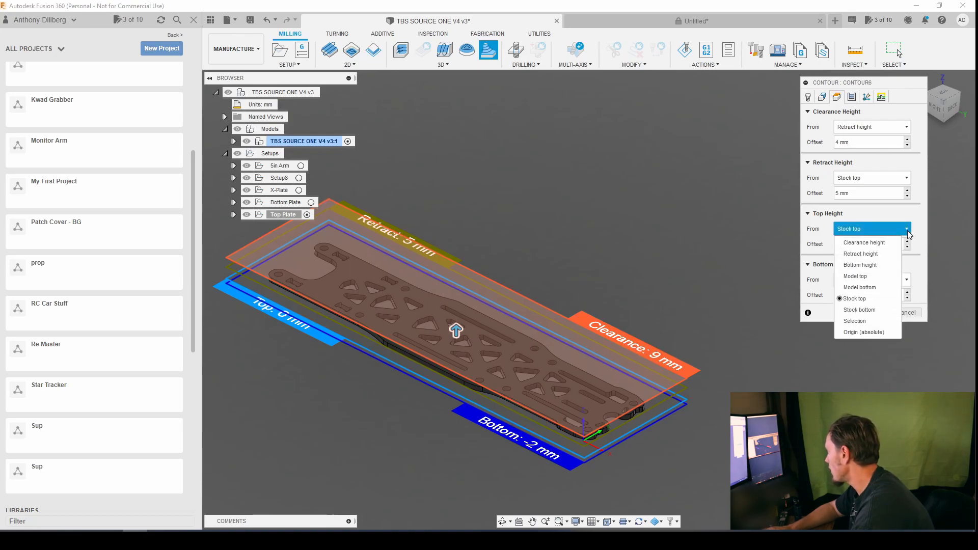
pyautogui.press('Escape')
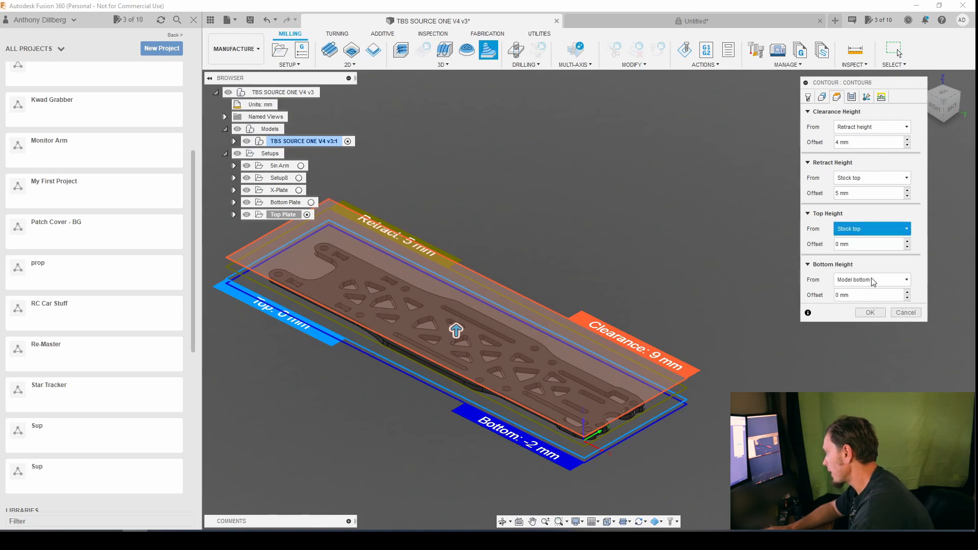
pyautogui.click(872, 279)
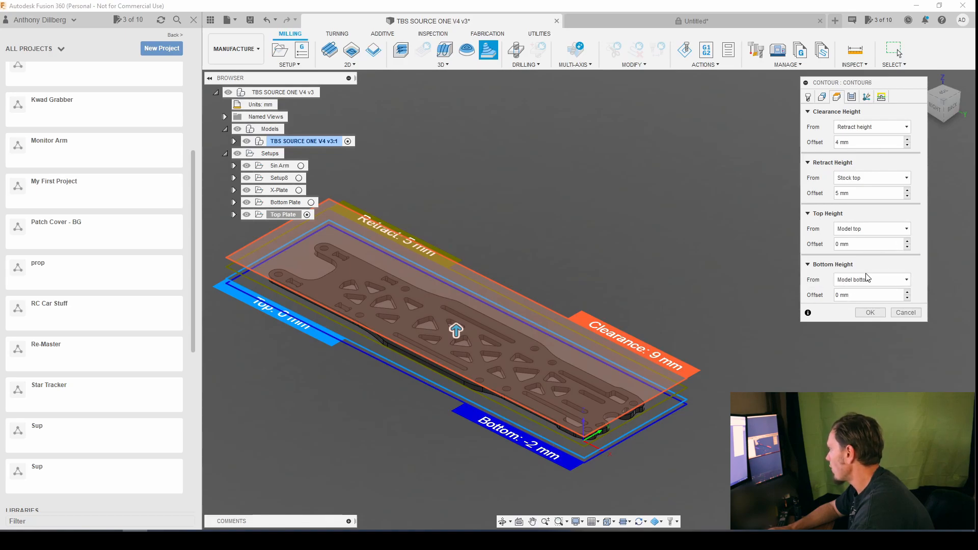
pyautogui.moveTo(865, 279)
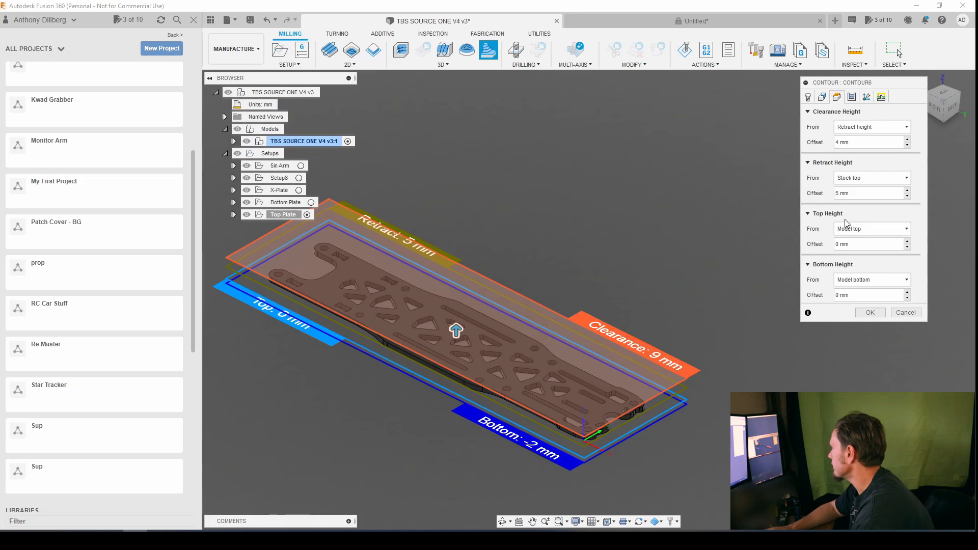
# - Set the contour passes to a maximum stepdown of 0.75 mm and enable Order by Depth
pyautogui.click(851, 96)
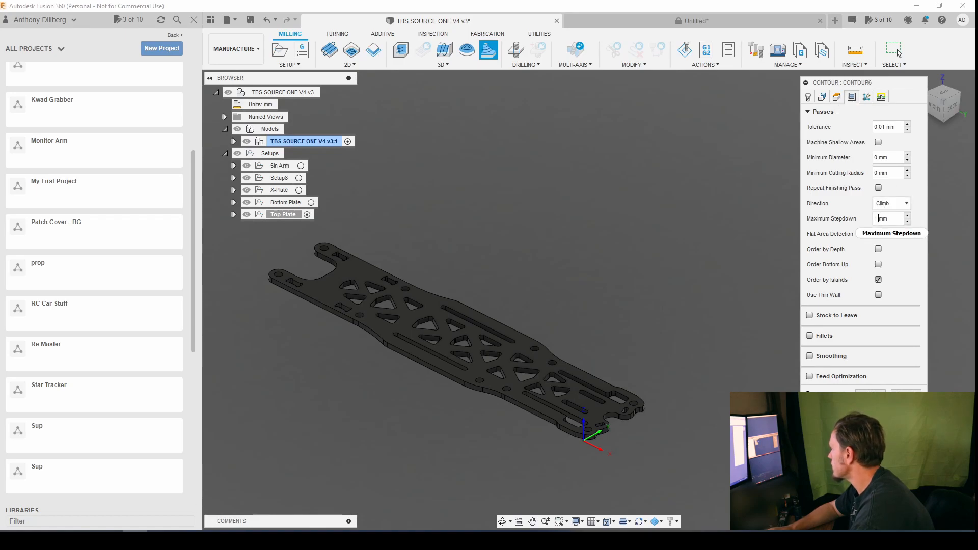
pyautogui.moveTo(878, 219)
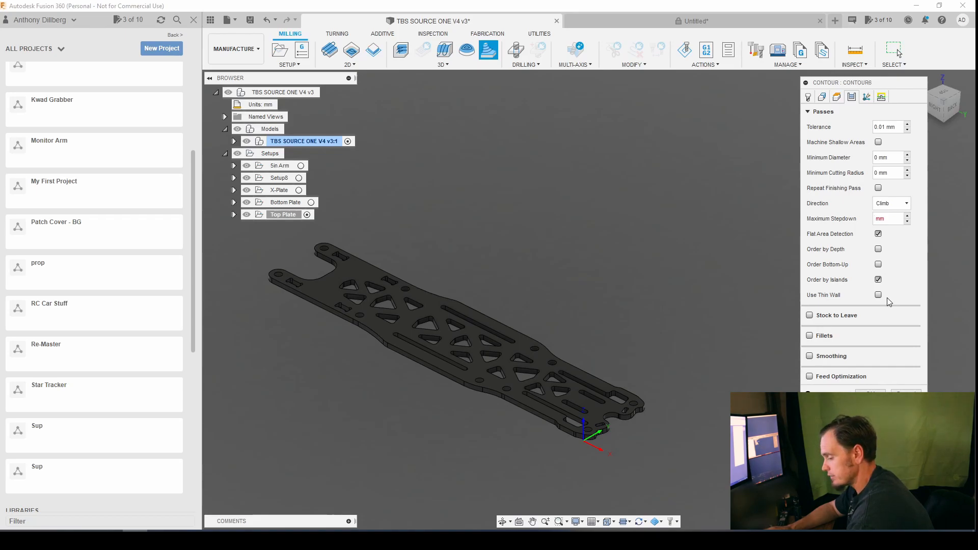
pyautogui.write('0.75')
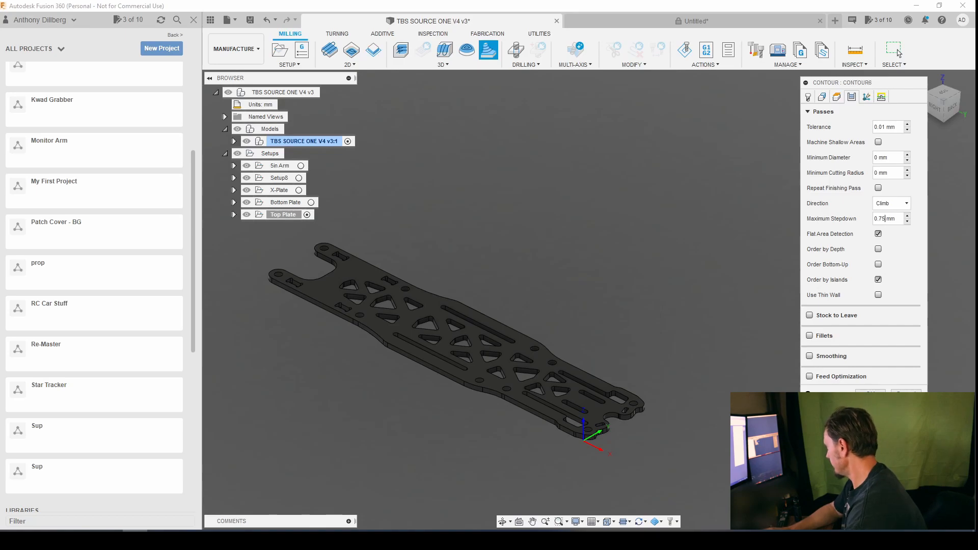
pyautogui.click(878, 249)
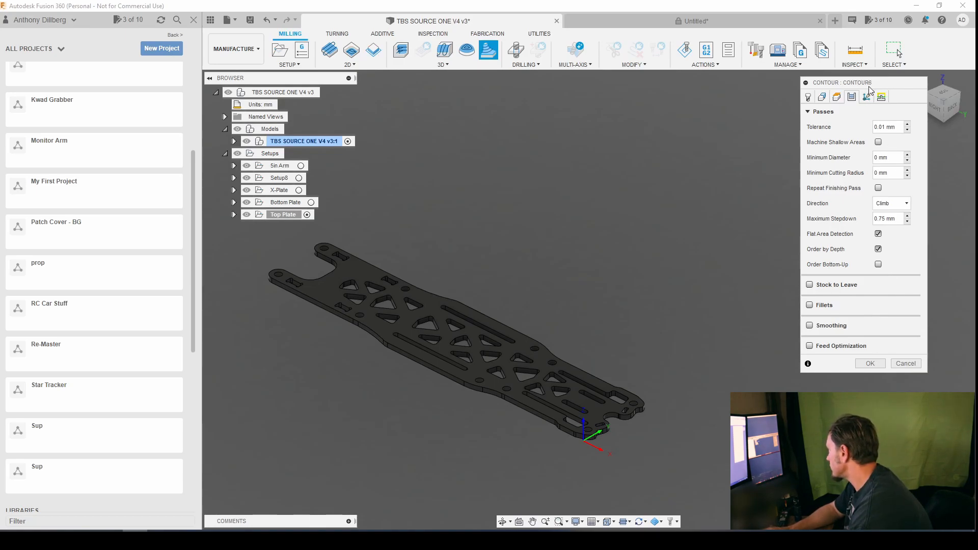
# - Set the contour's maximum ramp stepdown to 0.75 mm, keeping Full retraction and Preserve rapid movement, and generate the toolpath
pyautogui.click(881, 97)
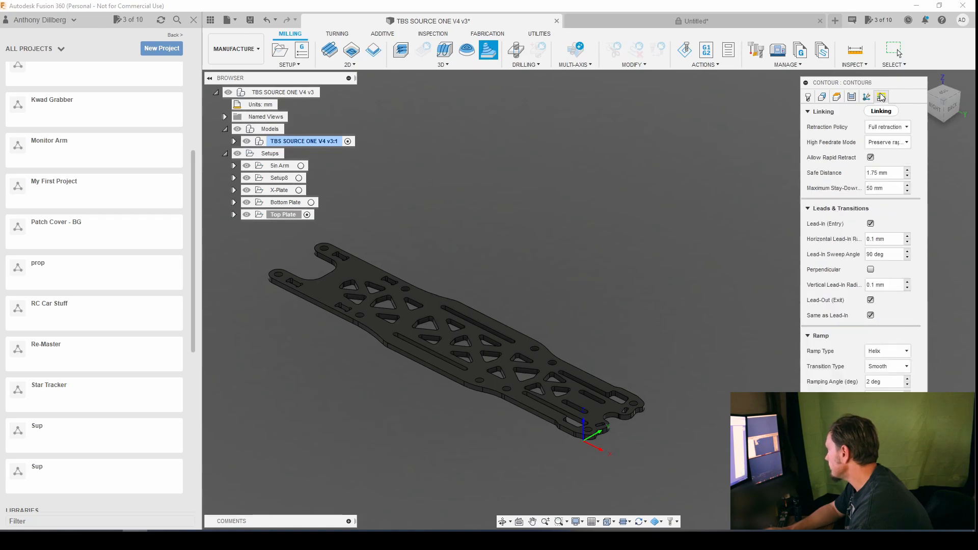
pyautogui.click(907, 129)
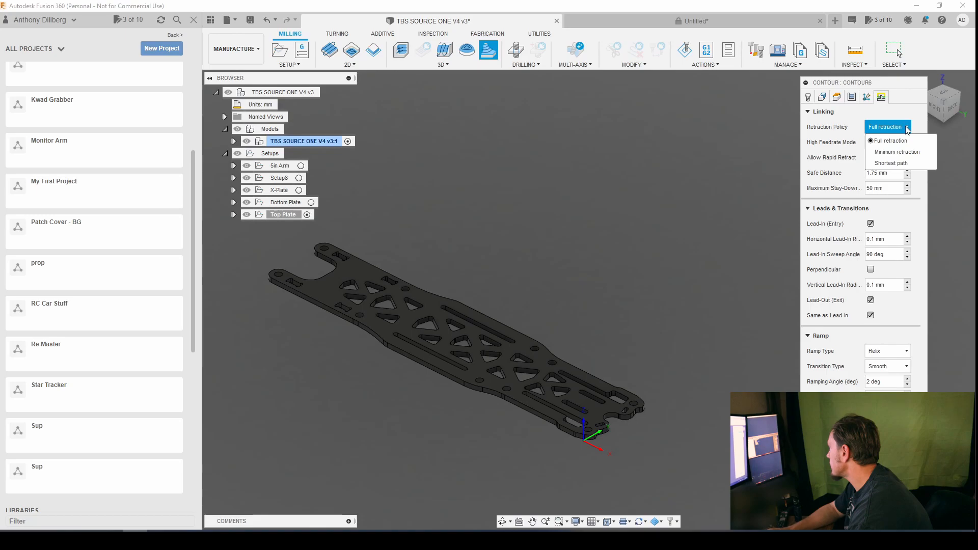
pyautogui.click(908, 129)
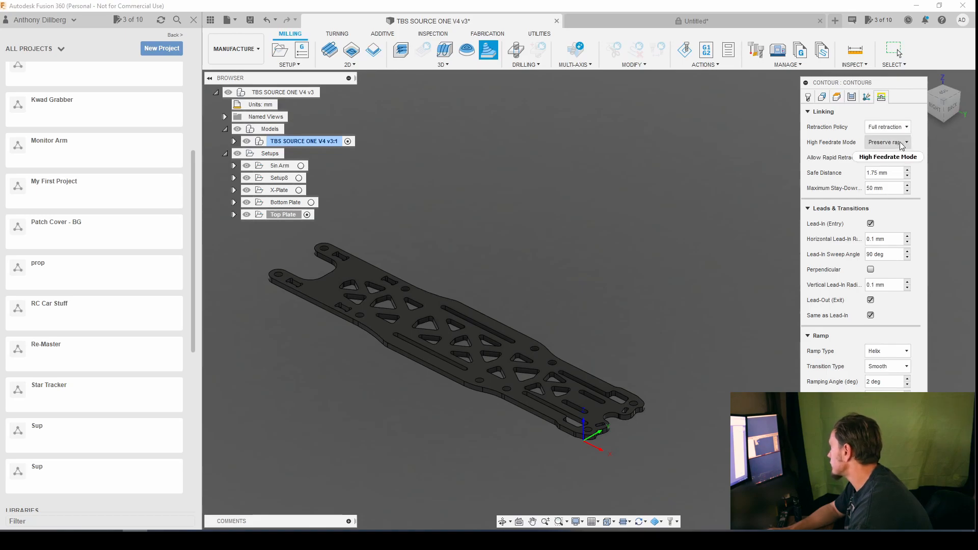
pyautogui.click(906, 144)
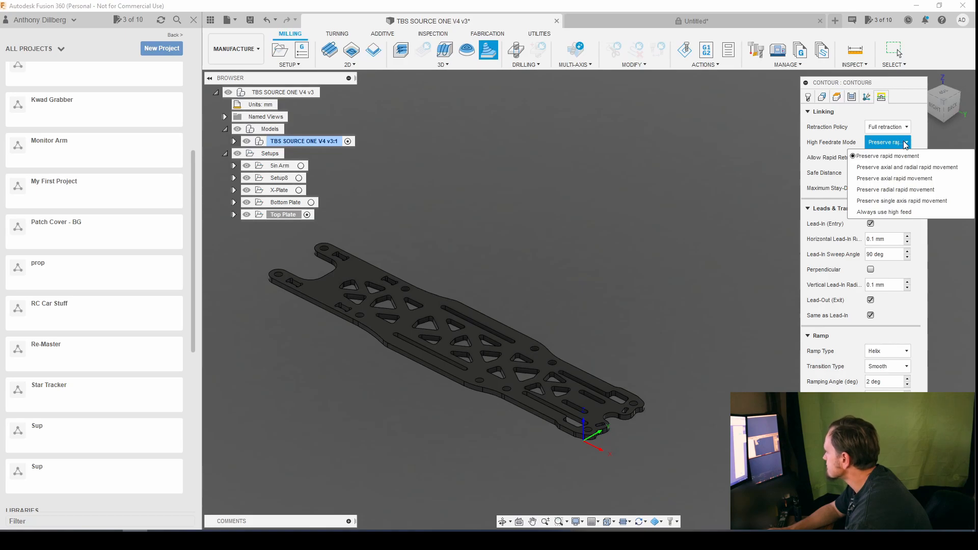
pyautogui.click(905, 145)
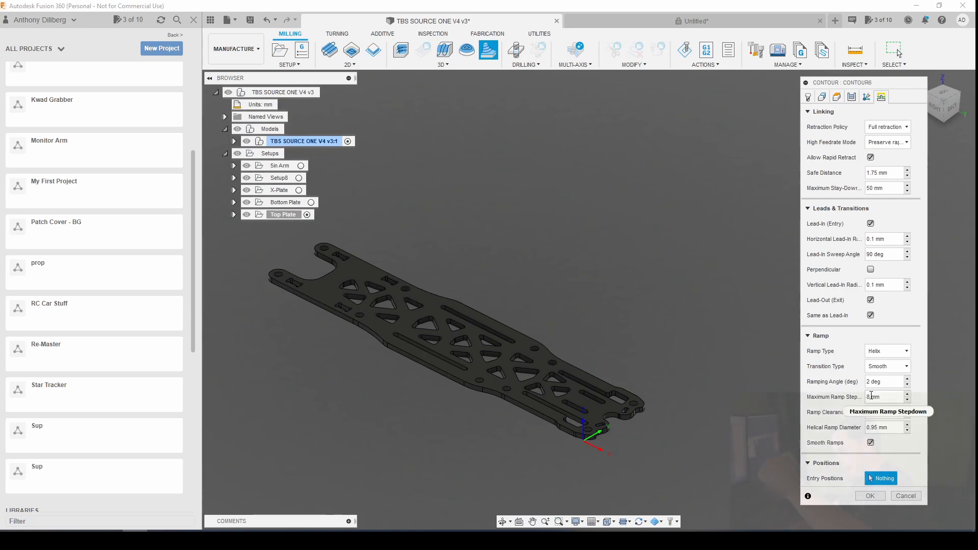
pyautogui.doubleClick(871, 396)
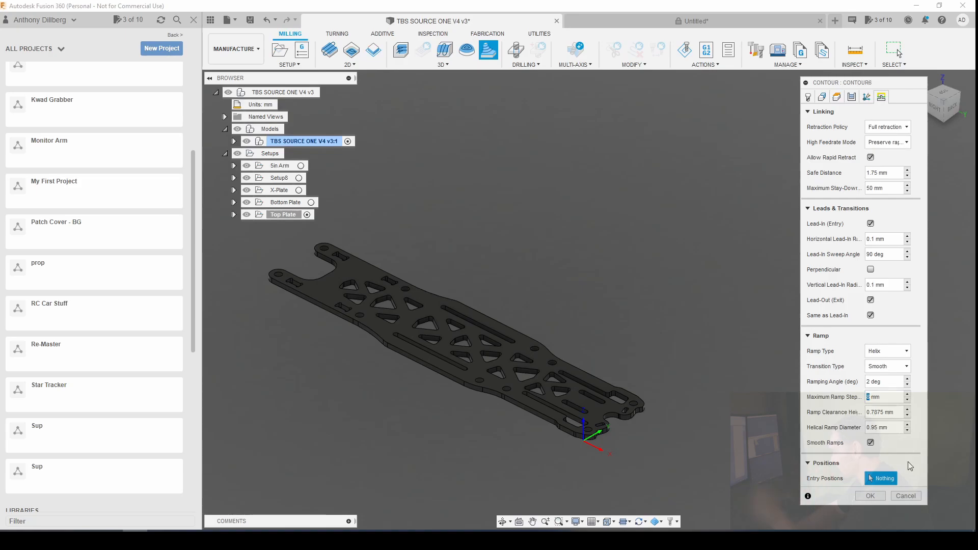
pyautogui.write('0.75')
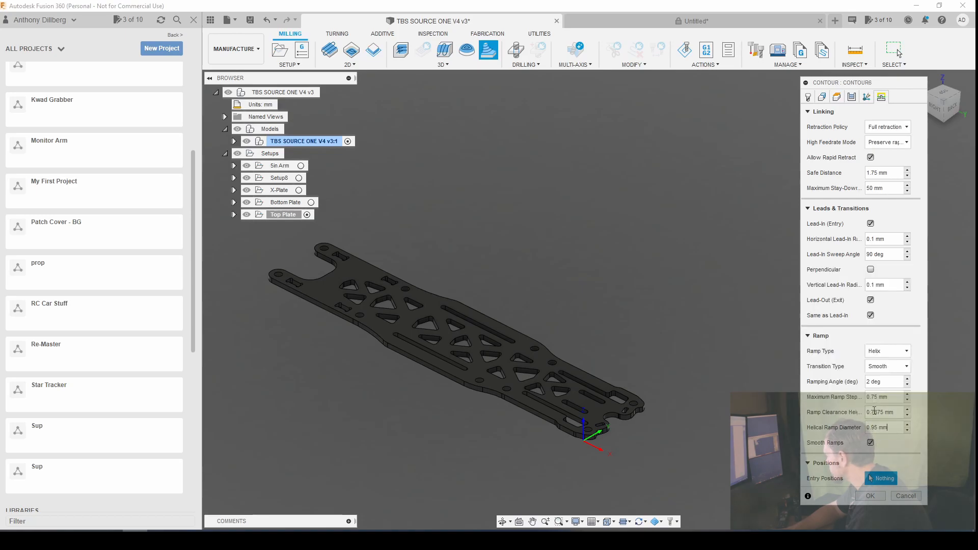
pyautogui.moveTo(878, 411); pyautogui.dragTo(882, 410)
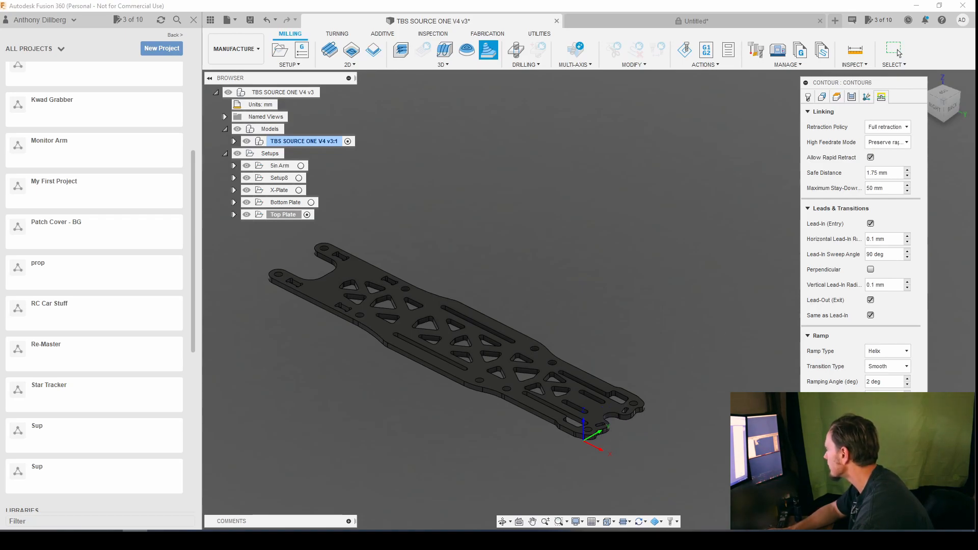
pyautogui.press('Return')
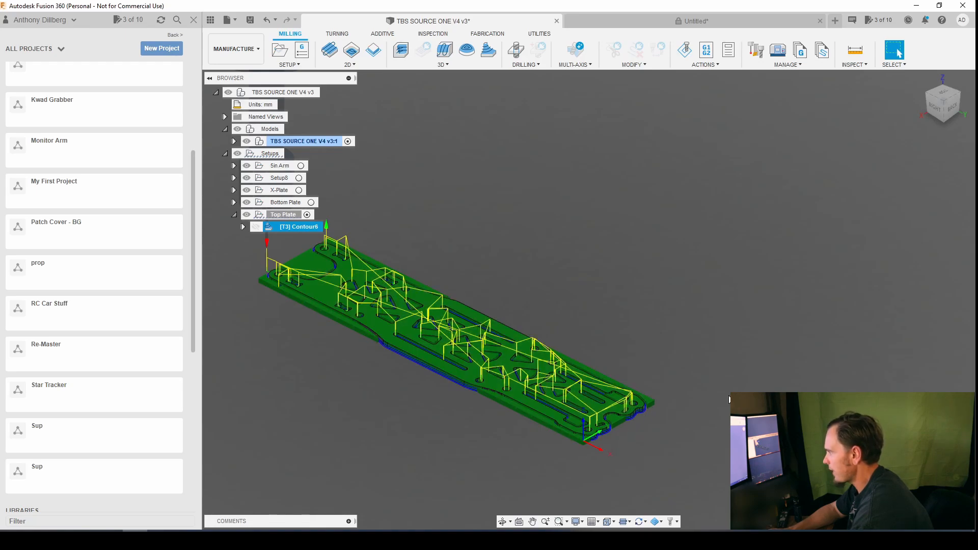
# - Simulate the Top Plate contour toolpath and examine how the tool cuts the small slots and holes
pyautogui.moveTo(611, 402)
pyautogui.keyDown('shift'); pyautogui.mouseDown(button='middle')
pyautogui.moveTo(550, 341)
pyautogui.moveTo(692, 274)
pyautogui.moveTo(589, 353)
pyautogui.moveTo(399, 346)
pyautogui.moveTo(514, 280)
pyautogui.mouseUp(button='middle'); pyautogui.keyUp('shift')
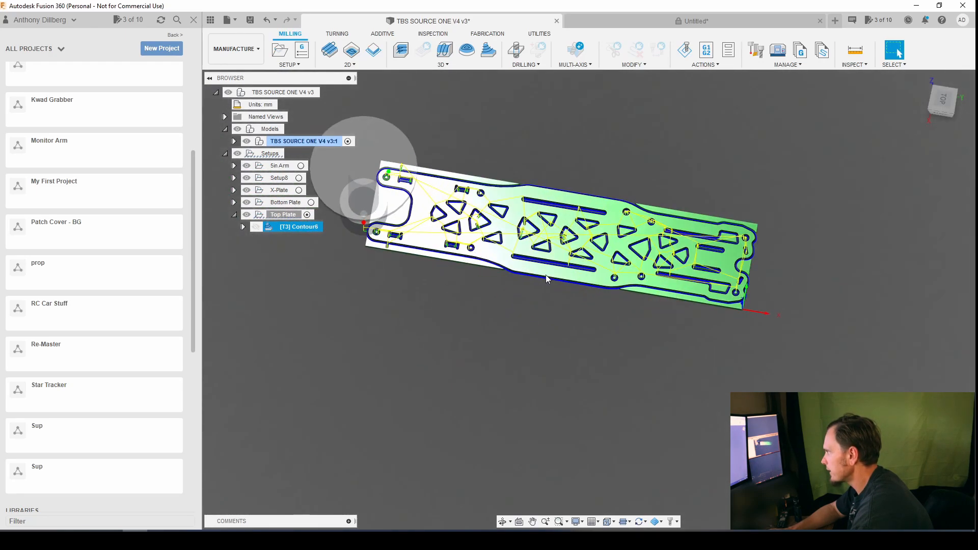
pyautogui.click(951, 102)
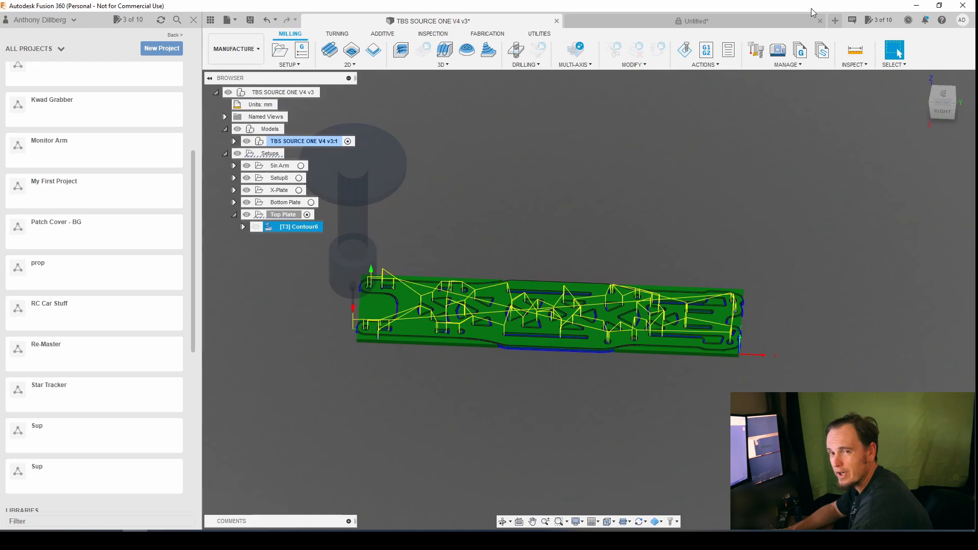
pyautogui.click(686, 51)
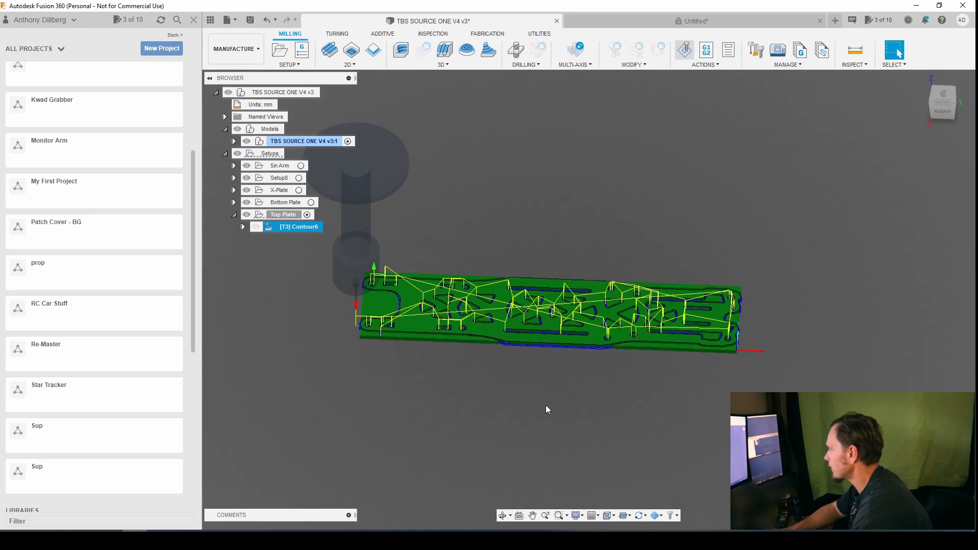
pyautogui.click(588, 481)
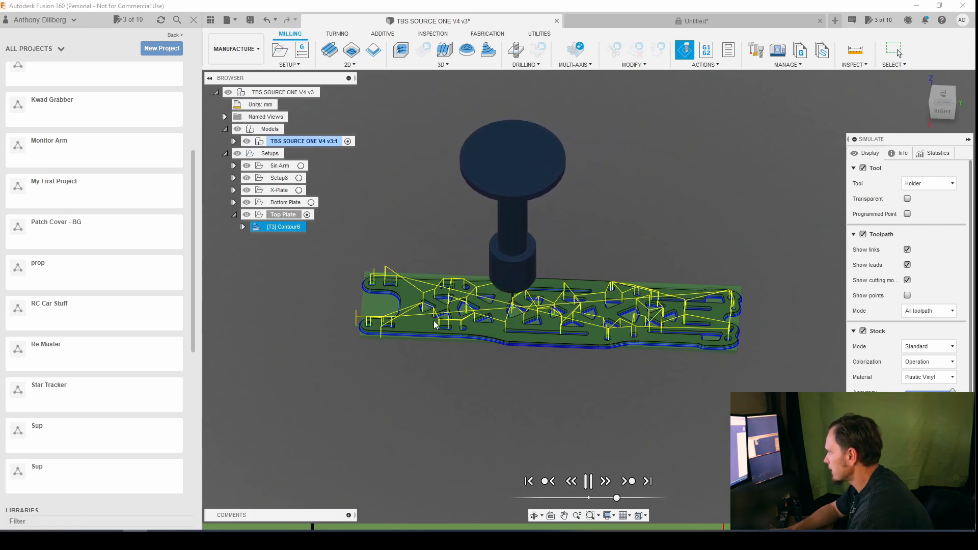
pyautogui.scroll(4, 437, 331)
pyautogui.scroll(6, 441, 342)
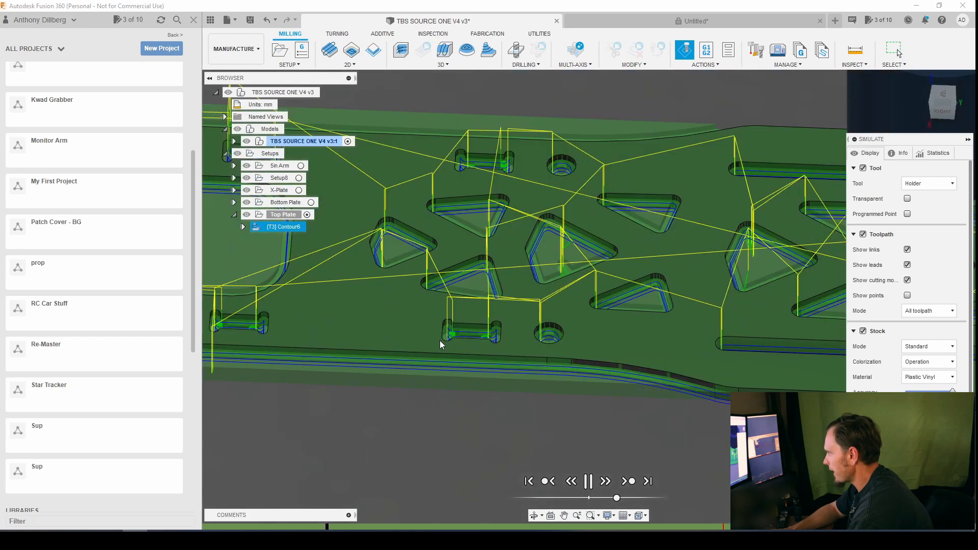
pyautogui.click(944, 95)
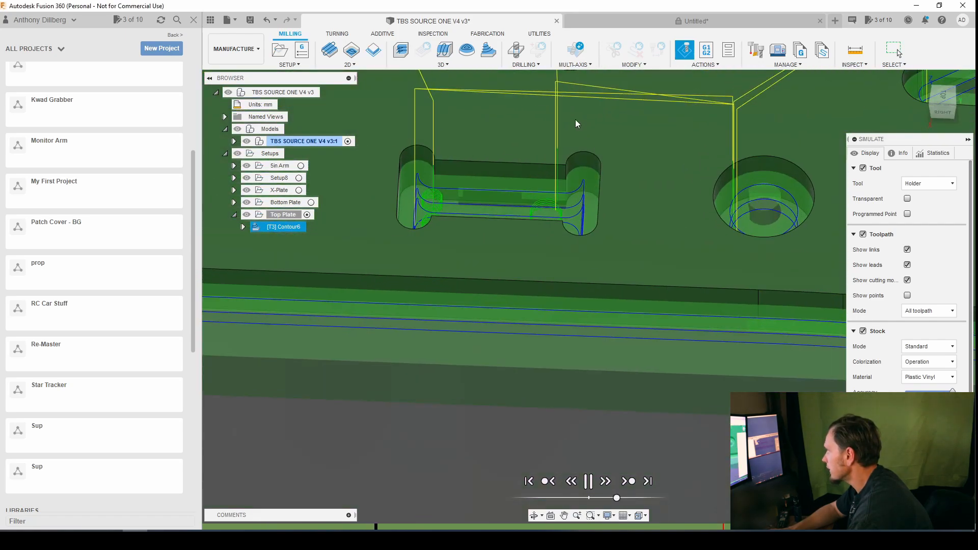
pyautogui.scroll(3, 575, 119)
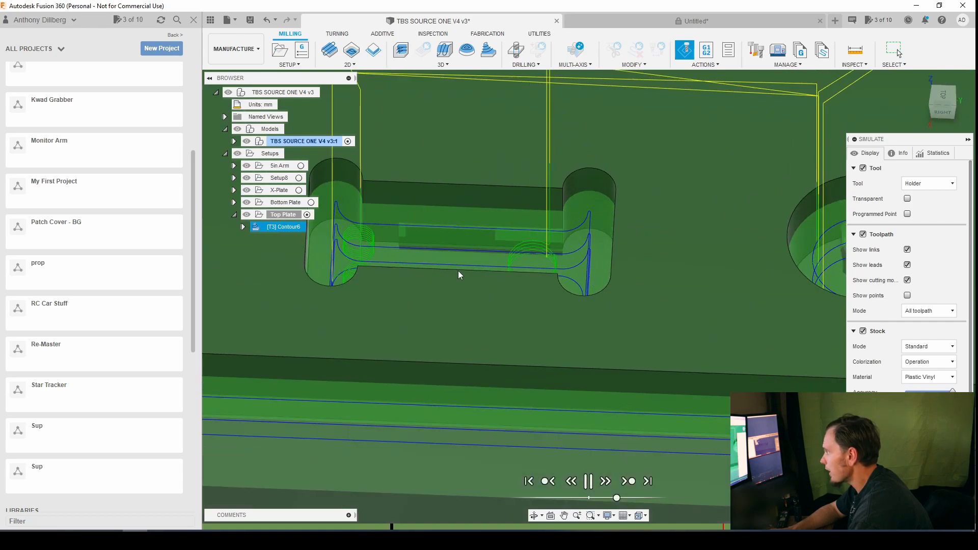
pyautogui.scroll(-5, 377, 295)
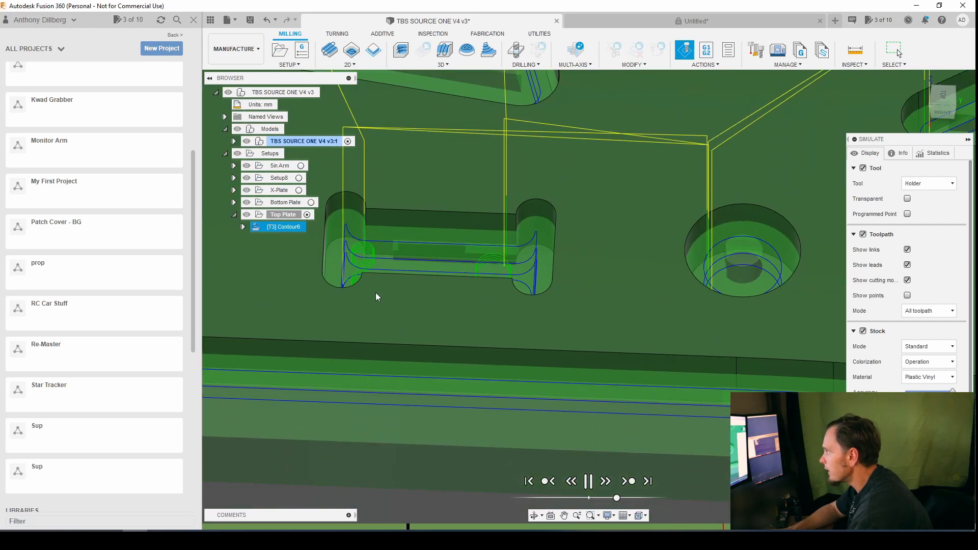
pyautogui.scroll(-5, 375, 292)
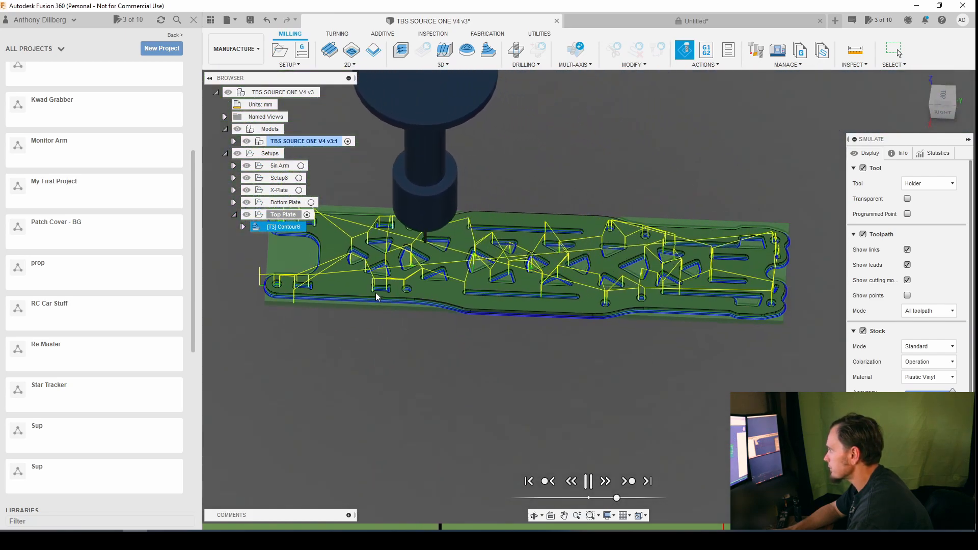
pyautogui.scroll(-3, 375, 293)
pyautogui.scroll(-2, 392, 286)
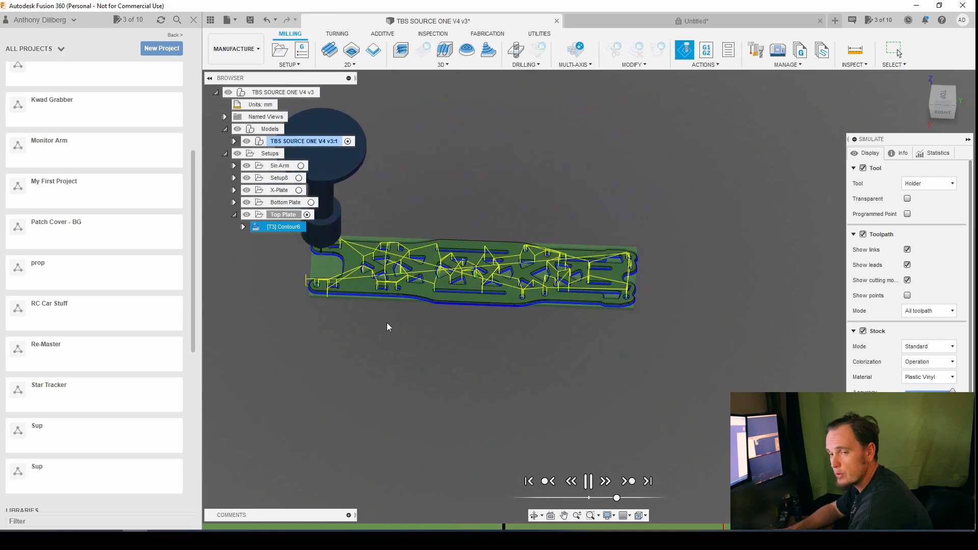
# - Examine the simulated cutting passes along the plate's middle section, skip ahead in the simulation, and close it
pyautogui.scroll(5, 387, 323)
pyautogui.scroll(2, 408, 320)
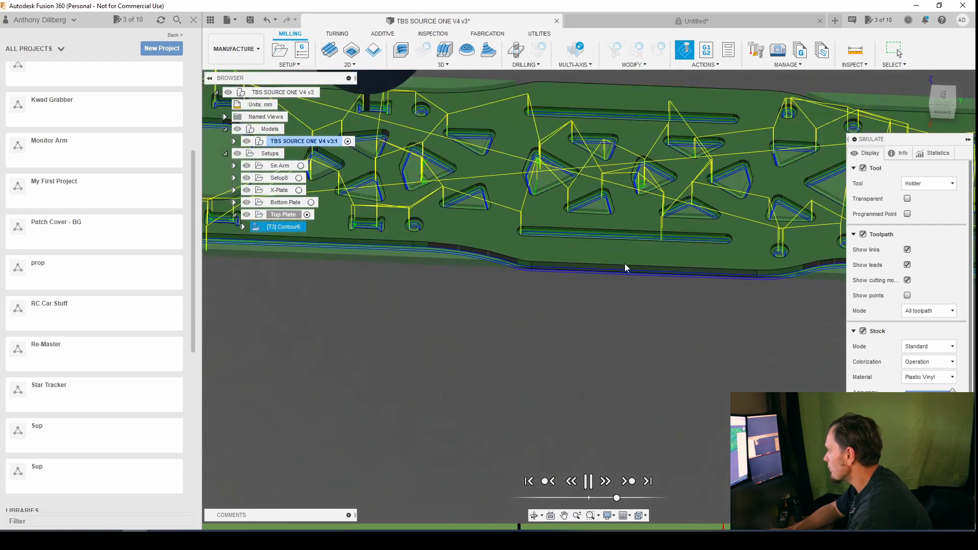
pyautogui.click(922, 84)
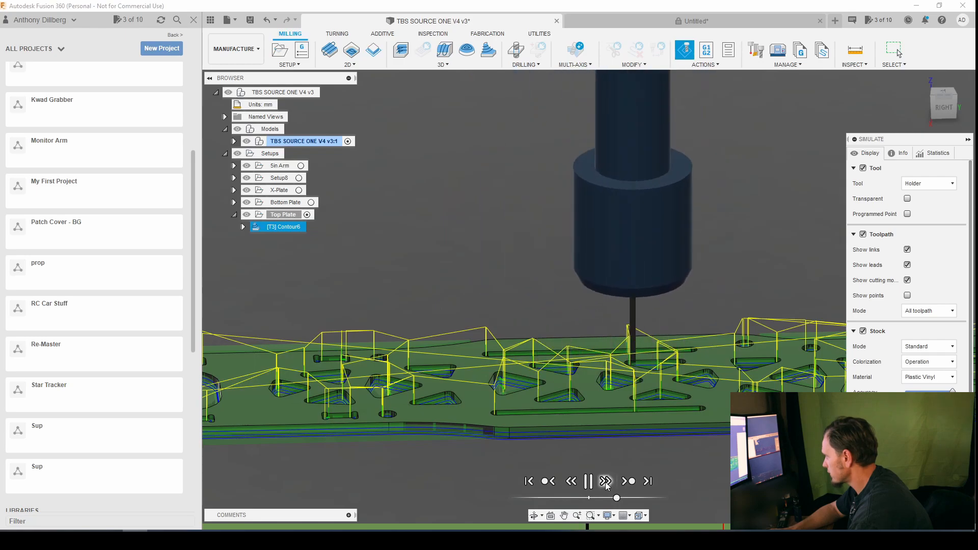
pyautogui.click(624, 484)
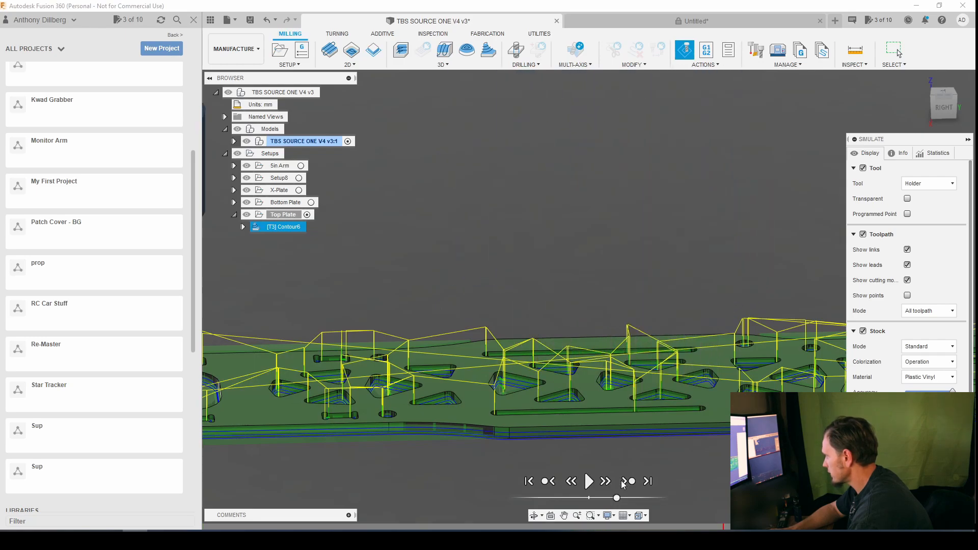
pyautogui.scroll(-3, 509, 336)
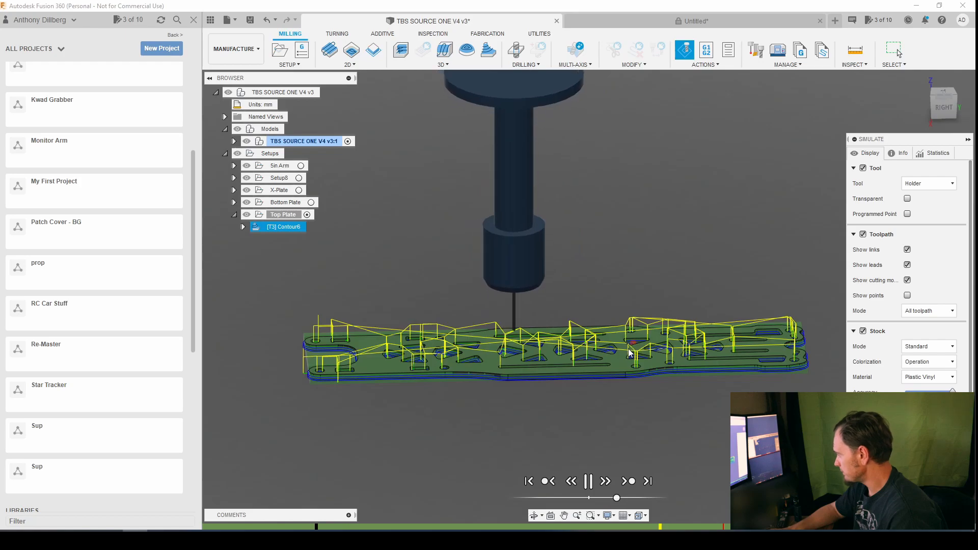
pyautogui.click(898, 53)
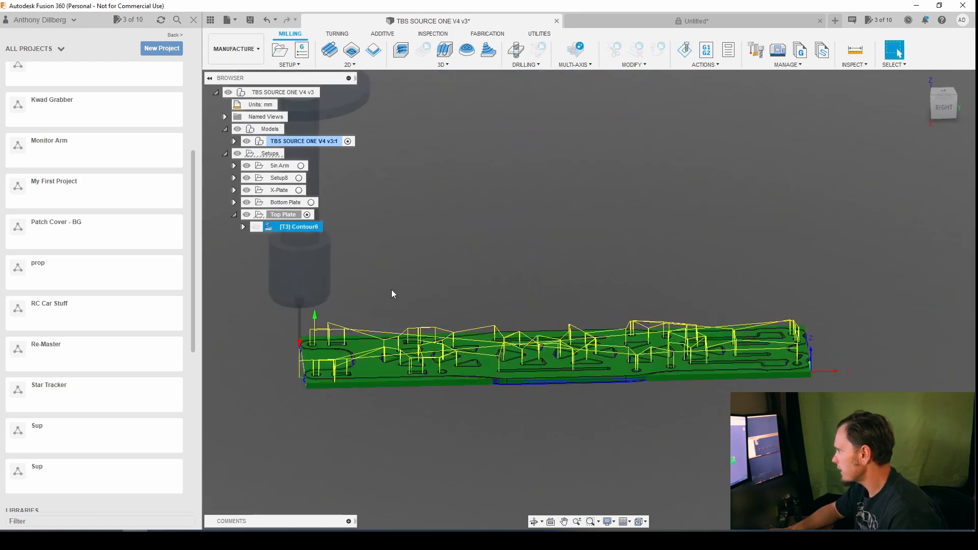
# - Edit the Top Plate contour to use the outer-edge vertex near the setup origin as entry position, and regenerate the toolpath
pyautogui.rightClick(306, 227)
pyautogui.click(378, 6)
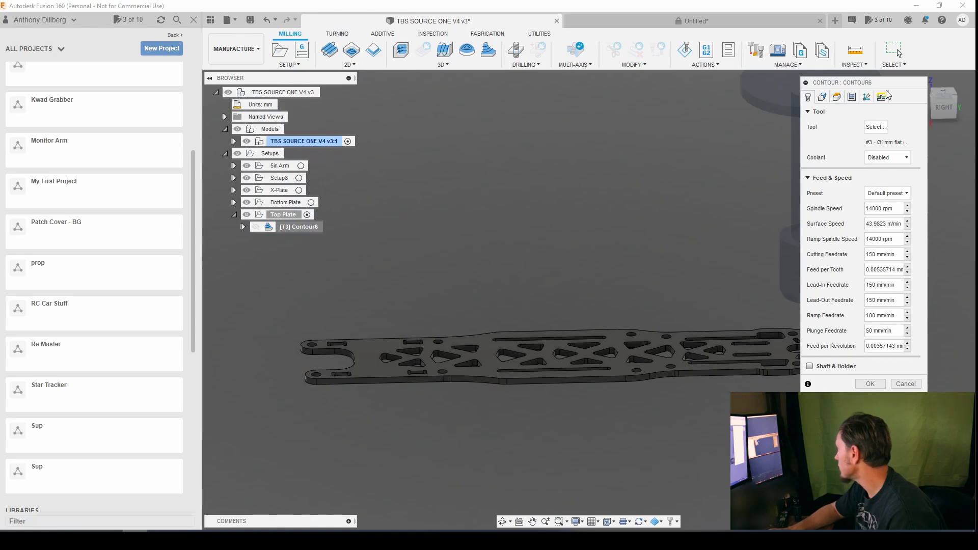
pyautogui.click(881, 97)
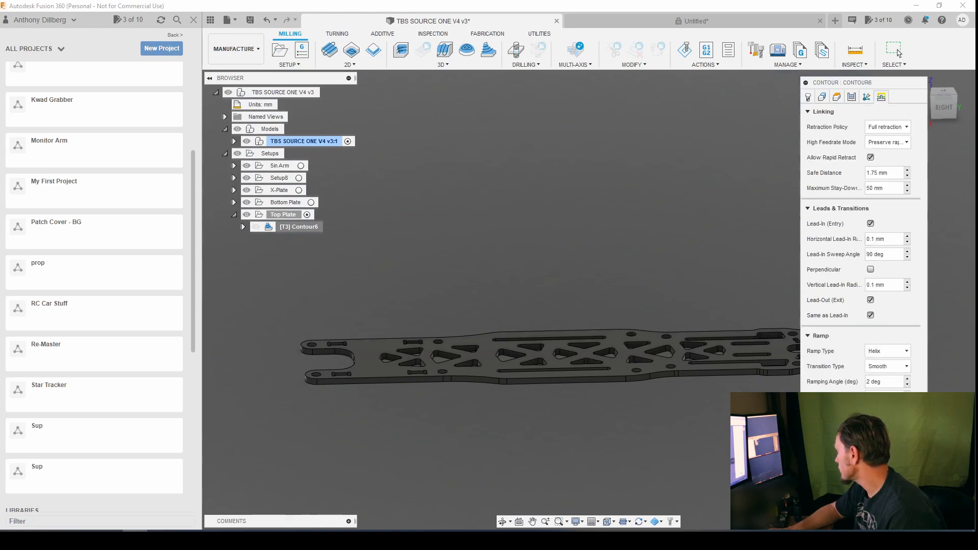
pyautogui.scroll(8, 587, 368)
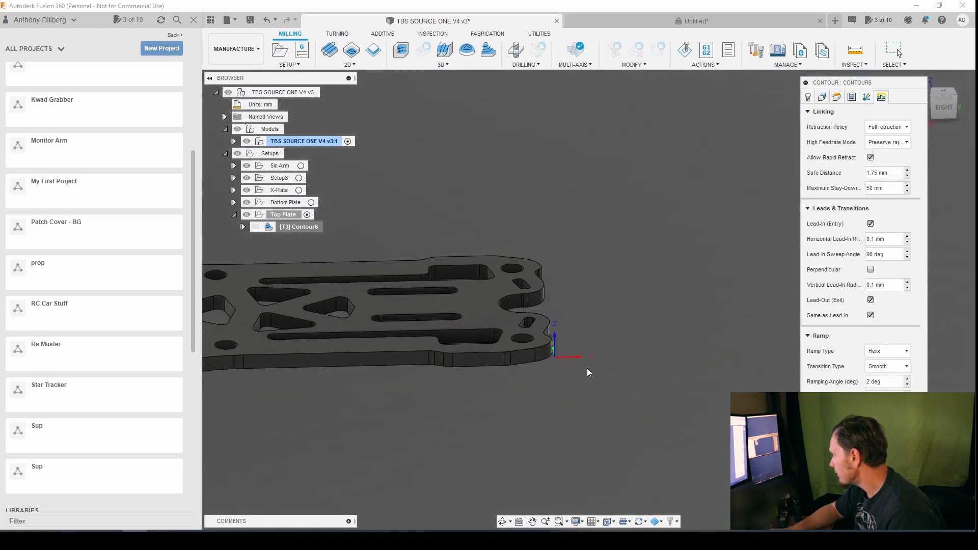
pyautogui.scroll(4, 535, 344)
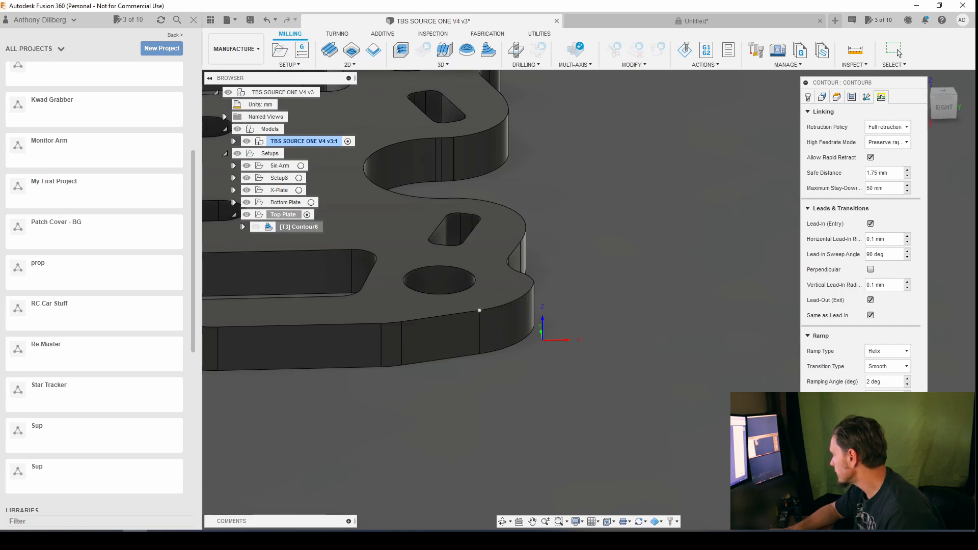
pyautogui.press('Return')
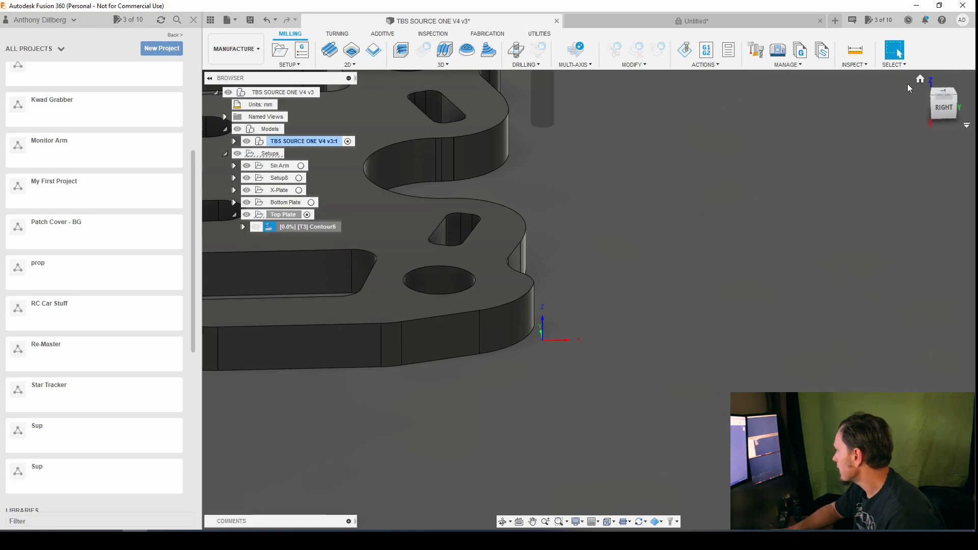
# - Inspect the regenerated toolpath's entry at the plate end near the setup origin and play its simulation
pyautogui.click(944, 92)
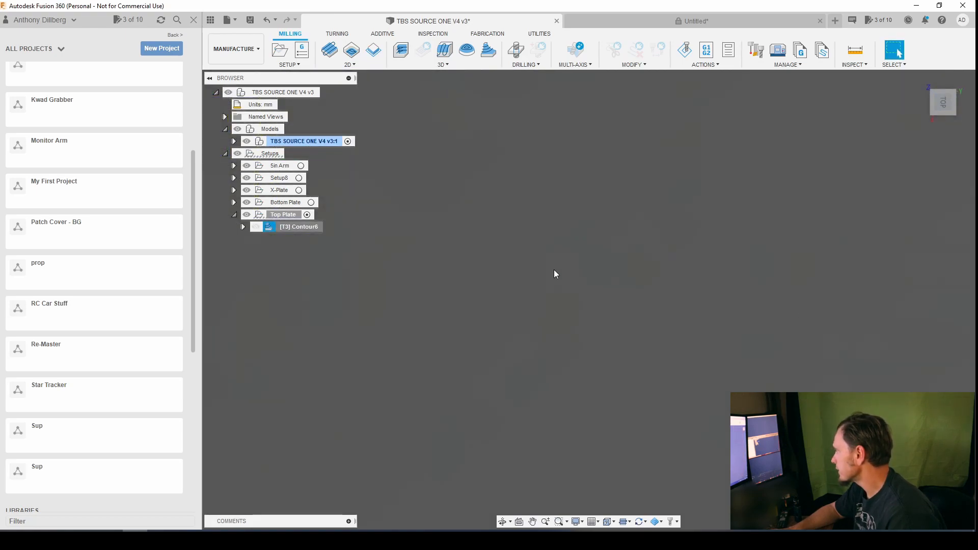
pyautogui.scroll(5, 481, 313)
pyautogui.scroll(1, 488, 170)
pyautogui.click(936, 112)
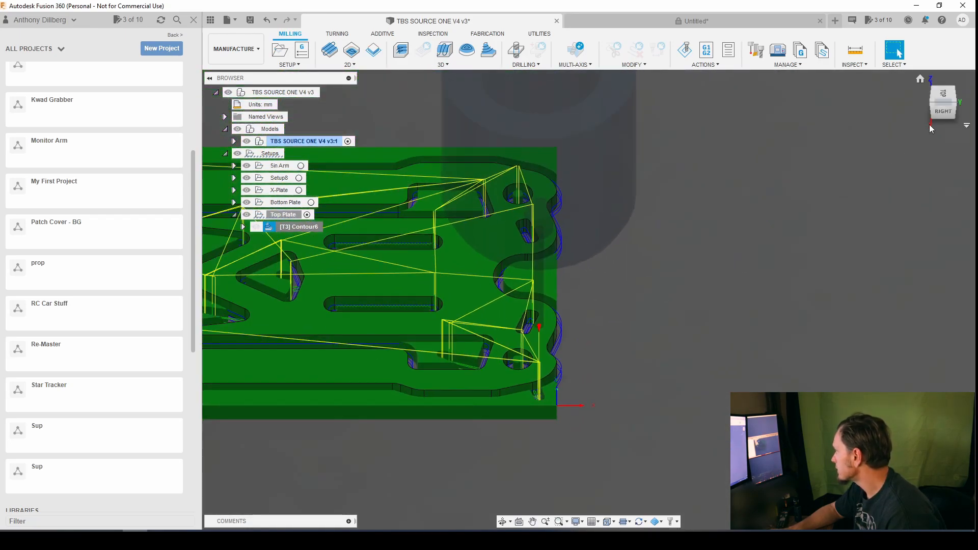
pyautogui.moveTo(948, 110); pyautogui.dragTo(947, 100)
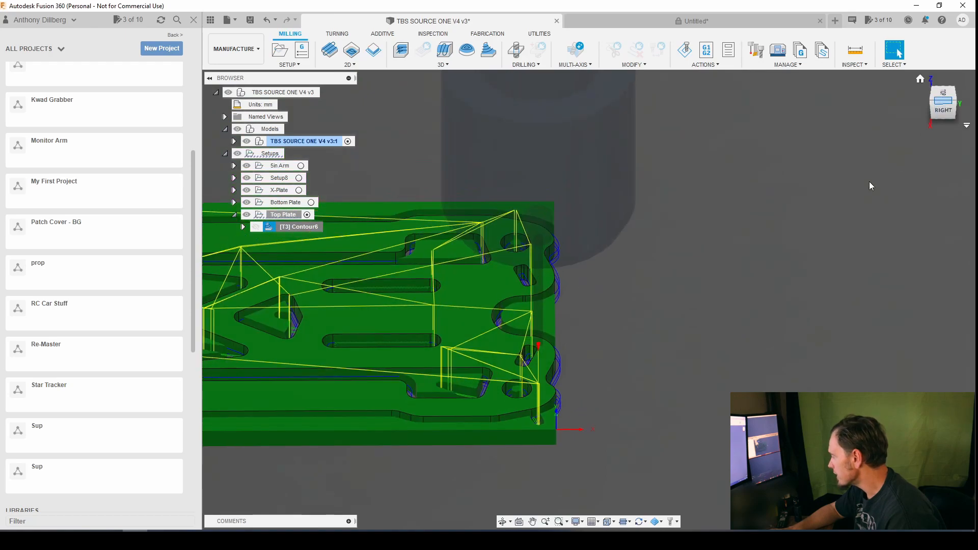
pyautogui.click(686, 51)
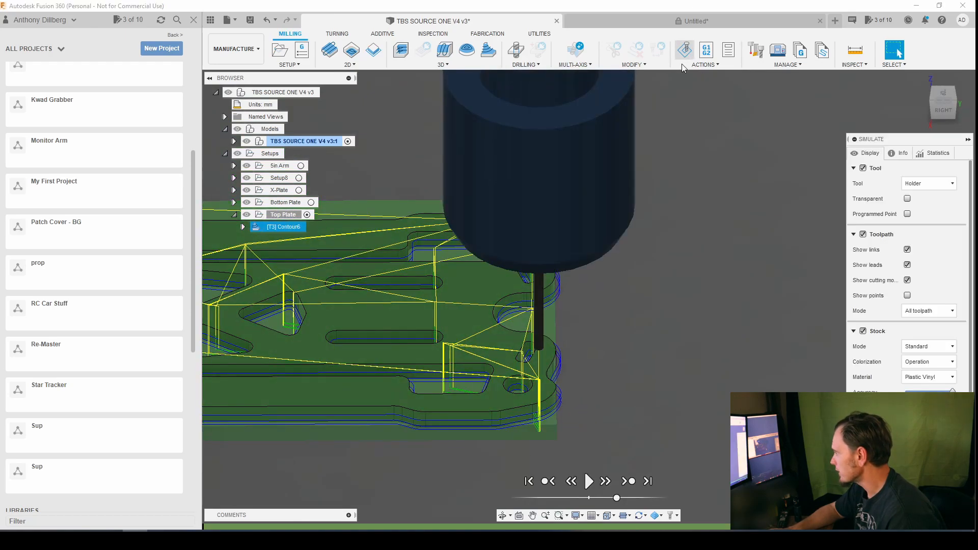
pyautogui.click(587, 481)
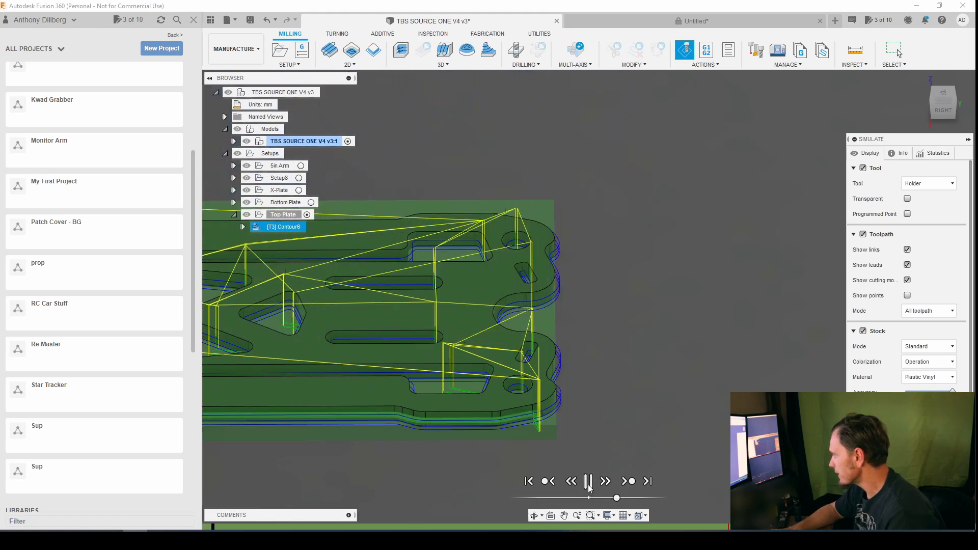